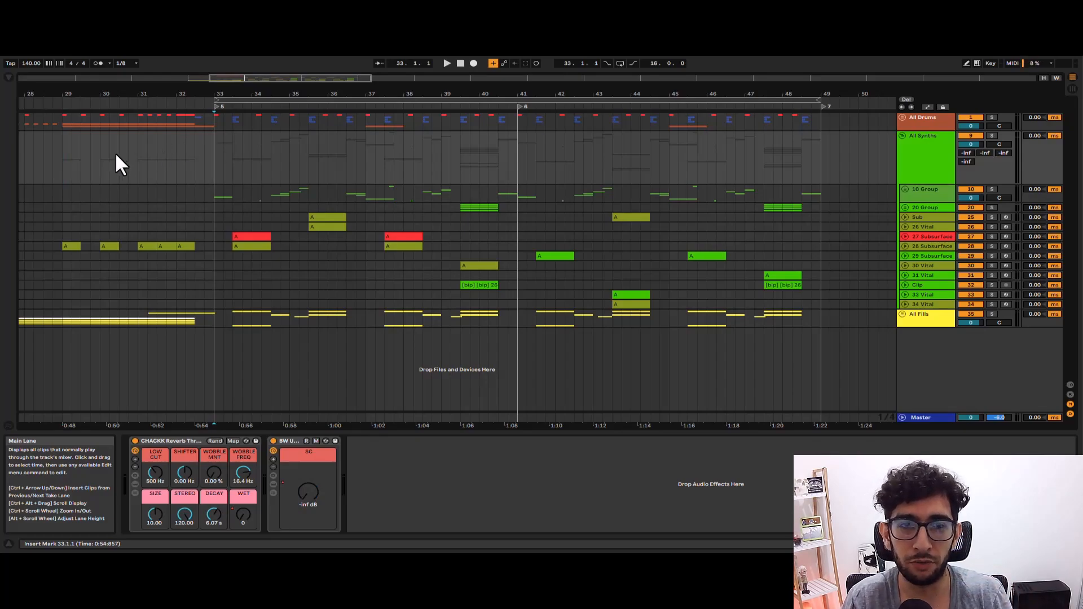
Play the arrangement from bar 29 into the drop and place the insert marker at bar 33.
{"action": "left_click", "coordinate": [80, 145]}
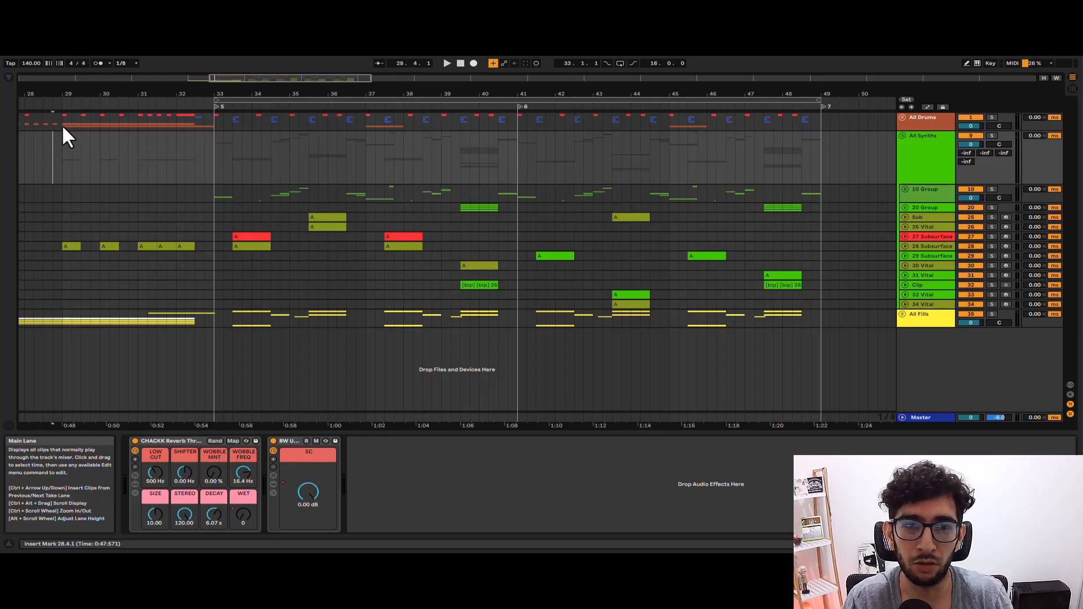
{"action": "left_click", "coordinate": [62, 126]}
{"action": "key", "text": "space"}
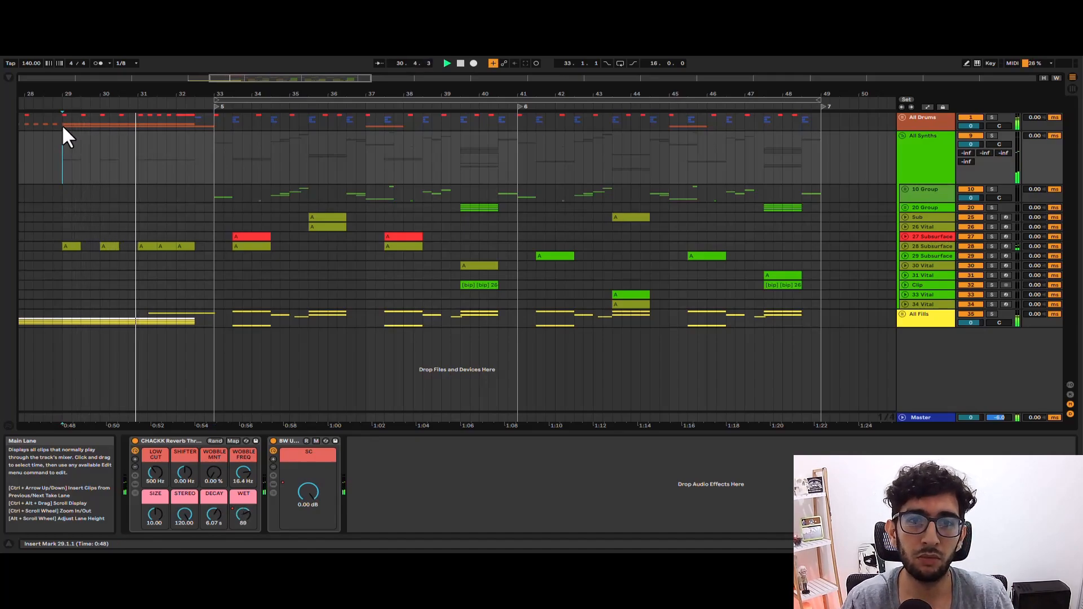
{"action": "left_click", "coordinate": [222, 138]}
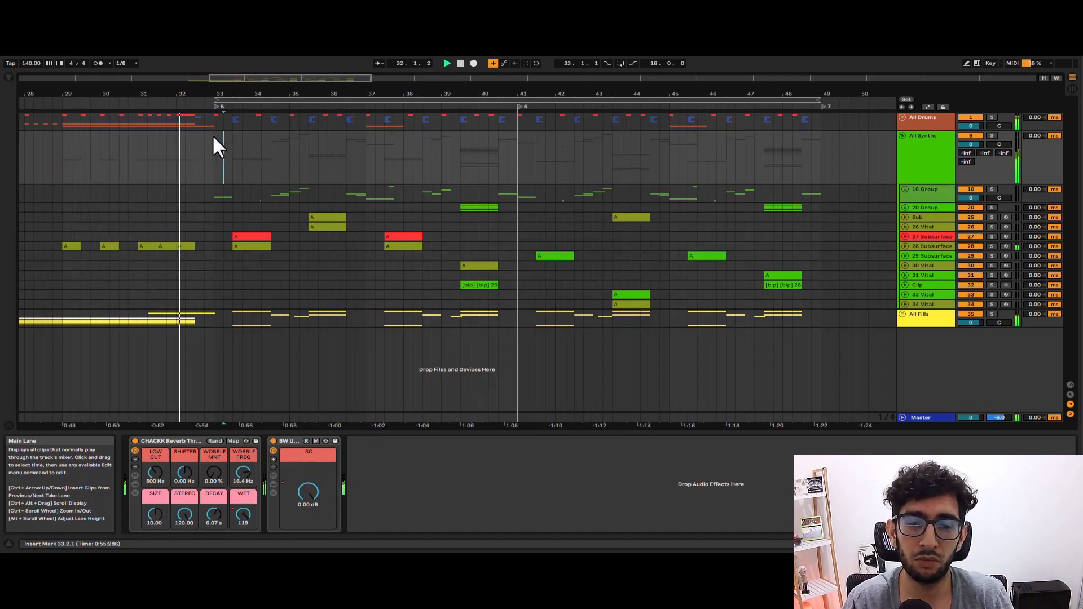
{"action": "left_click", "coordinate": [214, 138]}
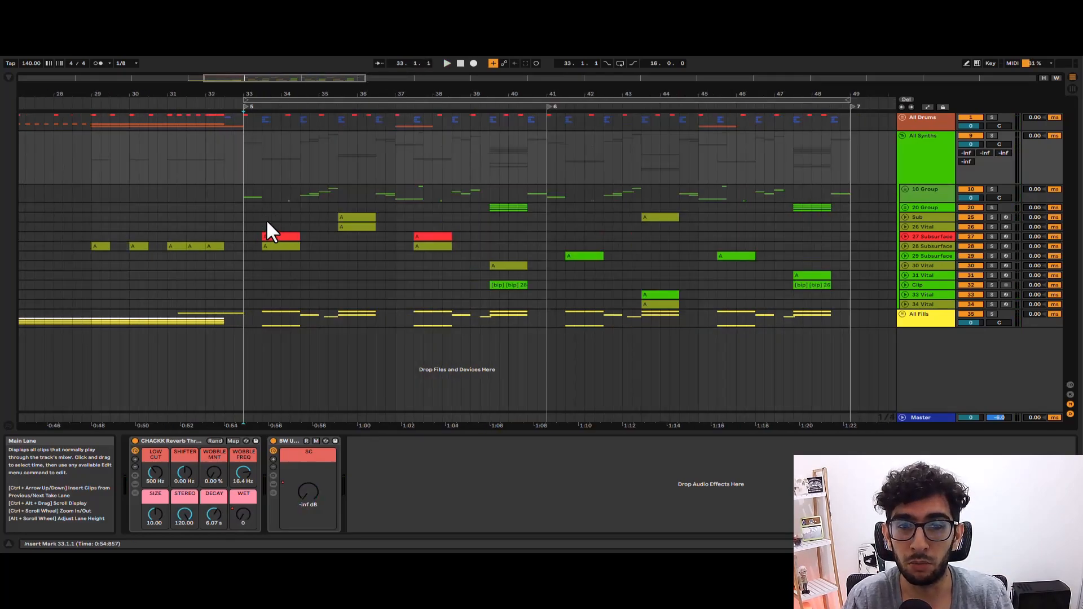
Solo the 28 Subsurface track and play its one-bar clip starting at 33.3.
{"action": "left_click", "coordinate": [261, 236]}
{"action": "left_click", "coordinate": [271, 246]}
{"action": "left_click", "coordinate": [282, 237]}
{"action": "left_click", "coordinate": [269, 245]}
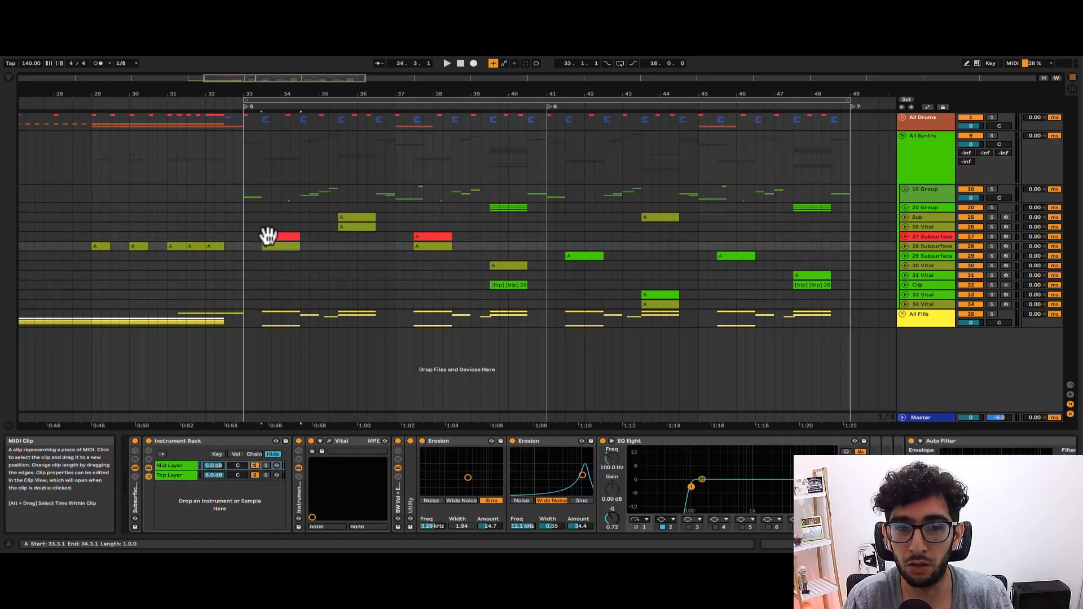
{"action": "key", "text": "s"}
{"action": "key", "text": "space"}
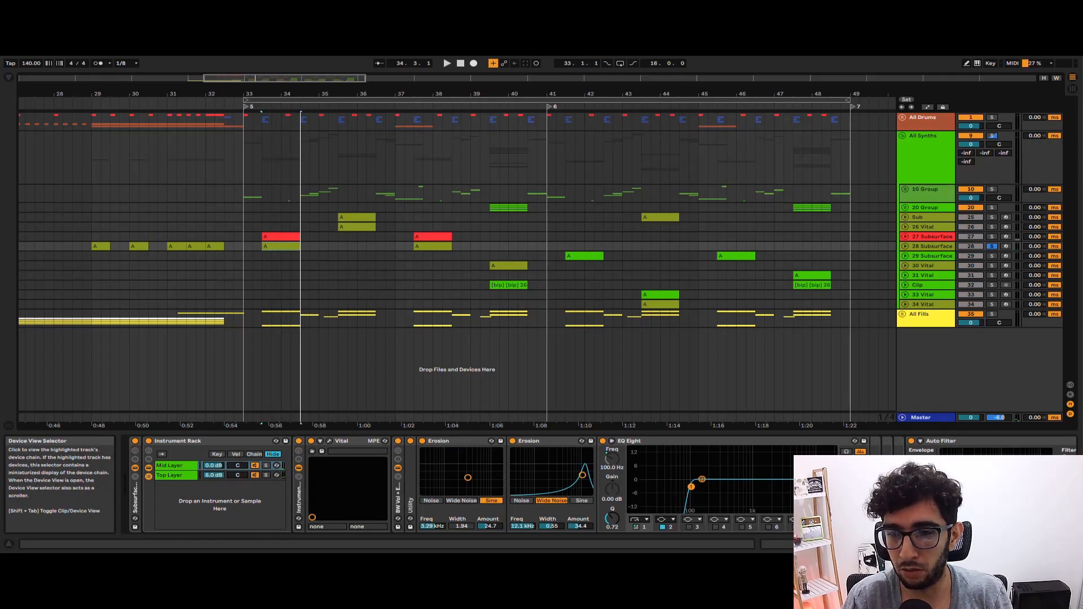
Deactivate the Auto Filter ahead of Shaper in the 28 Subsurface device chain and play the clip.
{"action": "left_click_drag", "start_coordinate": [880, 544], "coordinate": [942, 545]}
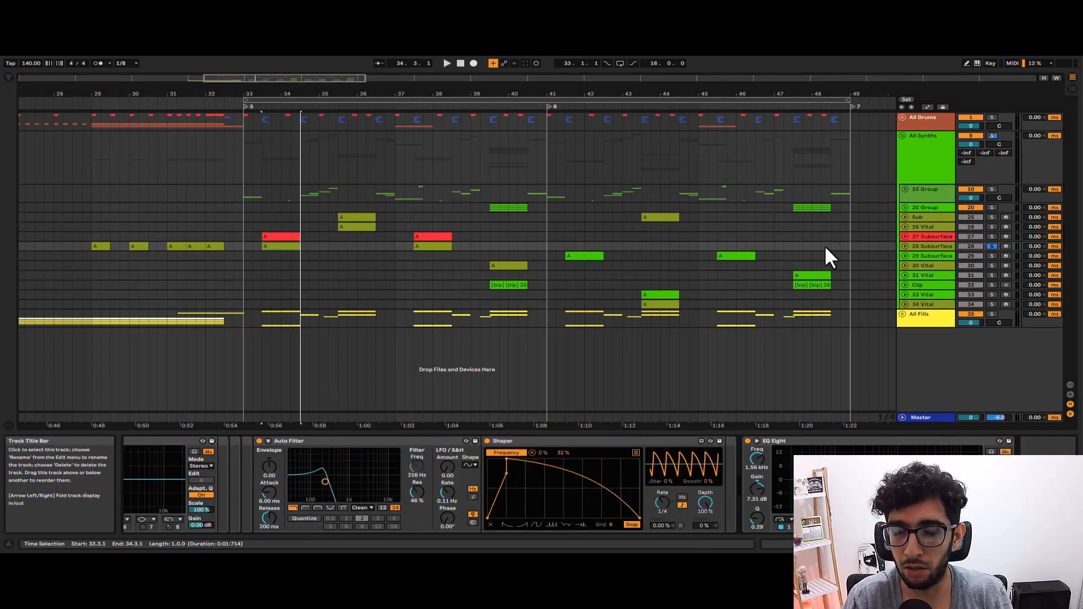
{"action": "left_click", "coordinate": [259, 442]}
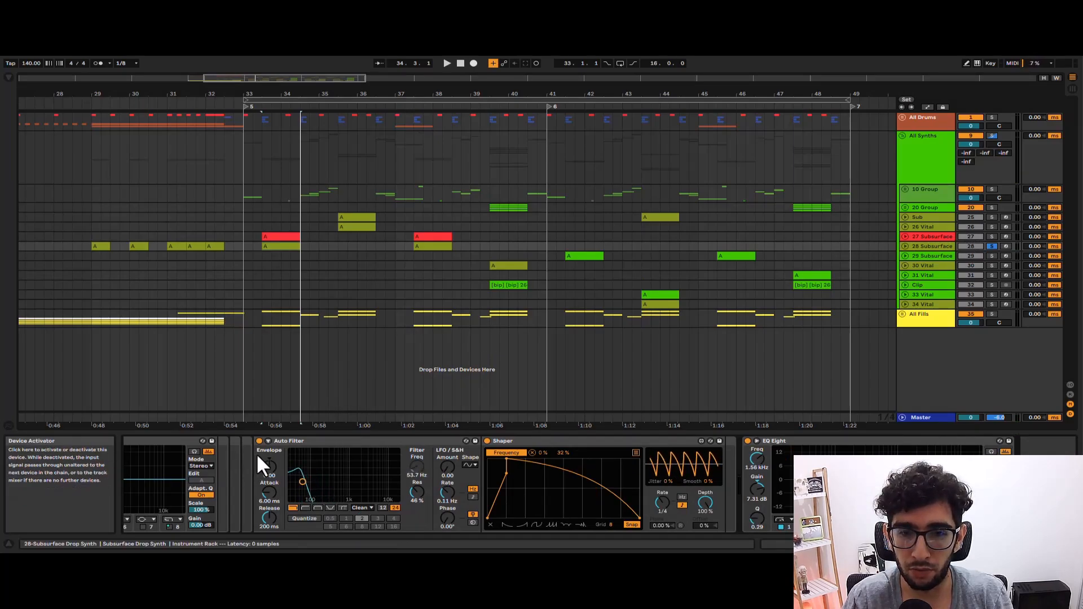
{"action": "key", "text": "space"}
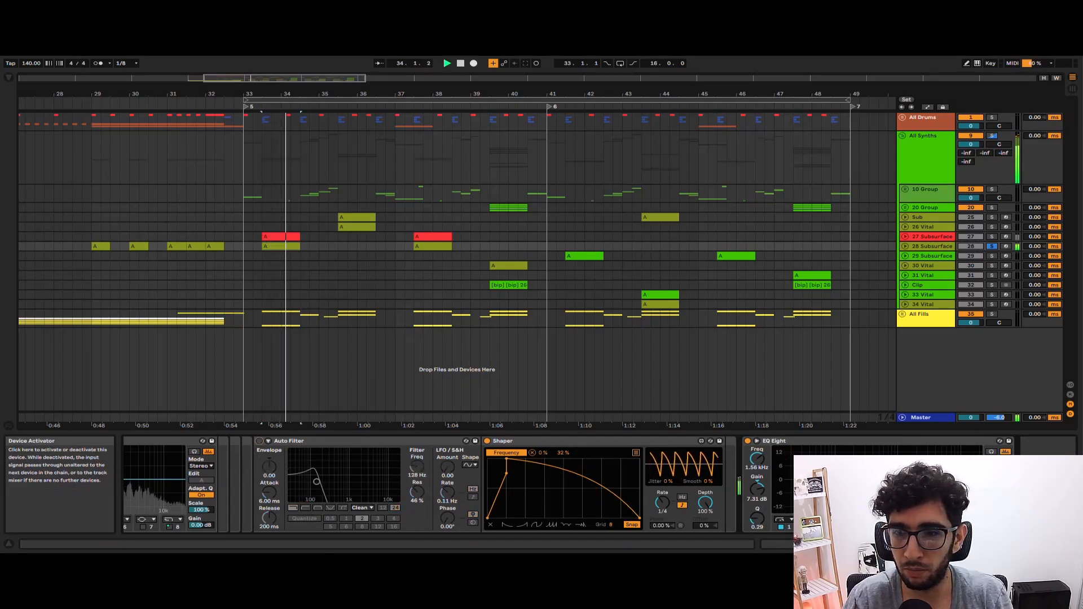
{"action": "left_click", "coordinate": [902, 544]}
{"action": "key", "text": "space"}
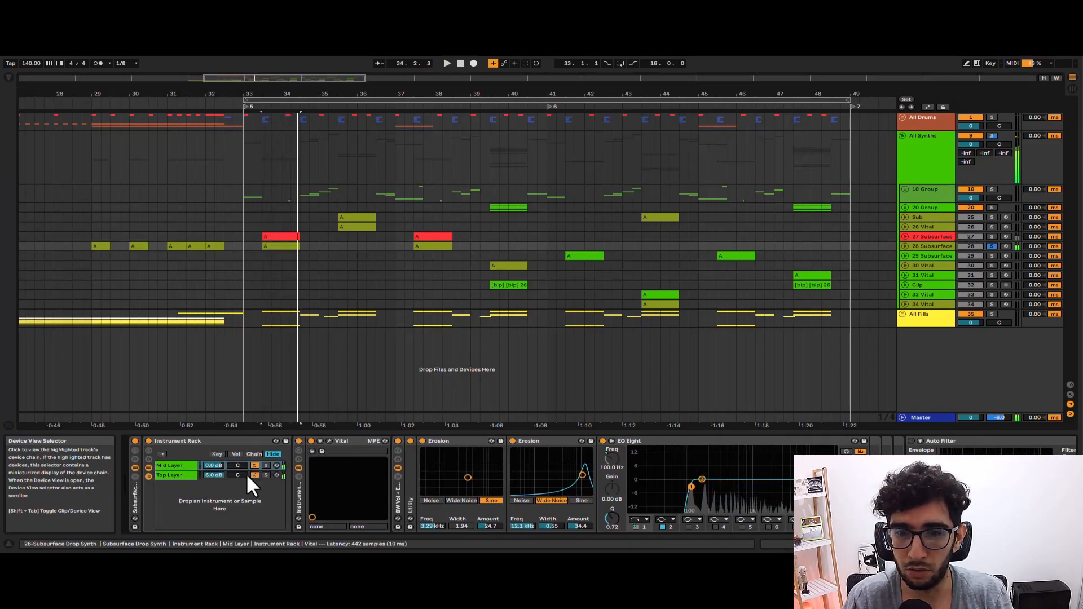
Open the Vital synth in the Mid Layer rack and browse oscillator 2's wavetable list without choosing another one.
{"action": "left_click", "coordinate": [329, 441]}
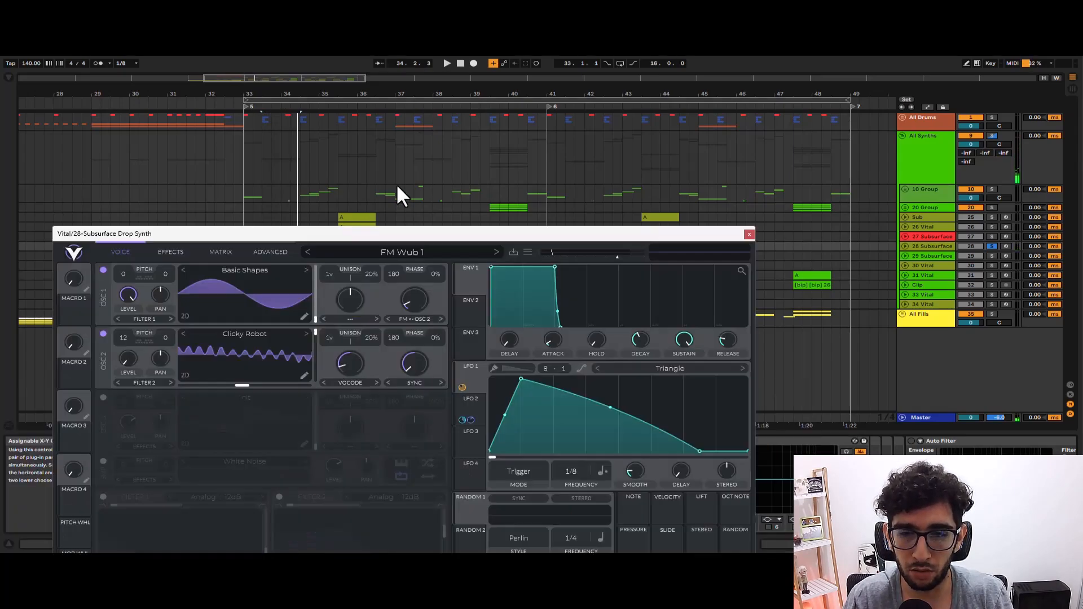
{"action": "left_click_drag", "start_coordinate": [422, 234], "coordinate": [458, 93]}
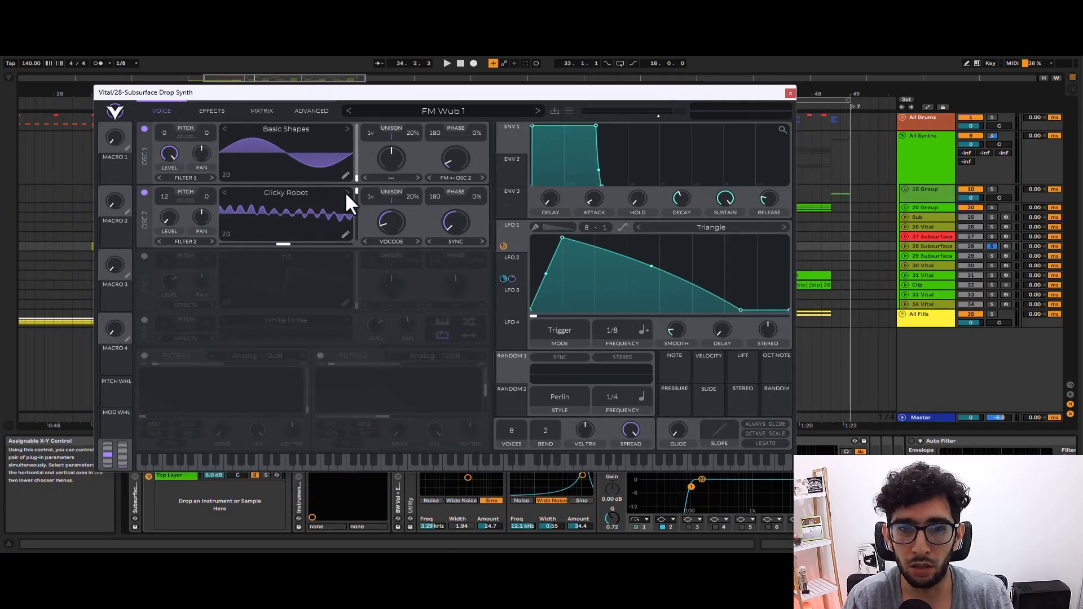
{"action": "left_click", "coordinate": [307, 176]}
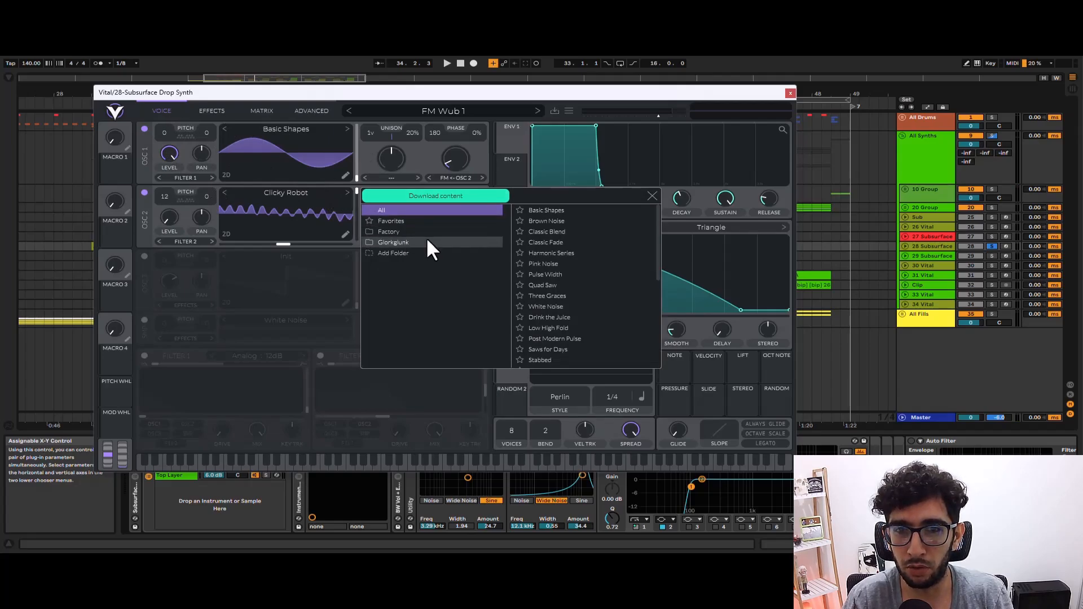
{"action": "left_click", "coordinate": [652, 195]}
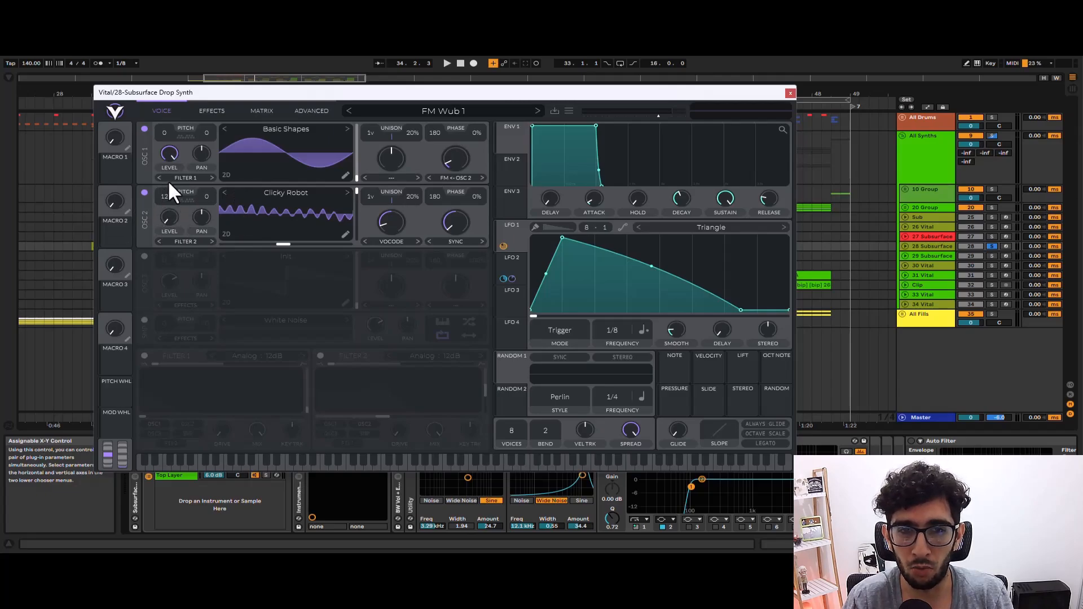
Examine Vital's effects page, return to the voice page, and move the window off the device chain.
{"action": "left_click", "coordinate": [208, 110]}
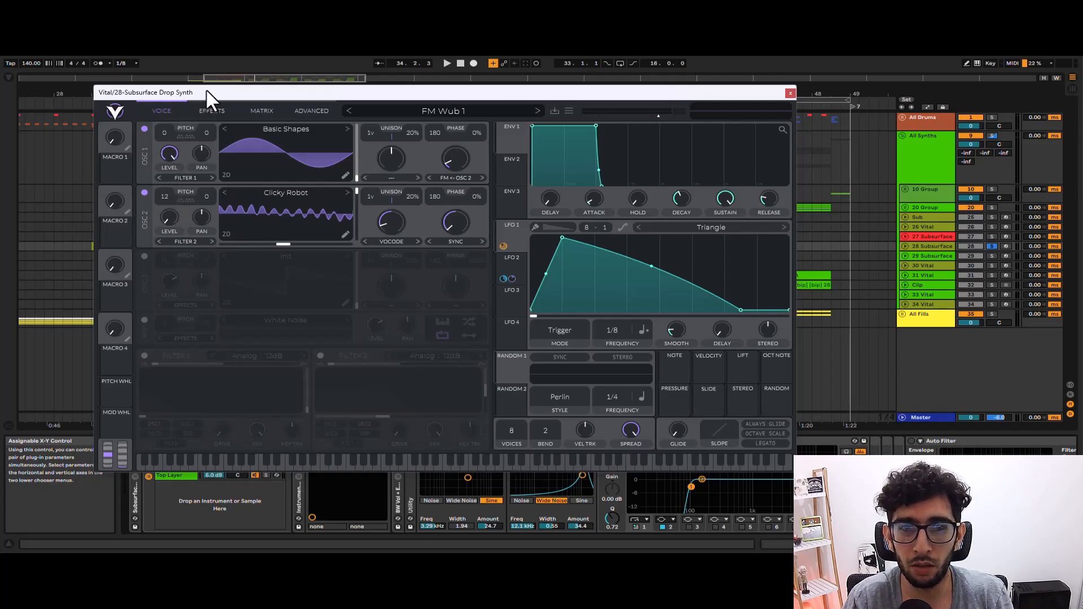
{"action": "left_click_drag", "start_coordinate": [177, 448], "coordinate": [182, 234]}
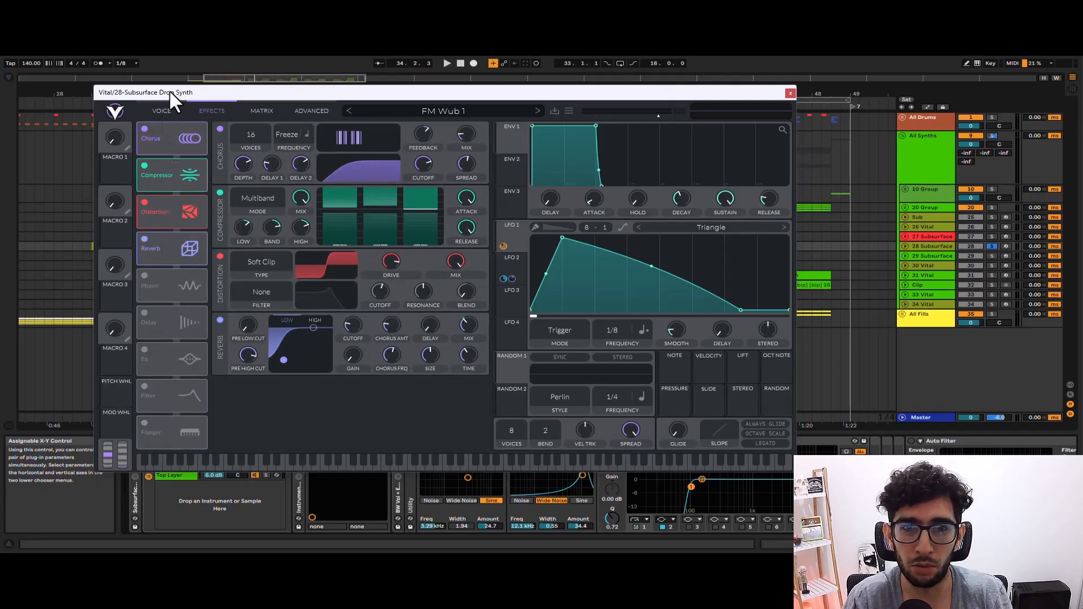
{"action": "left_click", "coordinate": [162, 111]}
{"action": "left_click_drag", "start_coordinate": [214, 90], "coordinate": [55, 40]}
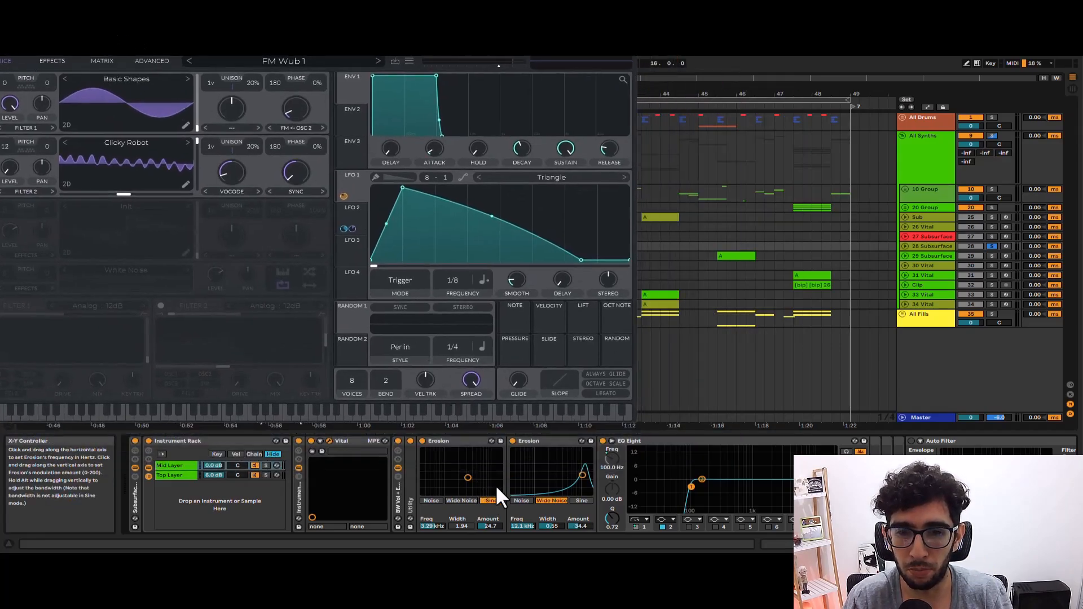
Deactivate both Erosion devices following Vital in the 28 Subsurface chain.
{"action": "left_click", "coordinate": [463, 440]}
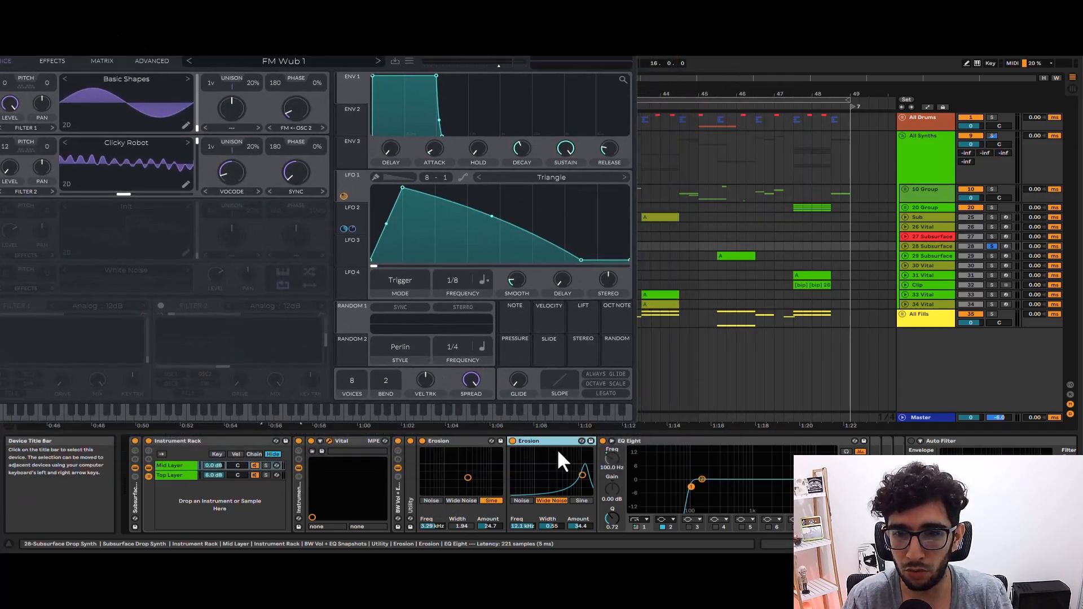
{"action": "left_click_drag", "start_coordinate": [226, 41], "coordinate": [413, 70]}
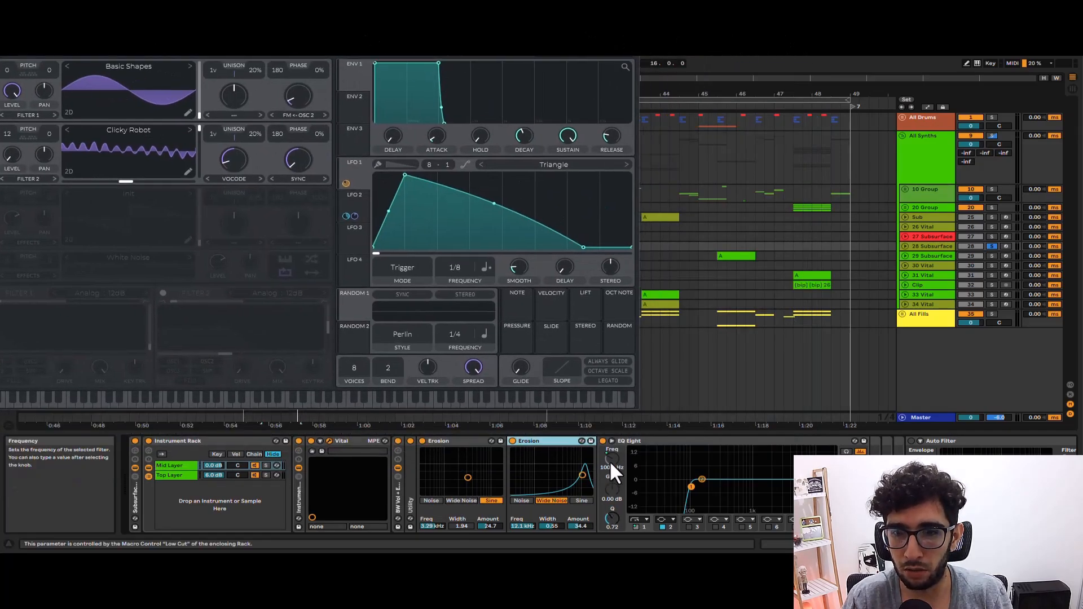
{"action": "left_click", "coordinate": [513, 441]}
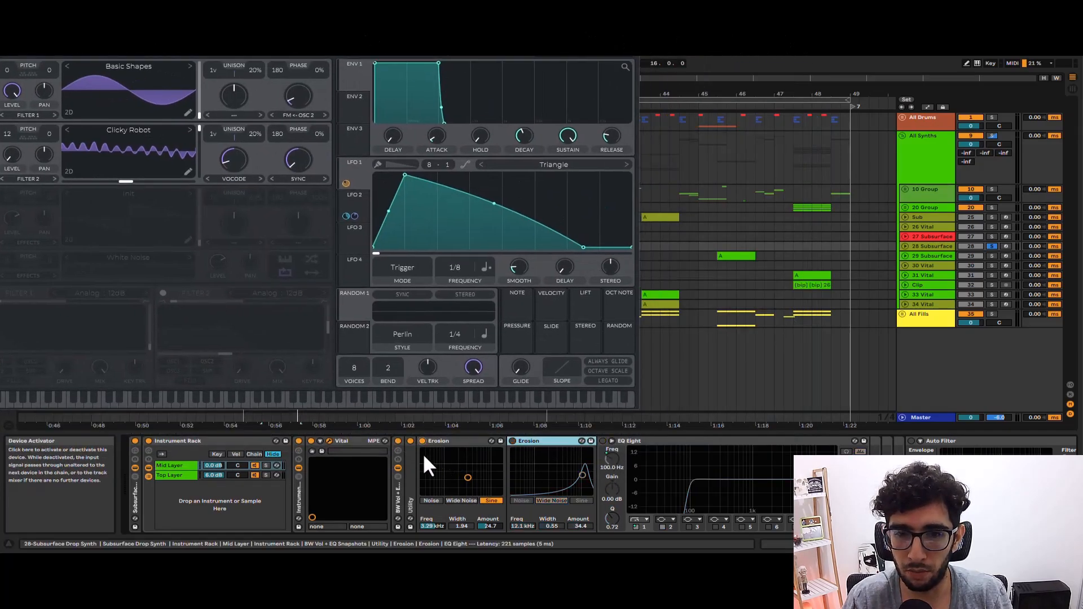
{"action": "left_click", "coordinate": [421, 441]}
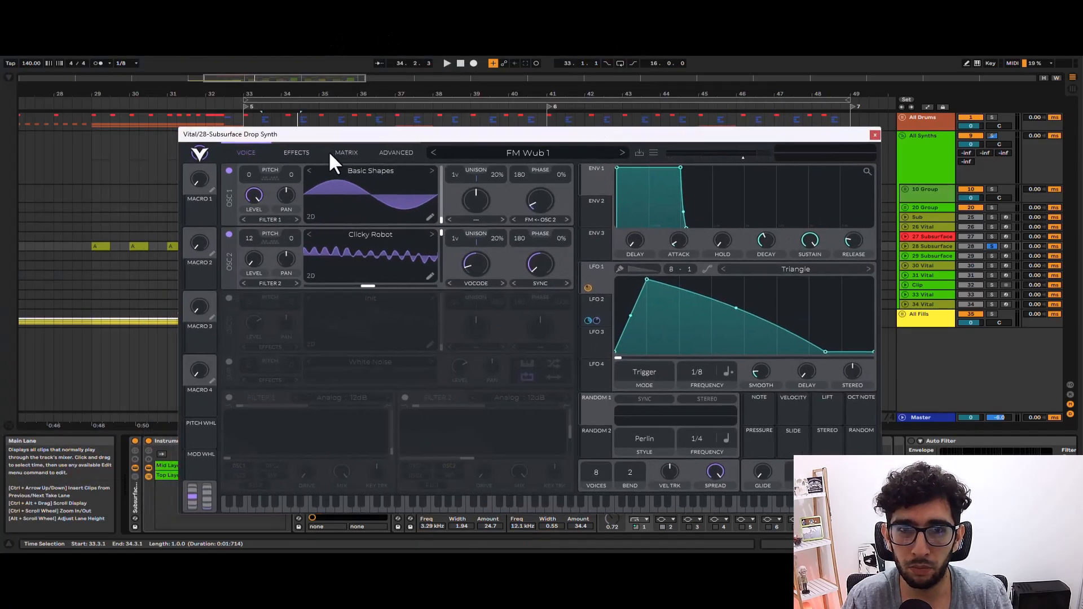
Turn off Vital's Reverb, Distortion, Compressor and Chorus effects, and play the dry patch from the voice page.
{"action": "left_click", "coordinate": [309, 148]}
{"action": "left_click", "coordinate": [229, 281]}
{"action": "left_click", "coordinate": [229, 243]}
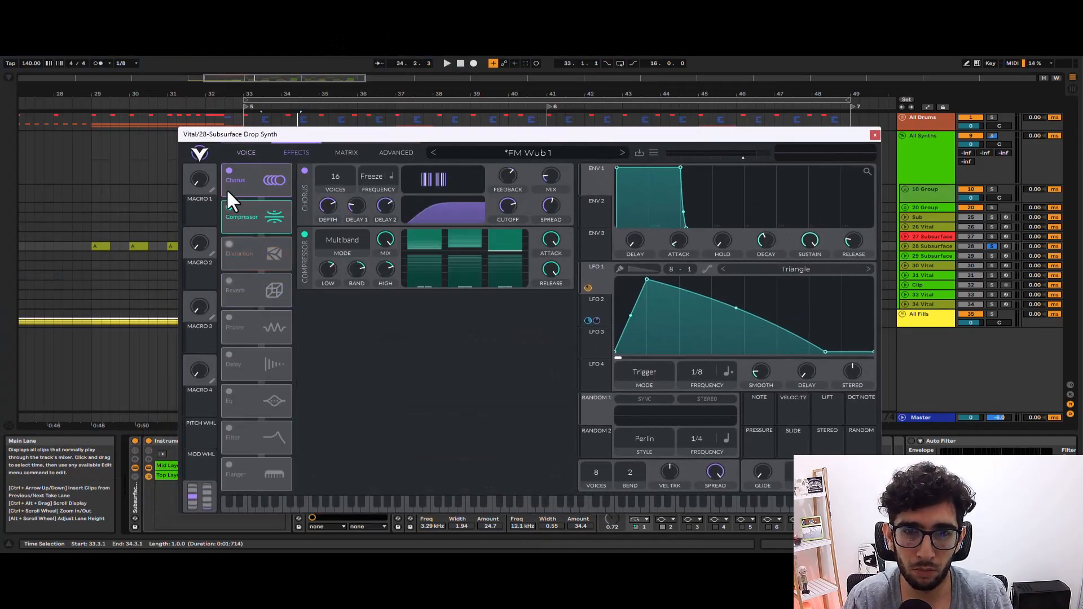
{"action": "left_click", "coordinate": [229, 207]}
{"action": "left_click", "coordinate": [229, 170]}
{"action": "left_click", "coordinate": [249, 144]}
{"action": "key", "text": "space"}
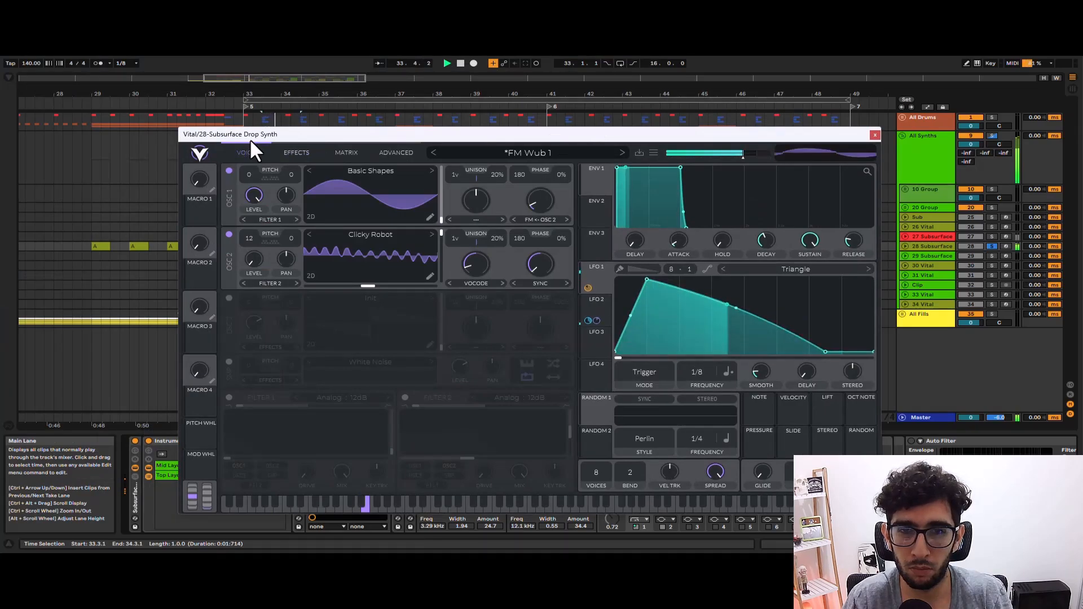
{"action": "key", "text": "space"}
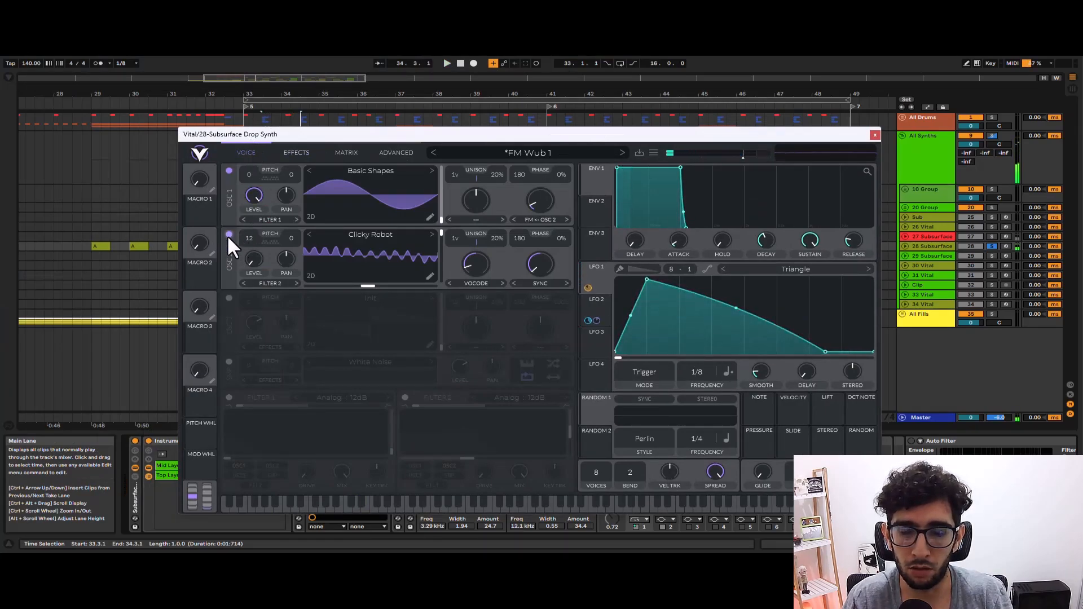
Switch off oscillator 2 (Clicky Robot), play oscillator 1 alone, and switch oscillator 2 back on.
{"action": "left_click", "coordinate": [228, 231]}
{"action": "key", "text": "space"}
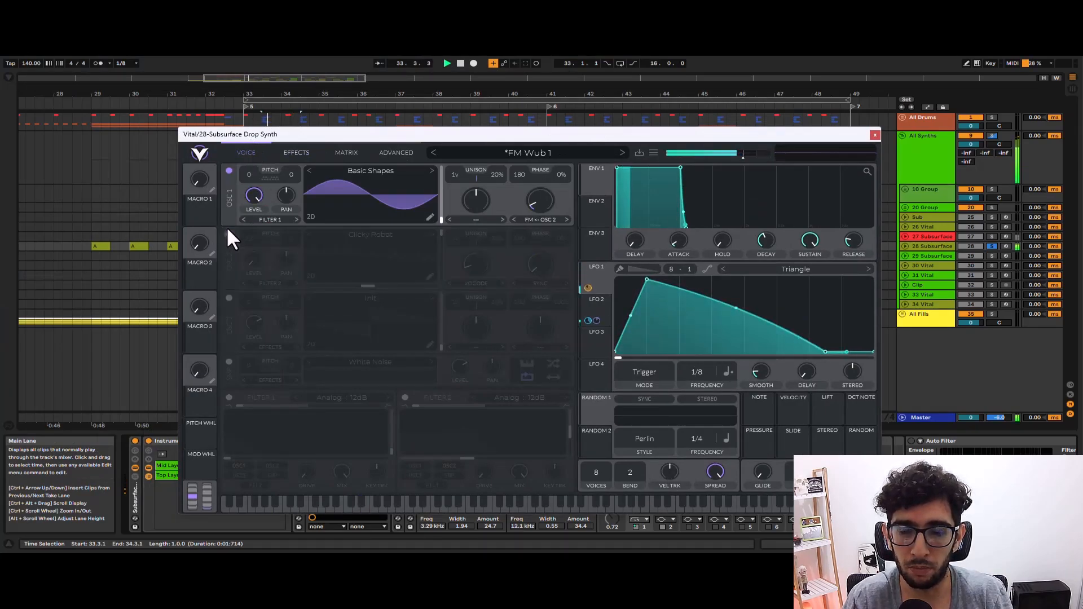
{"action": "key", "text": "space"}
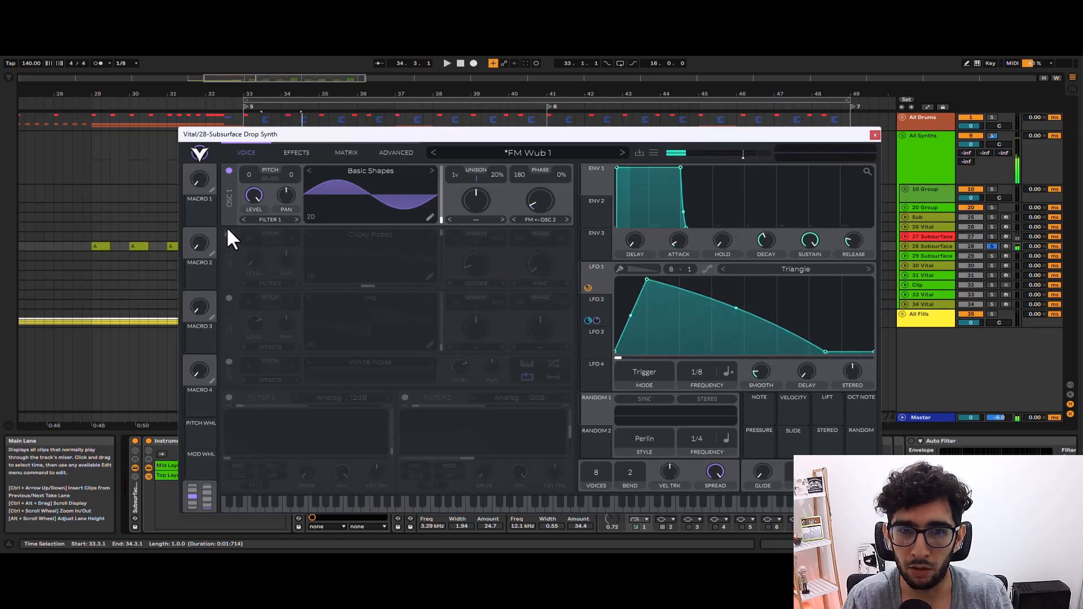
{"action": "left_click", "coordinate": [227, 231]}
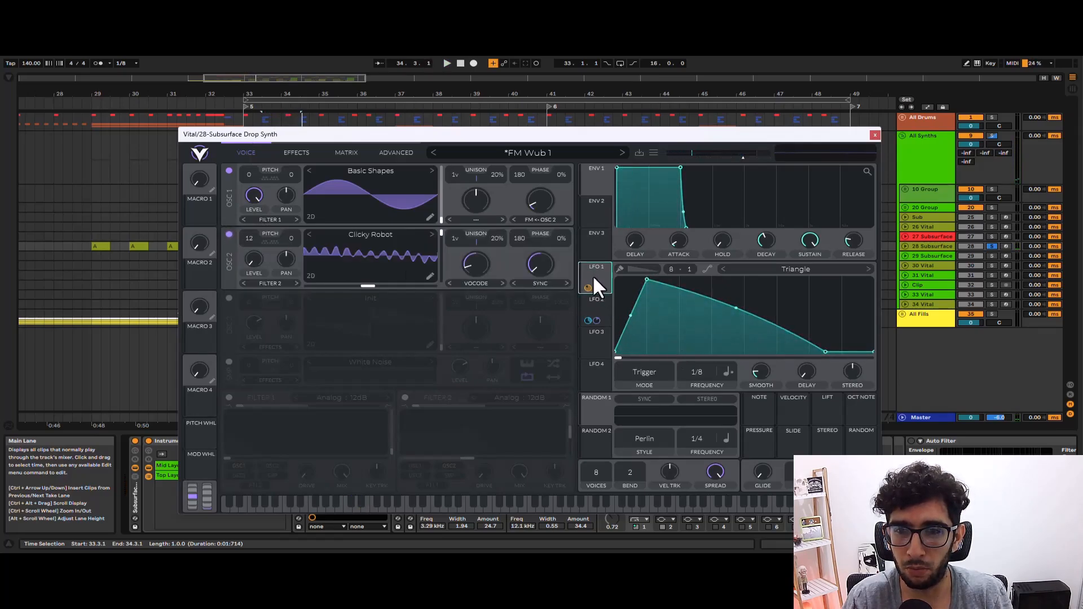
Show the LFO 2 shape in Vital and play the clip with both oscillators active.
{"action": "left_click", "coordinate": [597, 302]}
{"action": "key", "text": "space"}
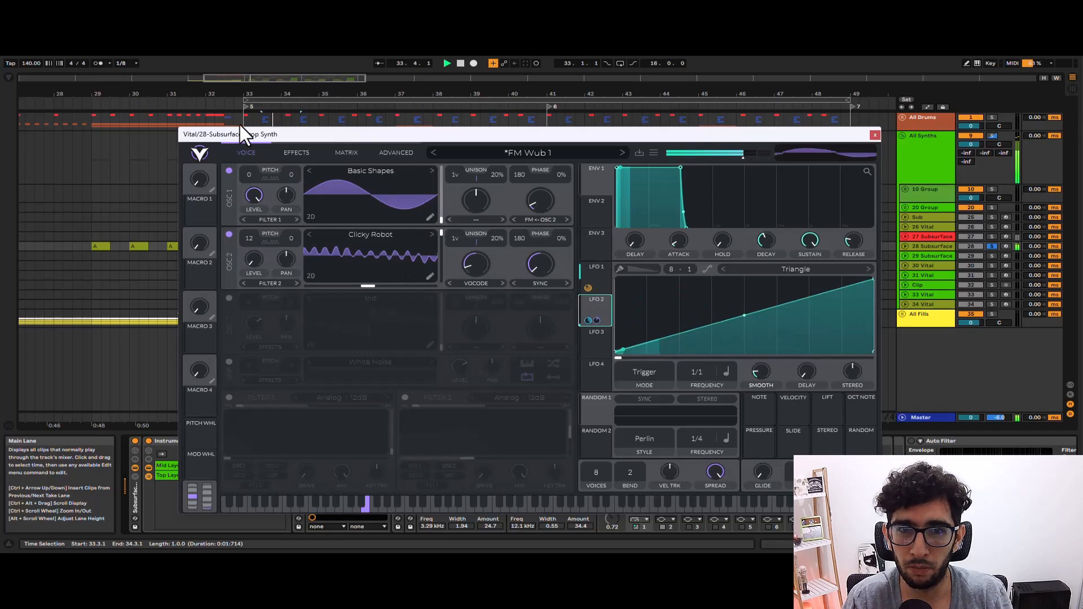
{"action": "key", "text": "space"}
Turn Vital's Chorus, Compressor, Distortion and Reverb back on one by one during playback, and close the synth window.
{"action": "left_click", "coordinate": [295, 148]}
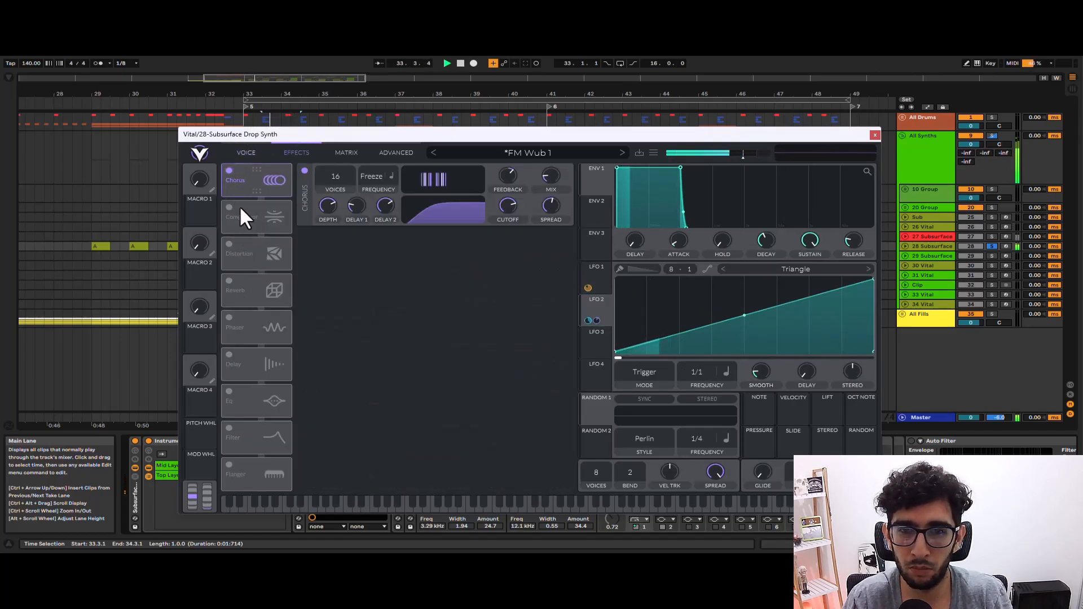
{"action": "key", "text": "space"}
{"action": "left_click", "coordinate": [232, 198]}
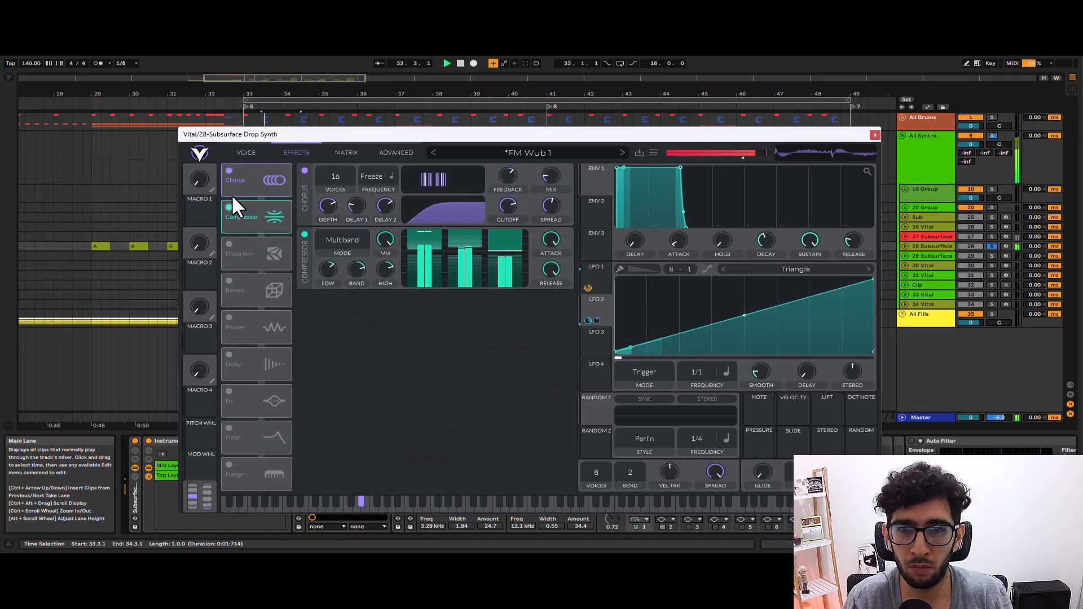
{"action": "left_click", "coordinate": [229, 244]}
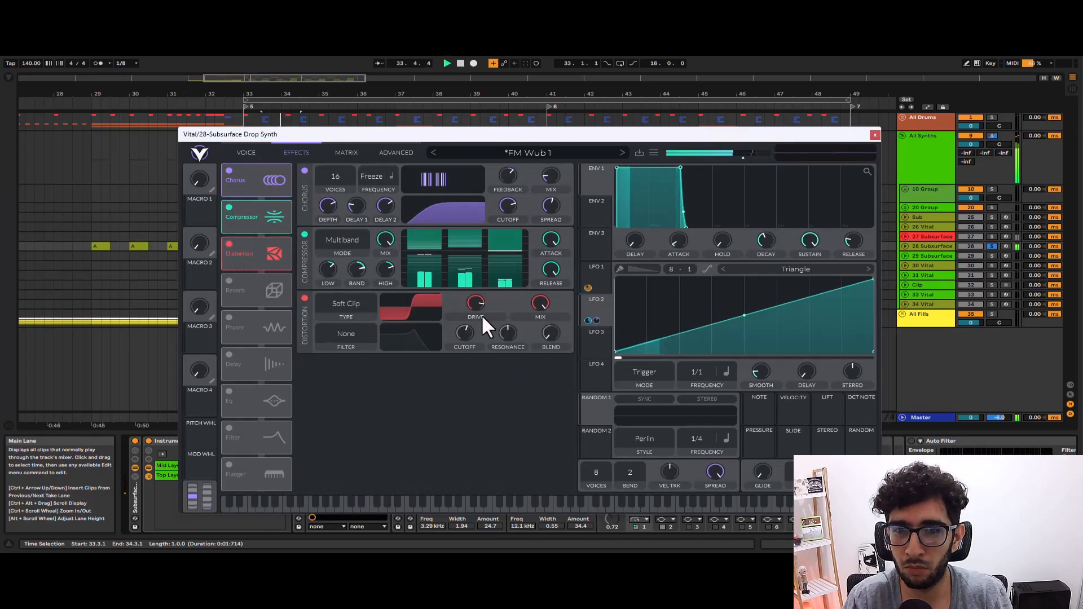
{"action": "left_click", "coordinate": [228, 280]}
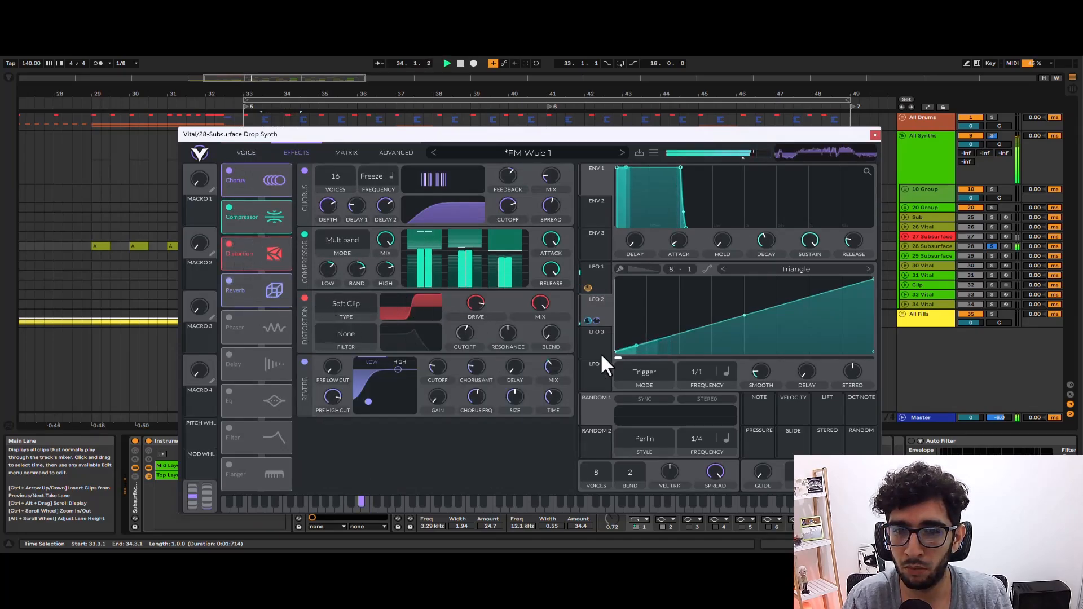
{"action": "key", "text": "space"}
{"action": "left_click", "coordinate": [874, 135]}
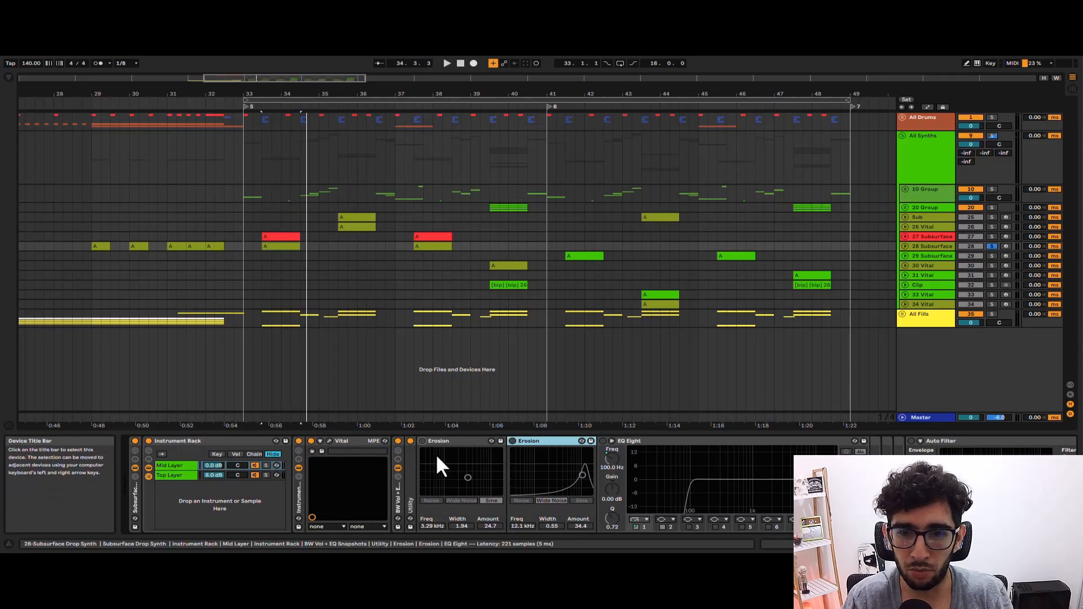
Reactivate both Erosion devices after Vital and play the clip.
{"action": "left_click", "coordinate": [421, 441]}
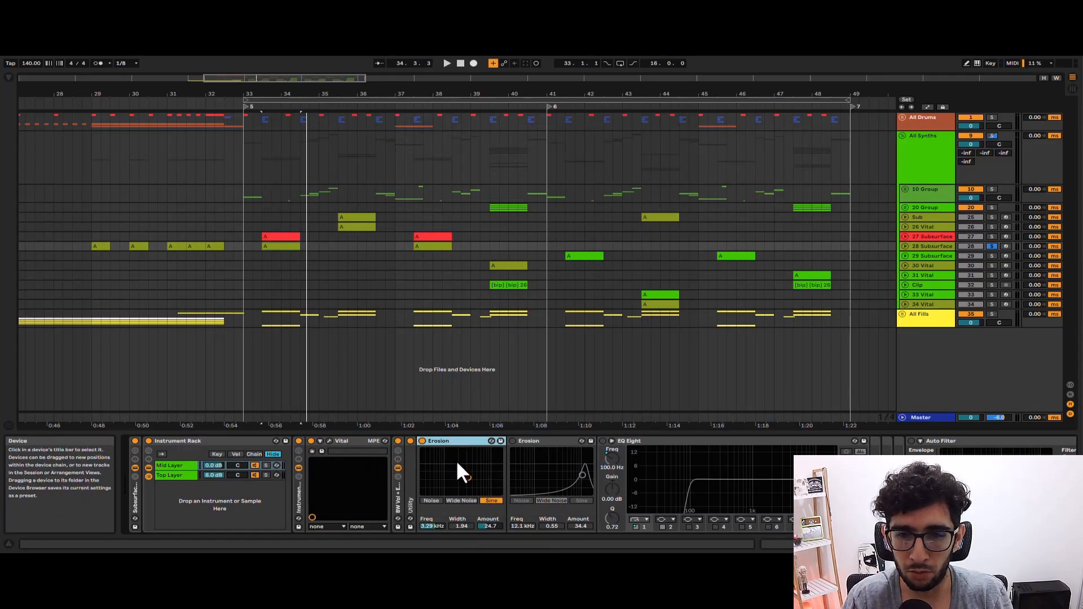
{"action": "left_click", "coordinate": [512, 441]}
{"action": "key", "text": "space"}
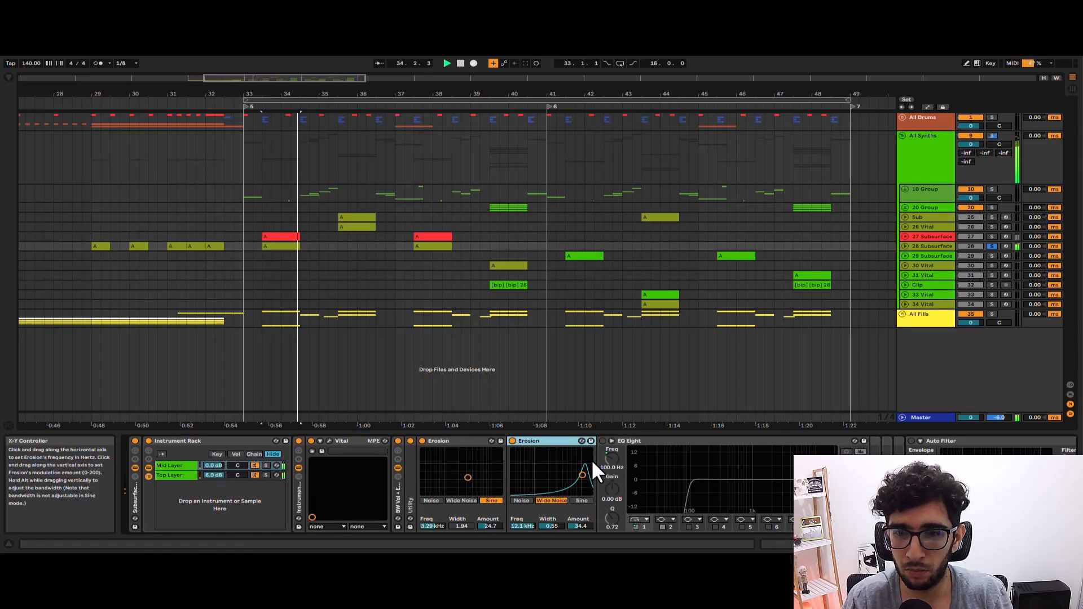
Activate the EQ Eight after the two Erosion devices and play the Subsurface clip at bar 33.
{"action": "key", "text": "space"}
{"action": "left_click", "coordinate": [602, 441]}
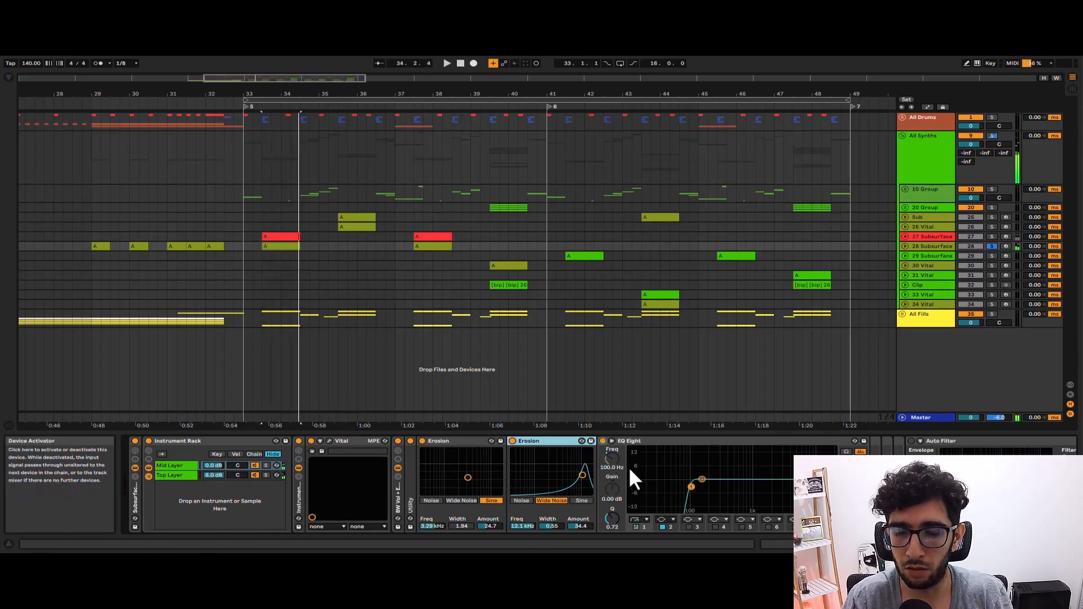
{"action": "left_click", "coordinate": [272, 237]}
{"action": "left_click", "coordinate": [281, 246]}
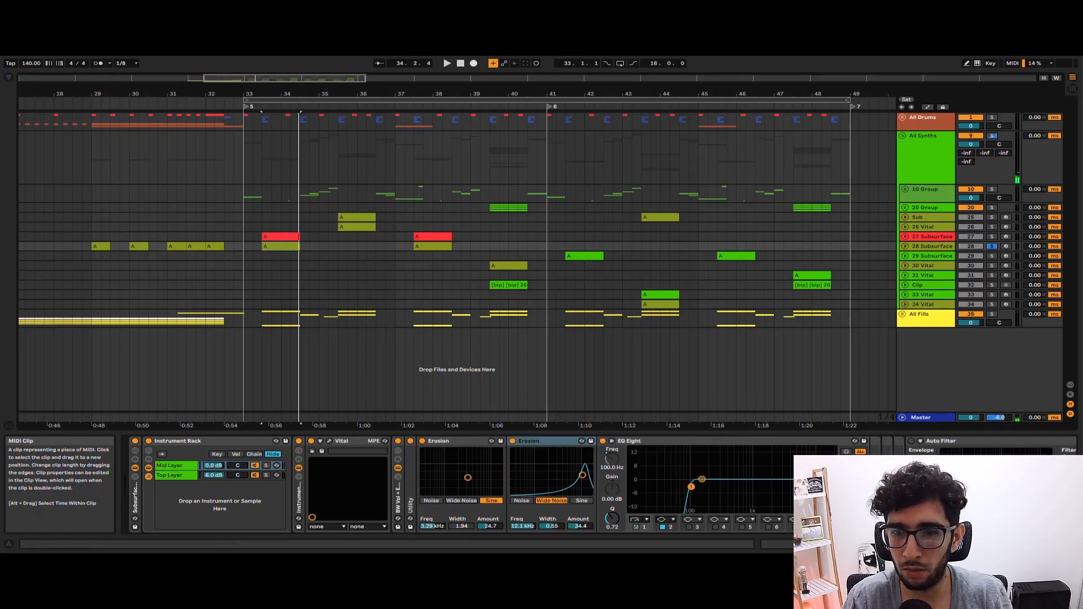
{"action": "key", "text": "space"}
{"action": "key", "text": "space"}
Switch on the Auto Filter and show Shaper's mapping list before returning to its curve.
{"action": "left_click_drag", "start_coordinate": [930, 544], "coordinate": [982, 543]}
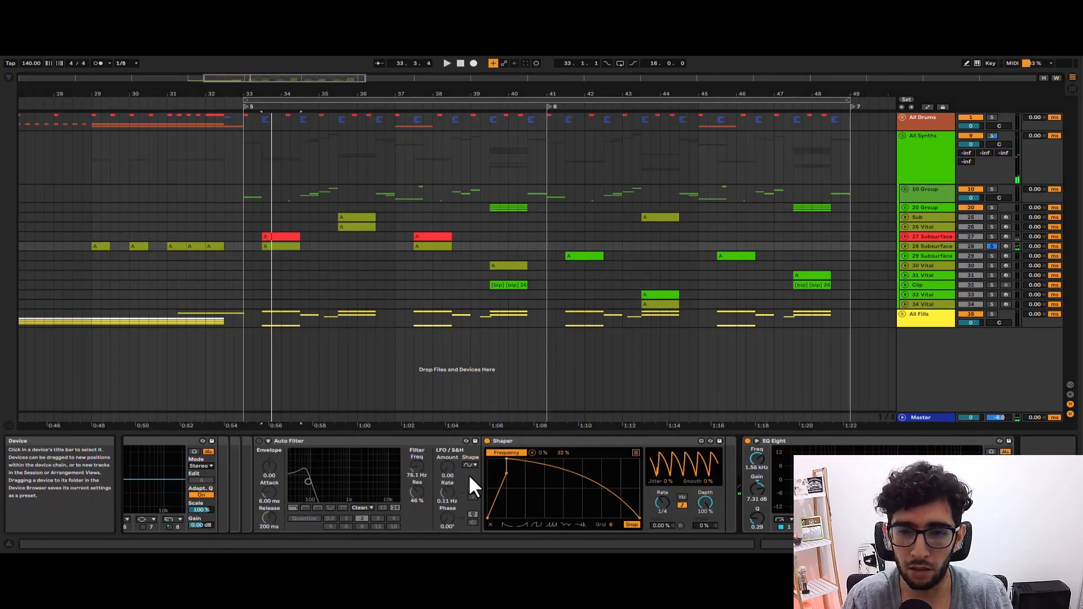
{"action": "left_click", "coordinate": [259, 441]}
{"action": "left_click", "coordinate": [544, 491]}
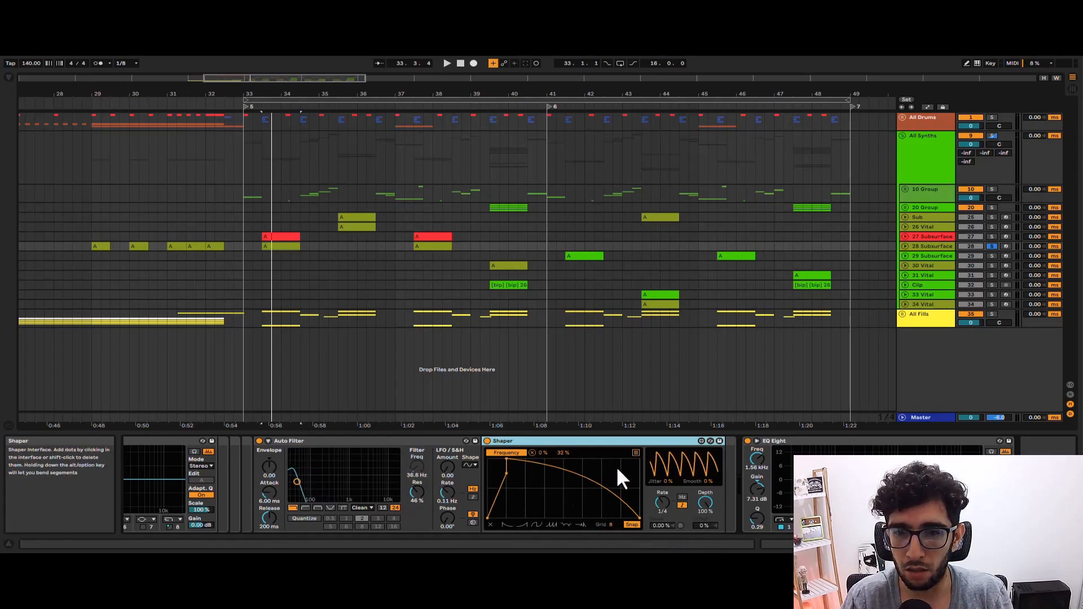
{"action": "left_click", "coordinate": [635, 453]}
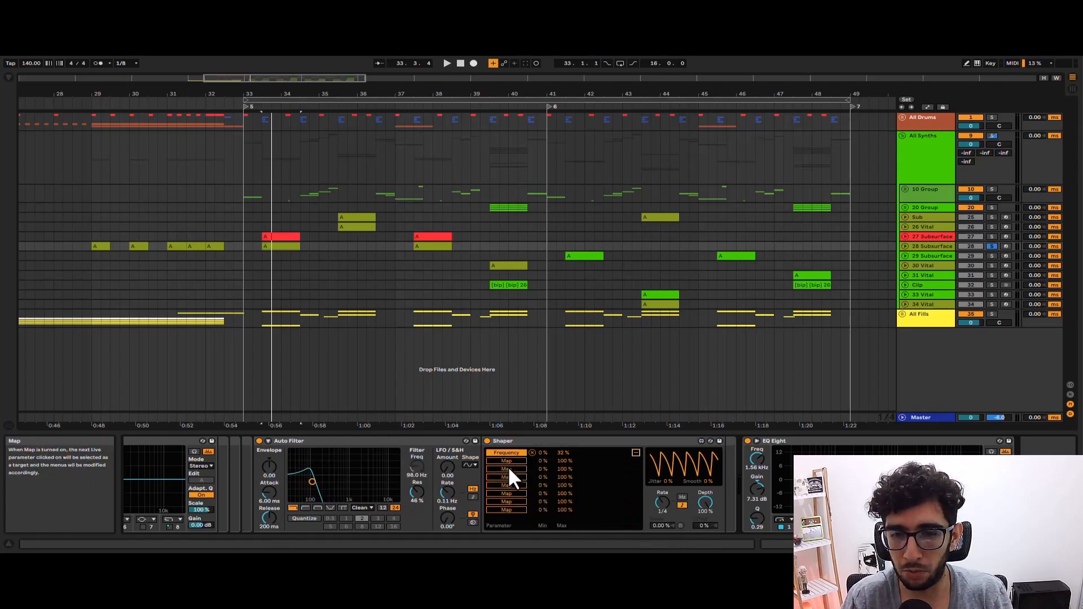
{"action": "left_click", "coordinate": [635, 453]}
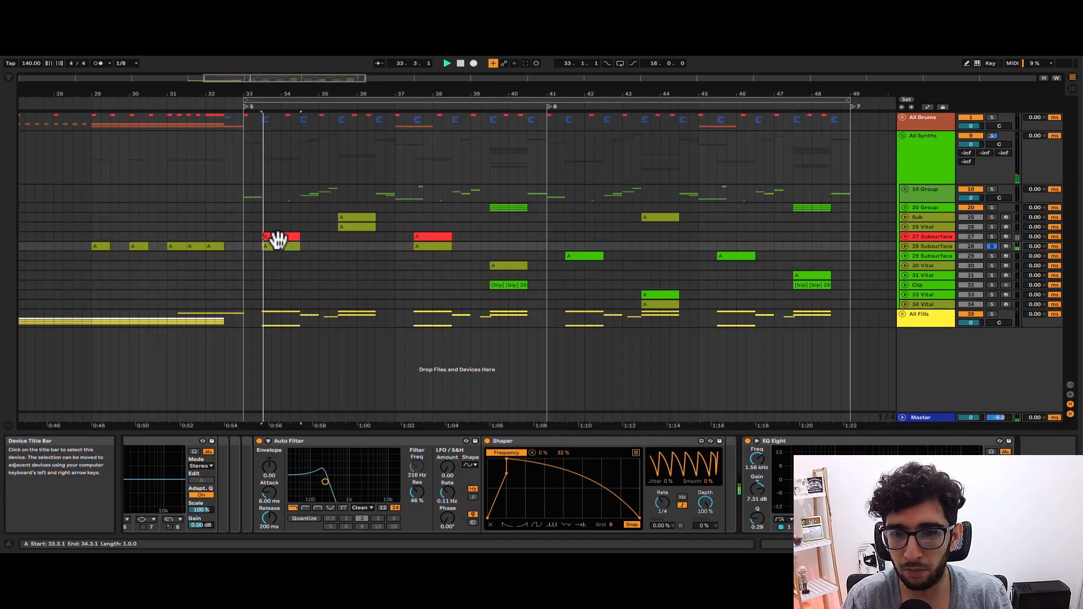
Play the clip while comparing different Shaper maximum amounts for the Auto Filter frequency.
{"action": "key", "text": "space"}
{"action": "key", "text": "space"}
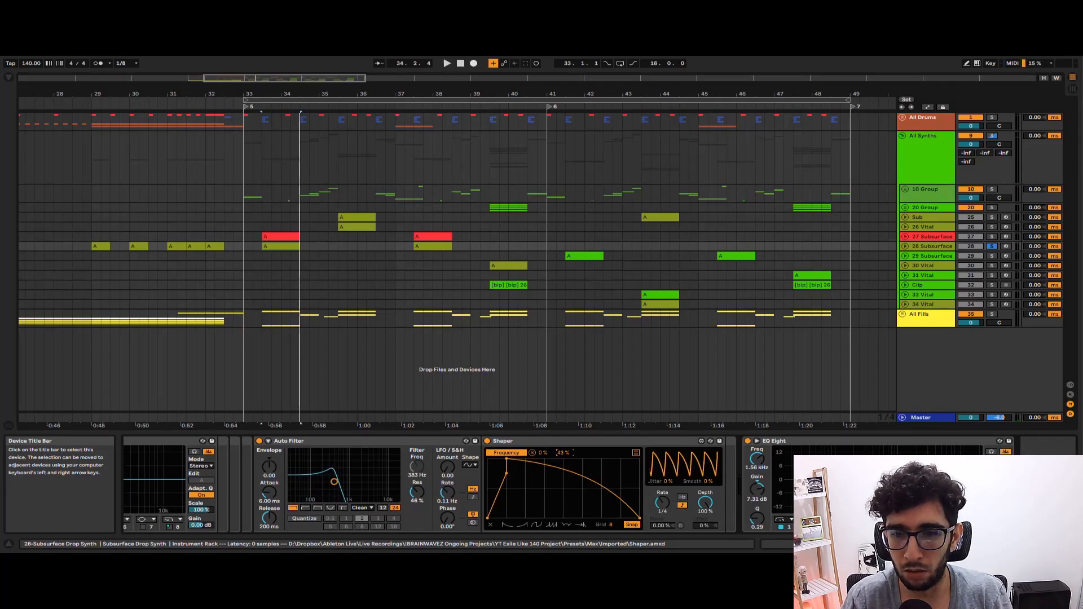
{"action": "key", "text": "space"}
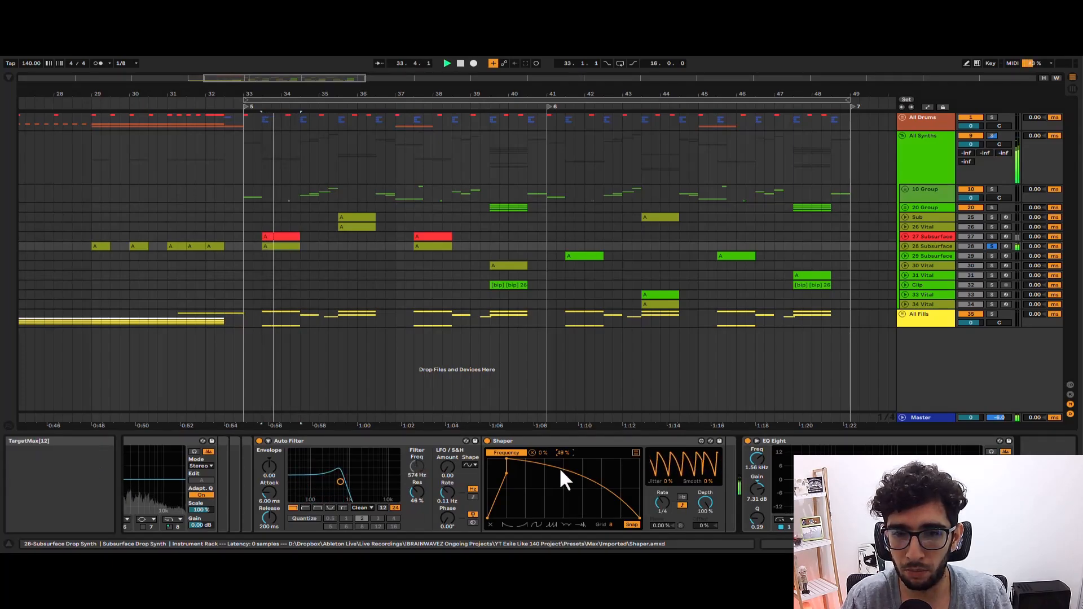
{"action": "key", "text": "space"}
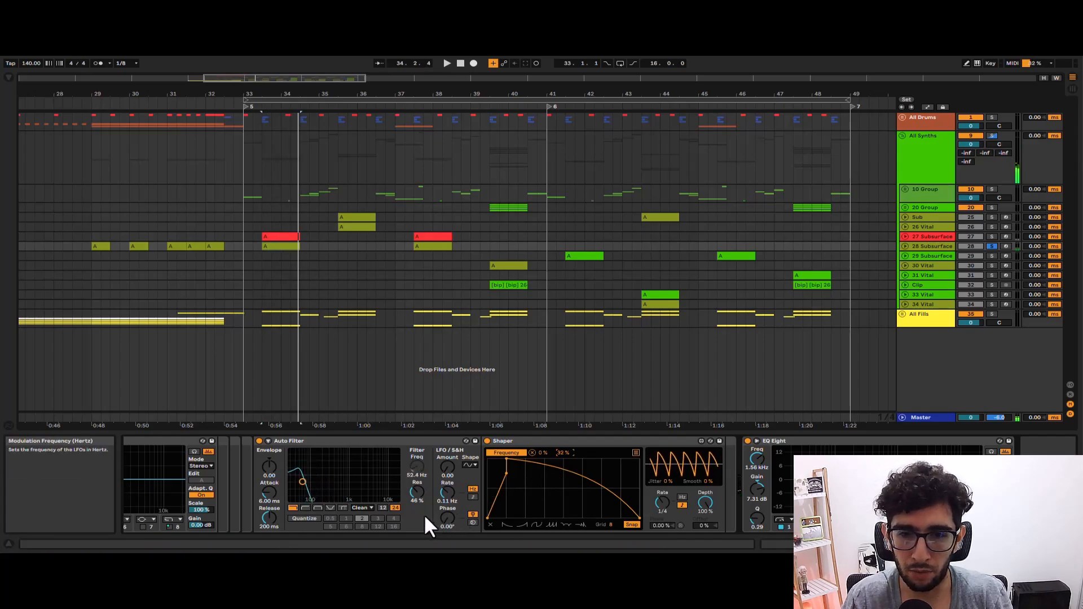
Try the Auto Filter's resonance at 0% during playback, undo the change and play the clip again.
{"action": "left_click_drag", "start_coordinate": [416, 503], "coordinate": [416, 555]}
{"action": "key", "text": "space"}
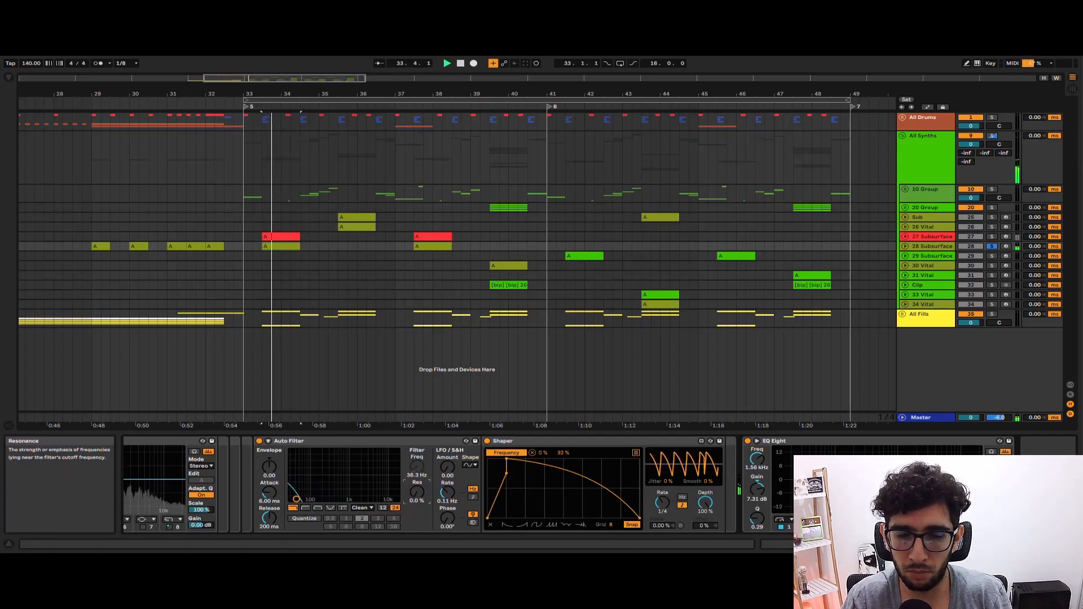
{"action": "key", "text": "ctrl+z"}
{"action": "key", "text": "space"}
{"action": "key", "text": "space"}
{"action": "key", "text": "space"}
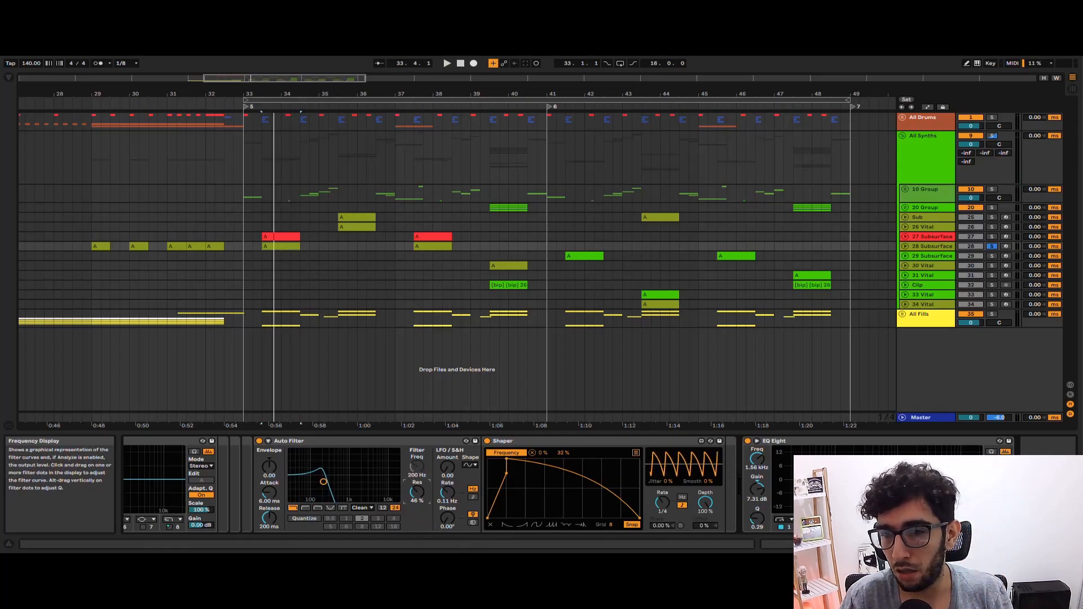
Examine the boost in the last EQ Eight and play the clip through the complete device chain.
{"action": "left_click_drag", "start_coordinate": [324, 481], "coordinate": [305, 482]}
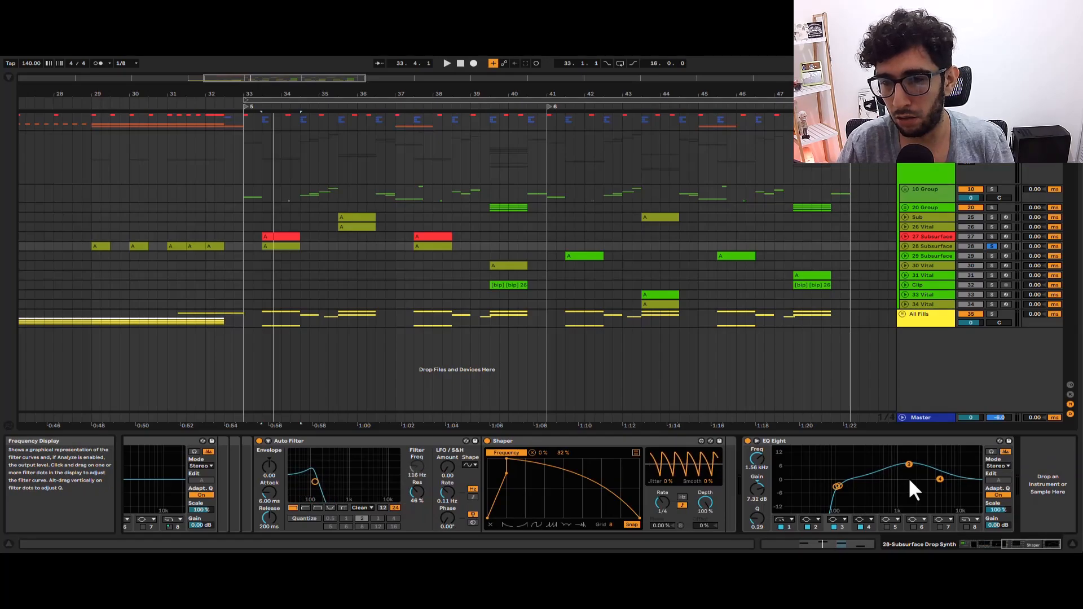
{"action": "left_click_drag", "start_coordinate": [908, 466], "coordinate": [909, 464]}
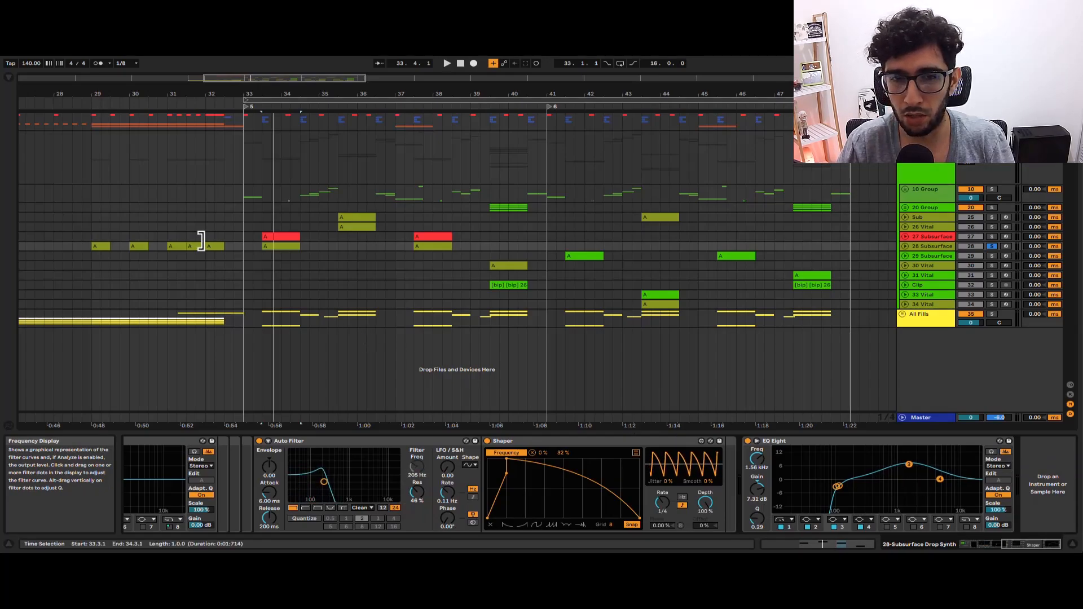
{"action": "left_click", "coordinate": [267, 235]}
{"action": "left_click", "coordinate": [270, 242]}
{"action": "key", "text": "space"}
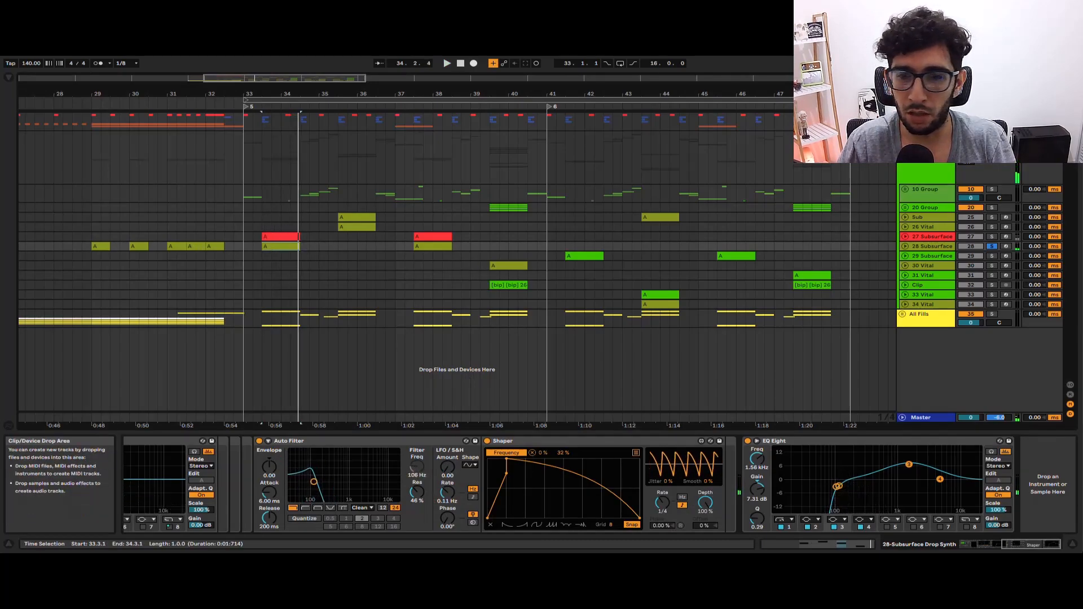
{"action": "mouse_move", "coordinate": [1025, 545]}
{"action": "left_mouse_down"}
{"action": "mouse_move", "coordinate": [1007, 545]}
{"action": "mouse_move", "coordinate": [1027, 545]}
{"action": "left_mouse_up"}
{"action": "key", "text": "space"}
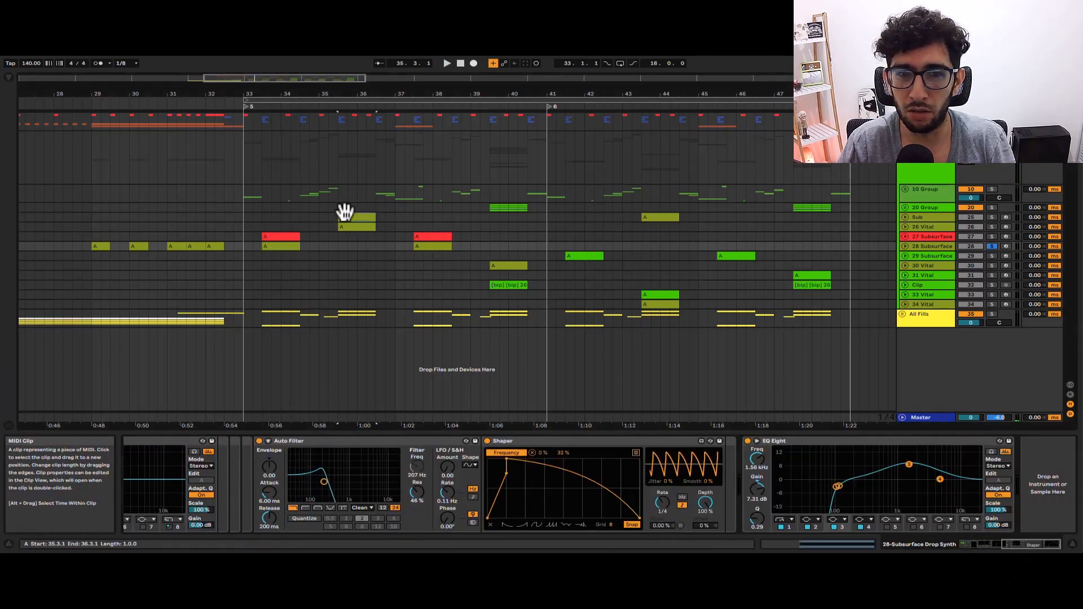
Select the 26 Vital clip at bar 35, solo its track and play it.
{"action": "left_click", "coordinate": [342, 225]}
{"action": "left_click", "coordinate": [346, 217]}
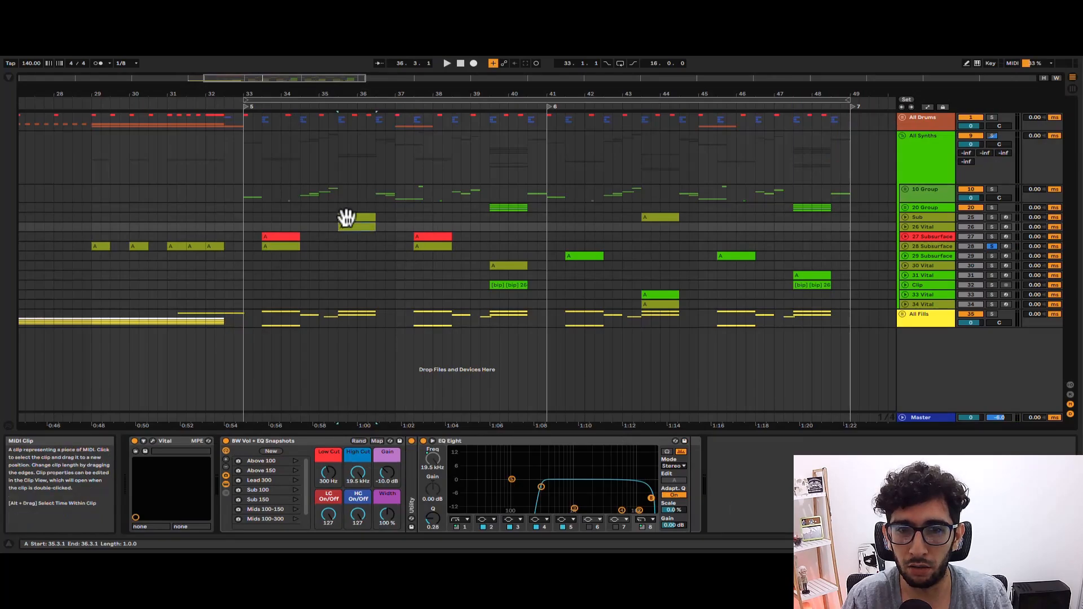
{"action": "key", "text": "space"}
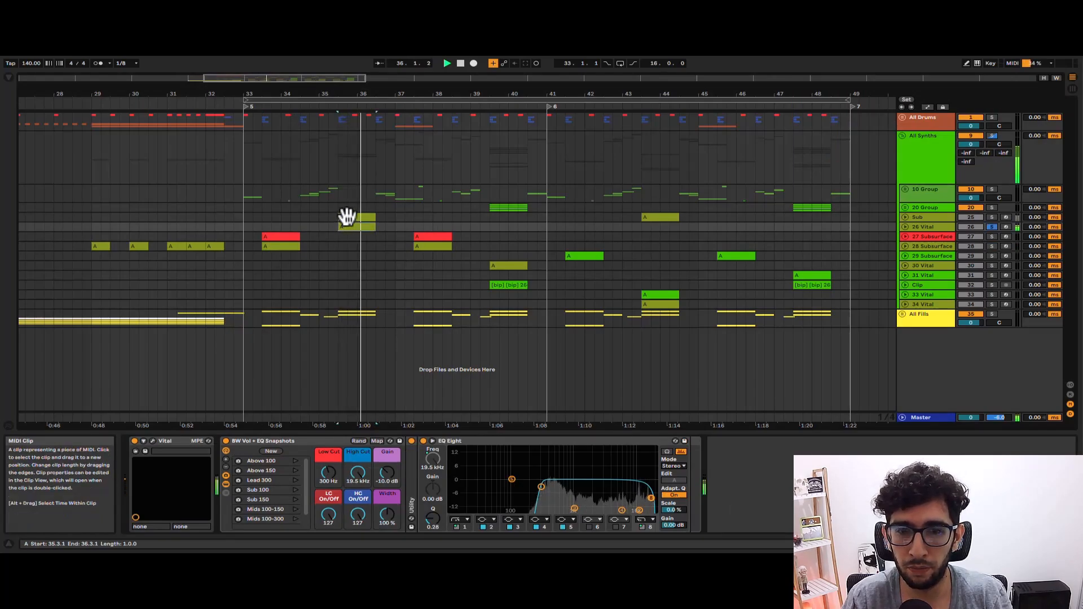
{"action": "key", "text": "space"}
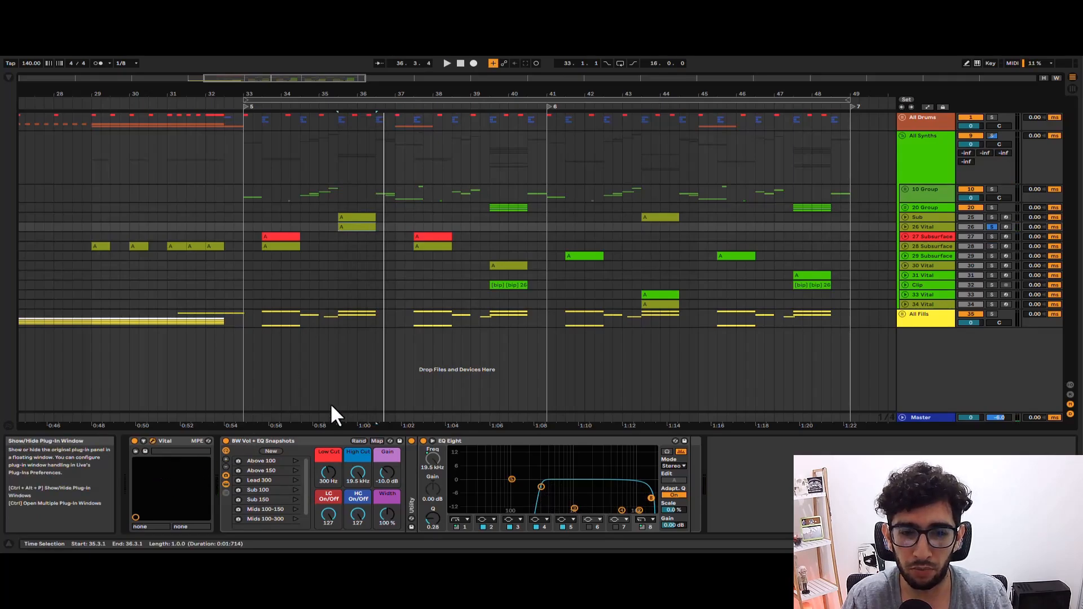
Open the 26-Vital synth window and inspect oscillator 1's Crappy Toilet wavetable and its Harm Stretch morph.
{"action": "key", "text": "ctrl+alt+p"}
{"action": "left_click_drag", "start_coordinate": [399, 170], "coordinate": [473, 70]}
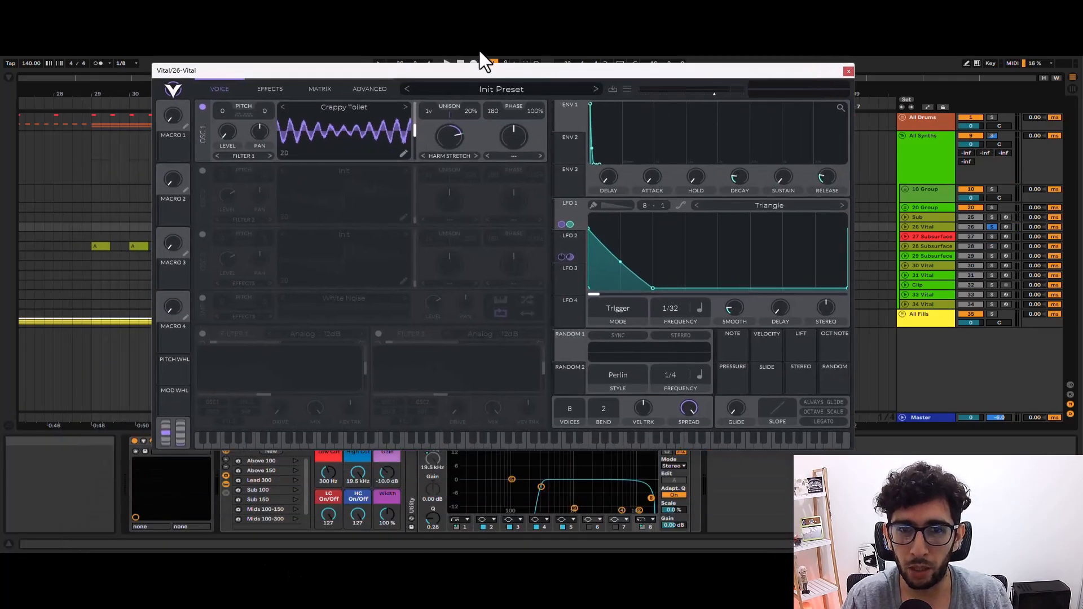
{"action": "left_click", "coordinate": [343, 107]}
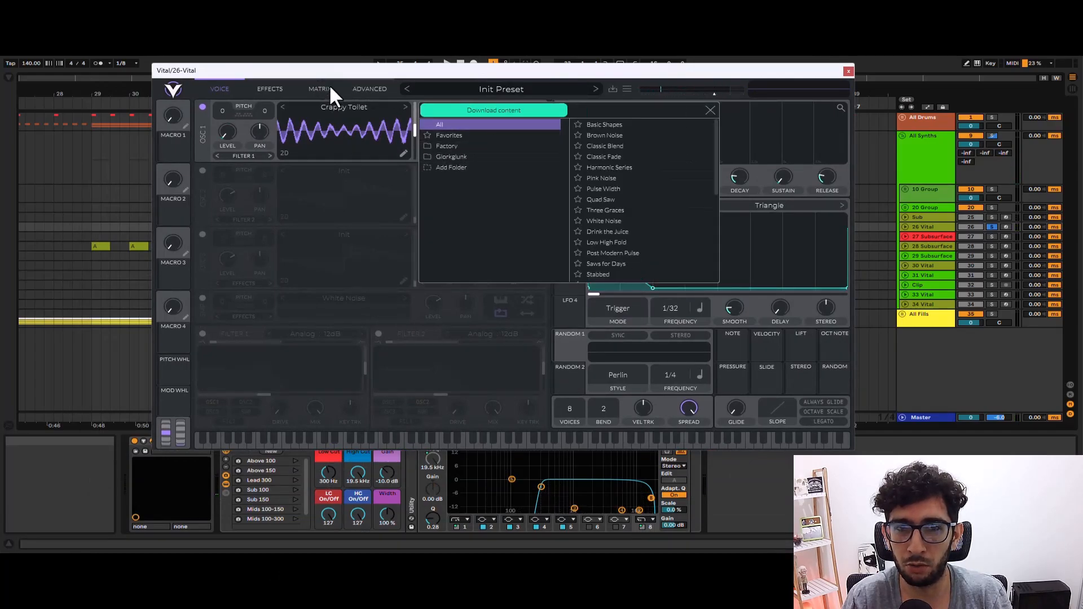
{"action": "left_click", "coordinate": [710, 110]}
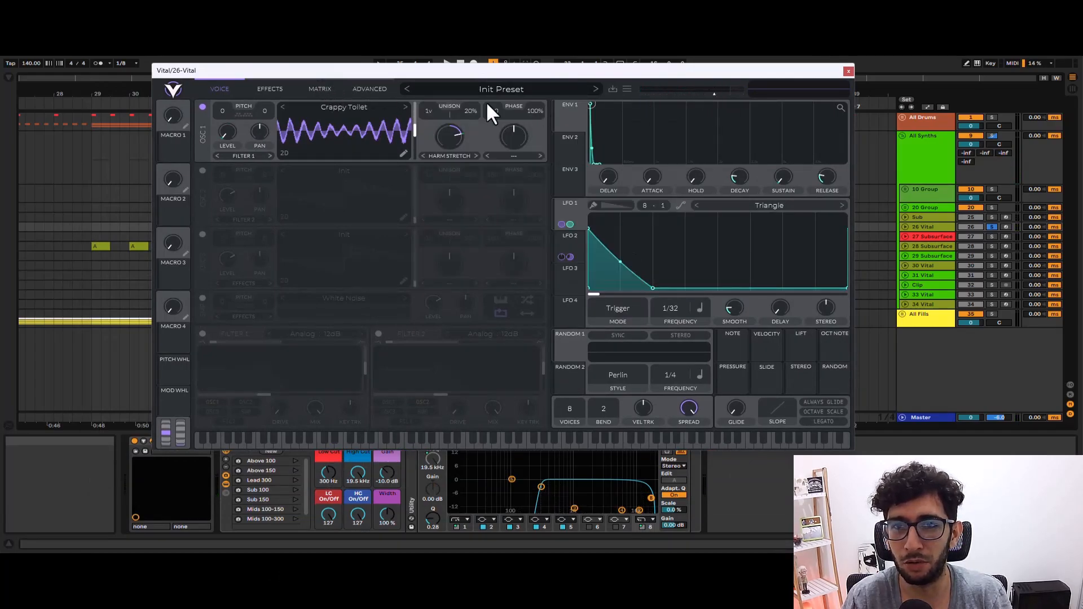
{"action": "left_click", "coordinate": [465, 154]}
{"action": "left_click", "coordinate": [474, 131]}
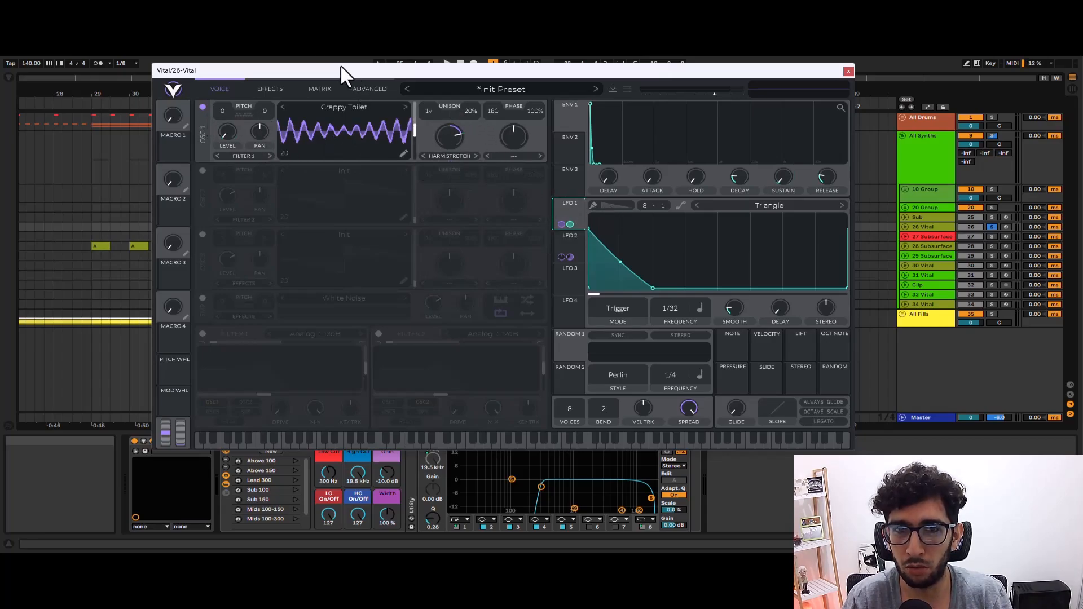
Show Vital's modulation matrix with the LFO 1 shape and play the clip to hear its effect.
{"action": "left_click", "coordinate": [332, 86]}
{"action": "left_click", "coordinate": [361, 85]}
{"action": "left_click", "coordinate": [333, 86]}
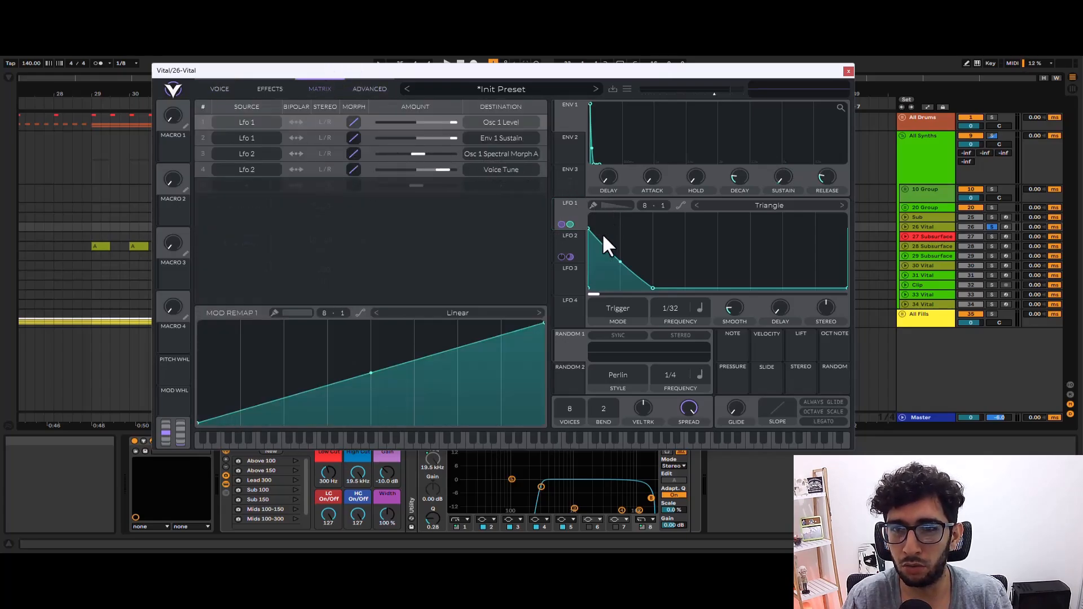
{"action": "left_click", "coordinate": [566, 195]}
{"action": "key", "text": "space"}
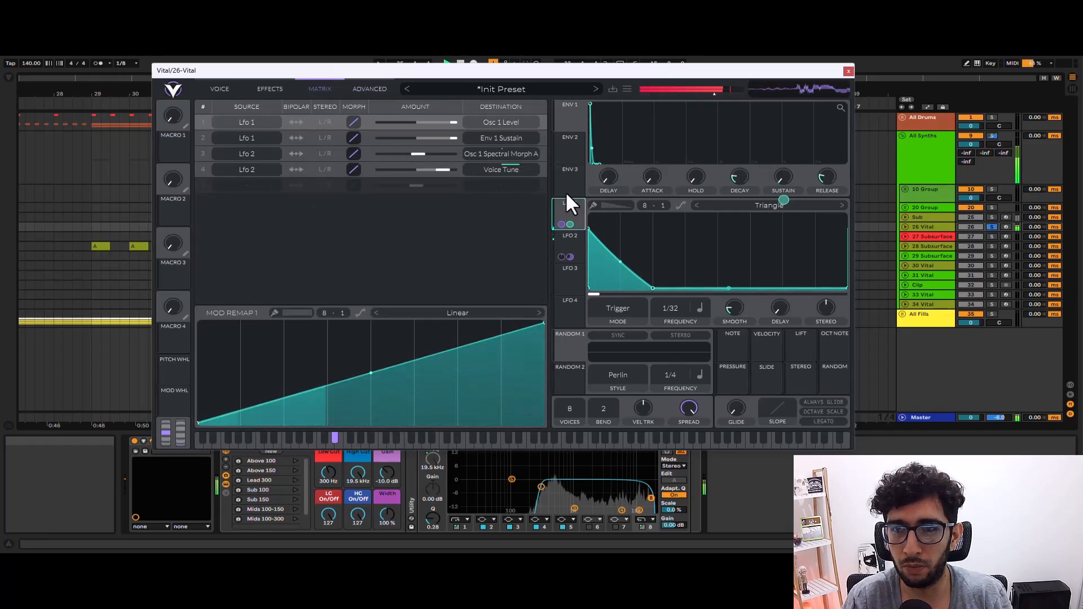
{"action": "key", "text": "space"}
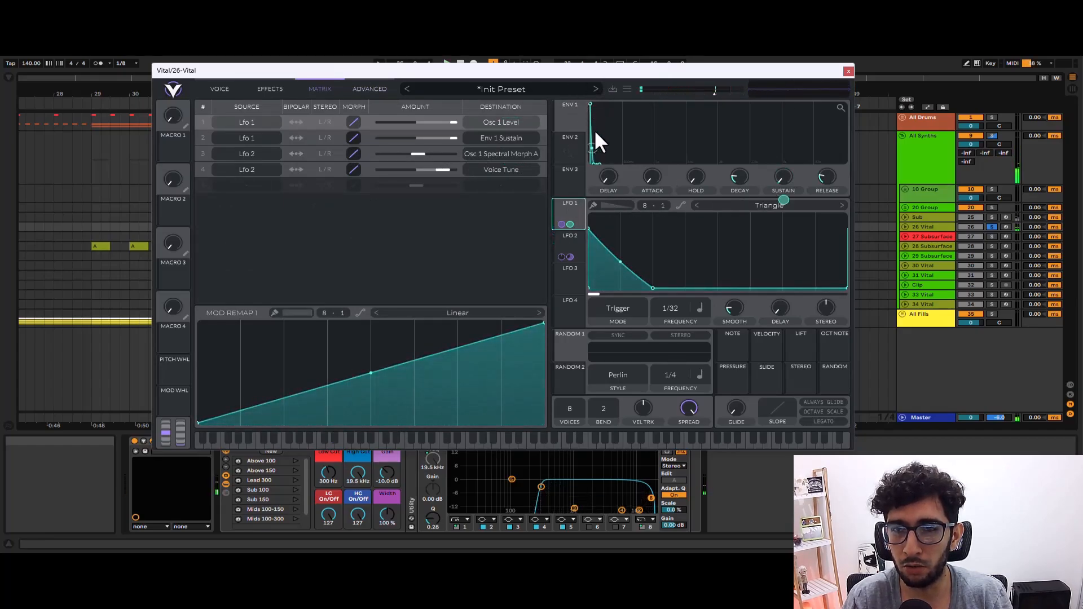
{"action": "key", "text": "space"}
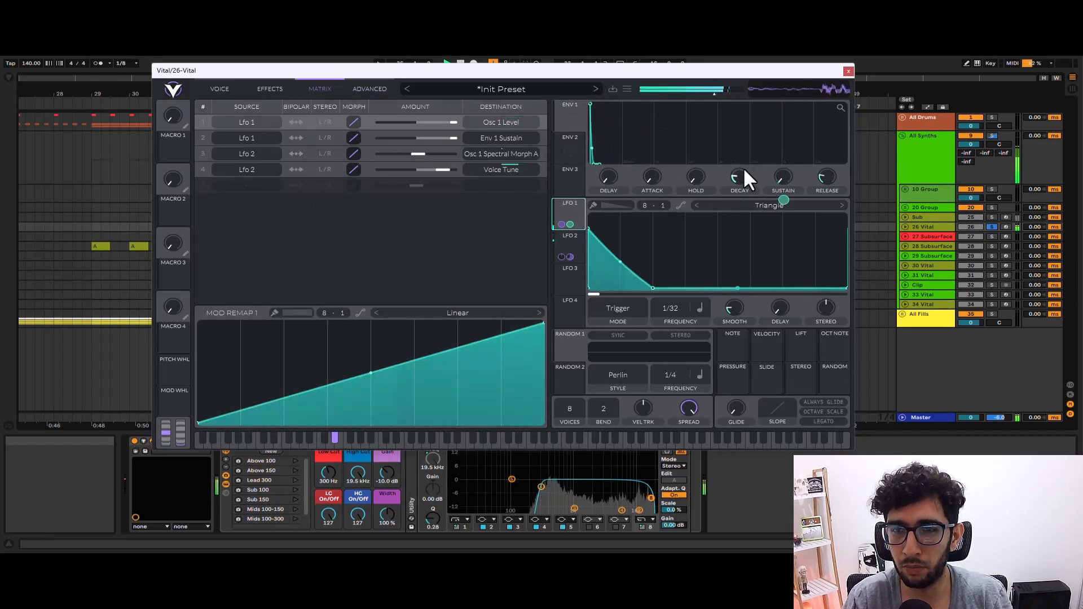
{"action": "key", "text": "space"}
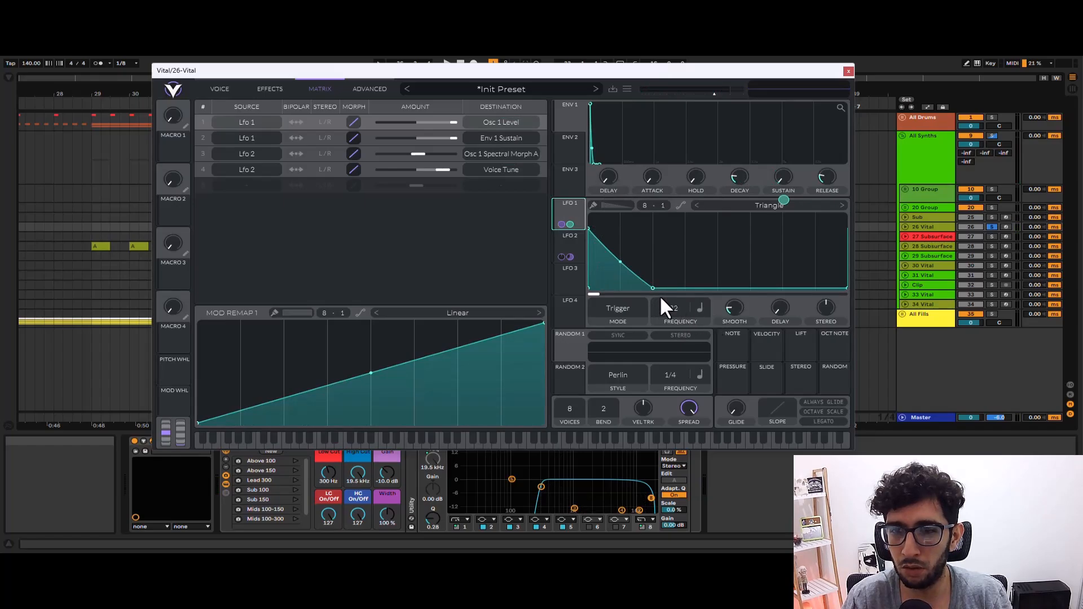
Try a different LFO 1 frequency during playback and return it to 1/32.
{"action": "left_click_drag", "start_coordinate": [675, 305], "coordinate": [669, 383]}
{"action": "key", "text": "space"}
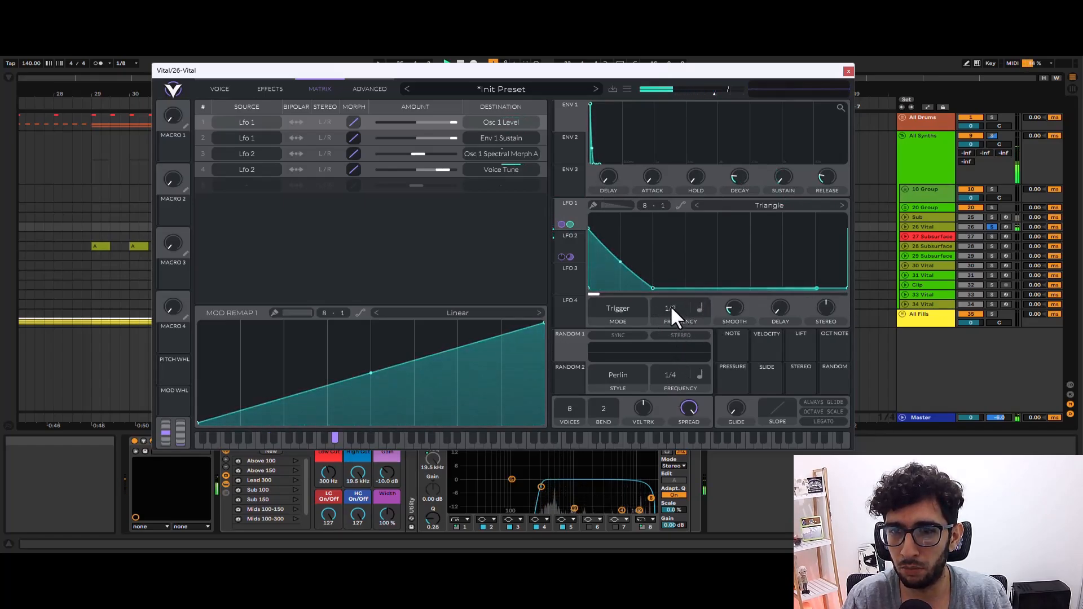
{"action": "mouse_move", "coordinate": [671, 307]}
{"action": "left_mouse_down"}
{"action": "mouse_move", "coordinate": [677, 290]}
{"action": "mouse_move", "coordinate": [676, 304]}
{"action": "left_mouse_up"}
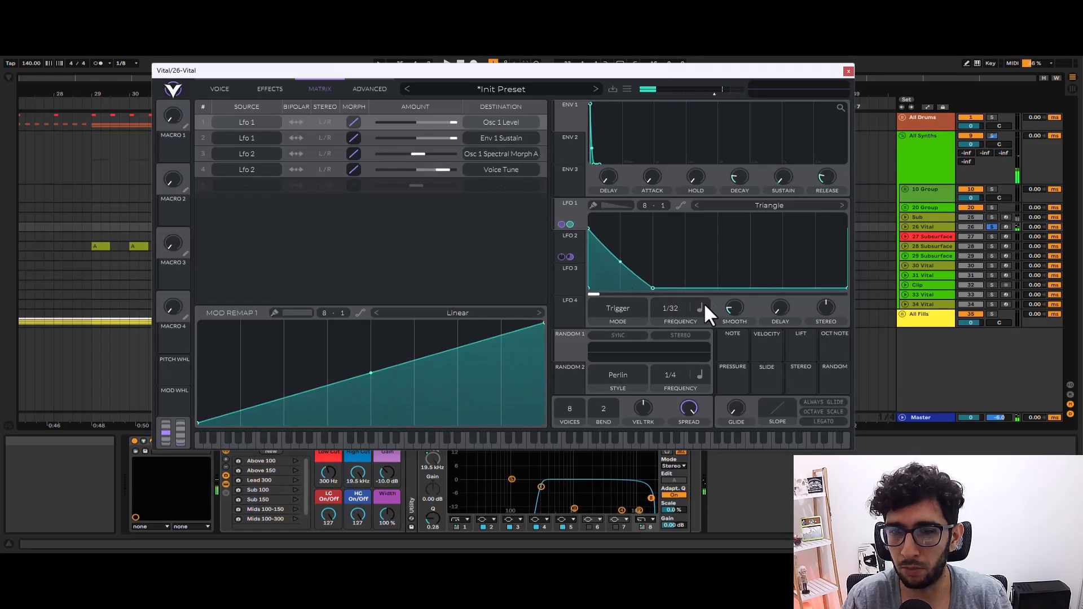
Show Vital's effects, switch off Distortion, Chorus and Compressor, and play the dry sound.
{"action": "left_click", "coordinate": [219, 89]}
{"action": "left_click", "coordinate": [272, 85]}
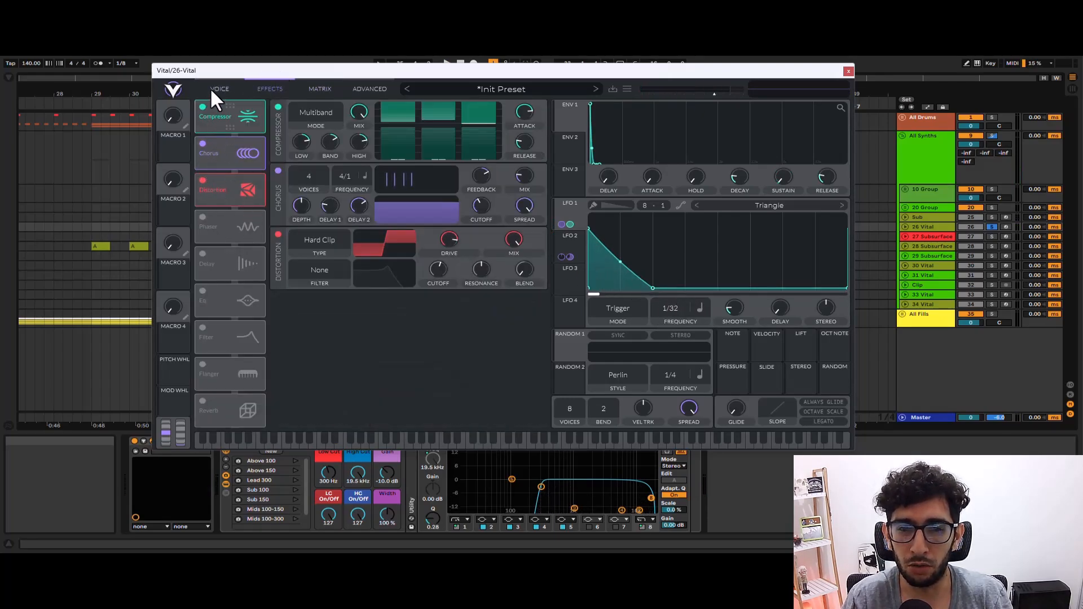
{"action": "left_click", "coordinate": [202, 180]}
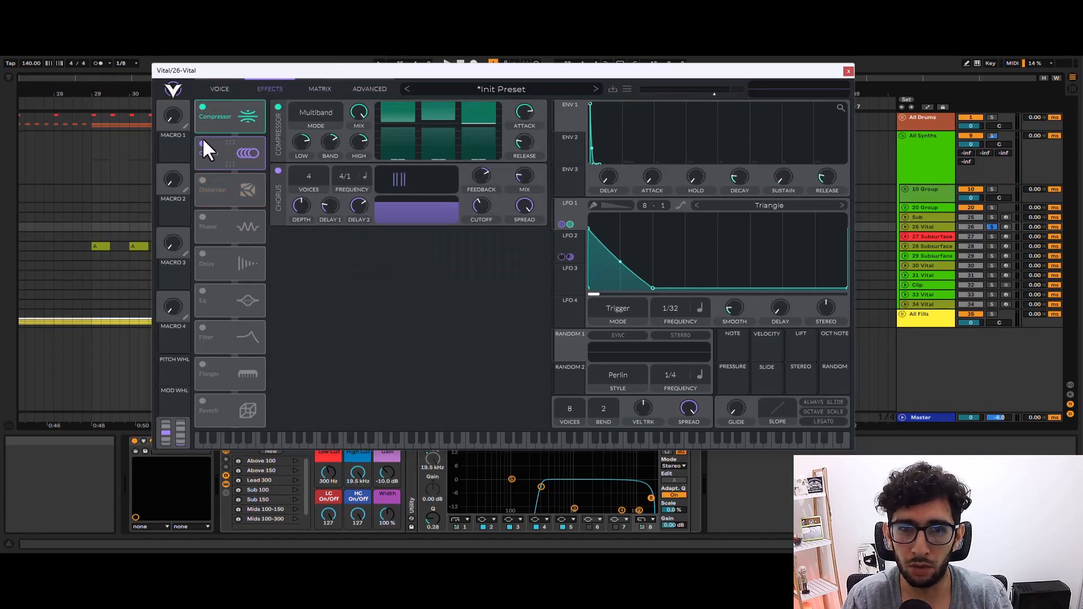
{"action": "left_click", "coordinate": [203, 144]}
{"action": "left_click", "coordinate": [202, 107]}
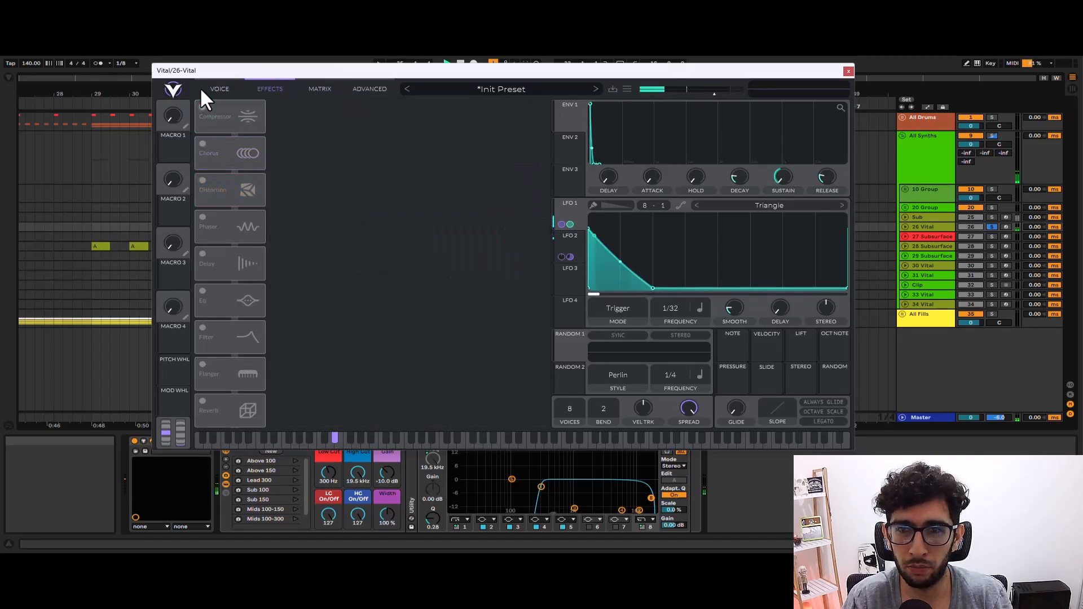
Turn Compressor, Chorus and Distortion back on one by one, playing the clip between changes.
{"action": "key", "text": "ctrl+z"}
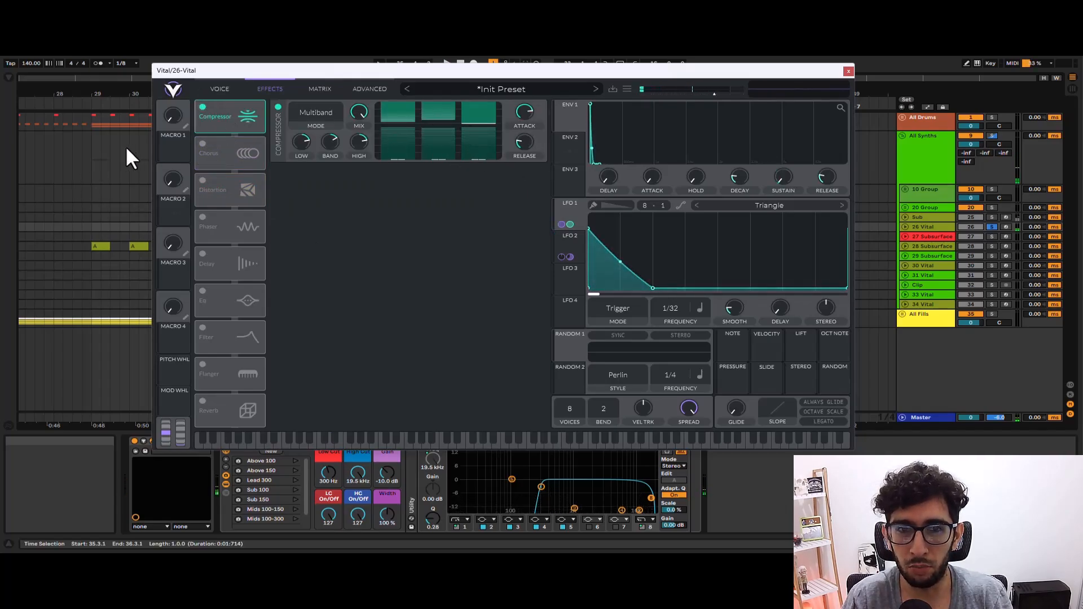
{"action": "left_click", "coordinate": [202, 143]}
{"action": "key", "text": "space"}
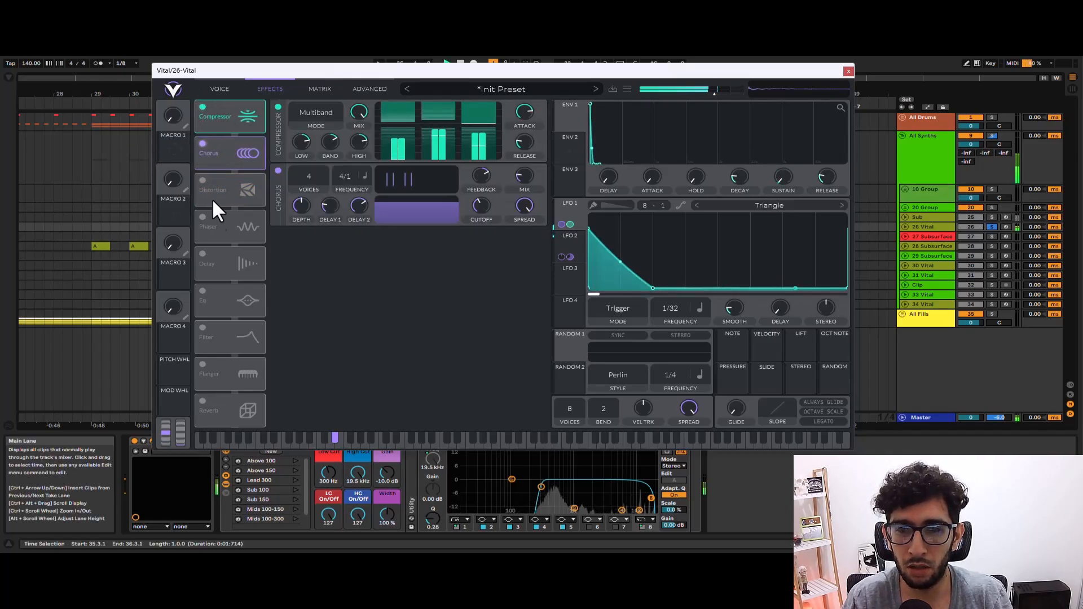
{"action": "key", "text": "space"}
{"action": "left_click", "coordinate": [203, 179]}
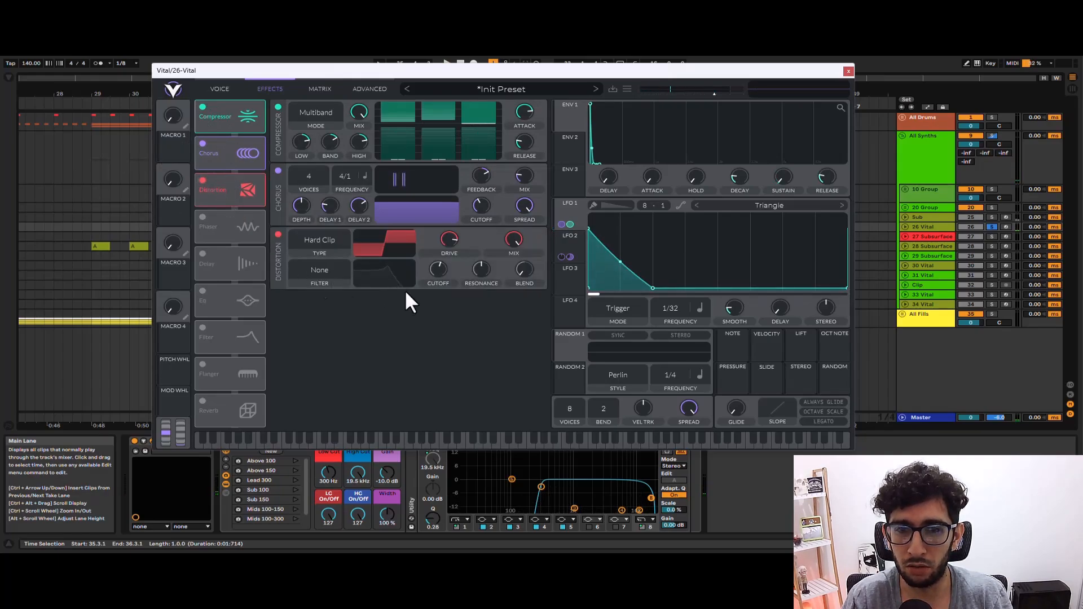
Play the 26 Vital clip, close its plug-in window, and audition the Sub clip at bar 35 on its own.
{"action": "key", "text": "space"}
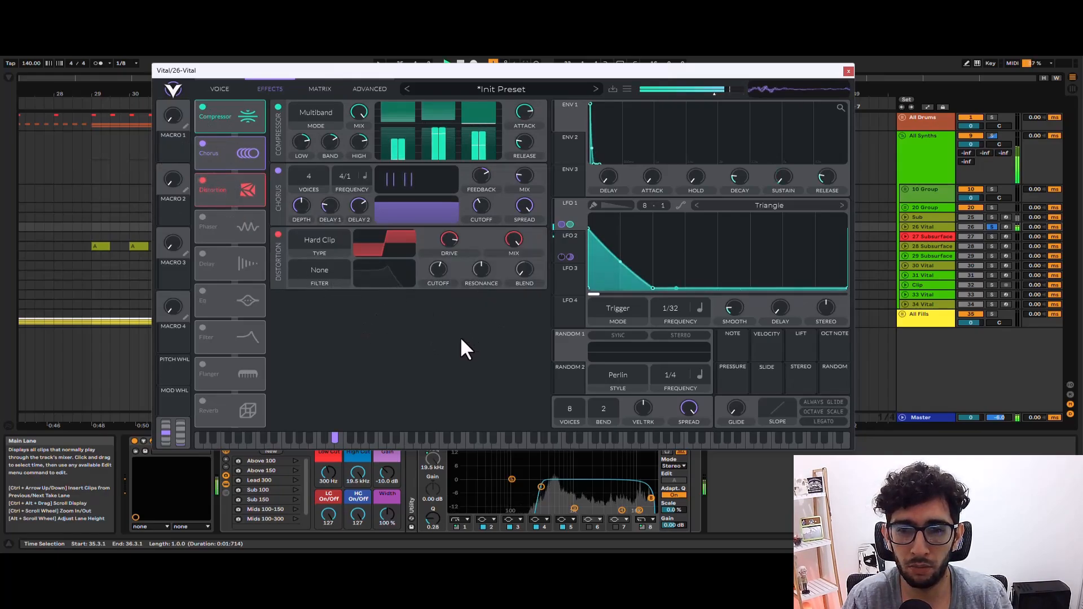
{"action": "left_click", "coordinate": [849, 70]}
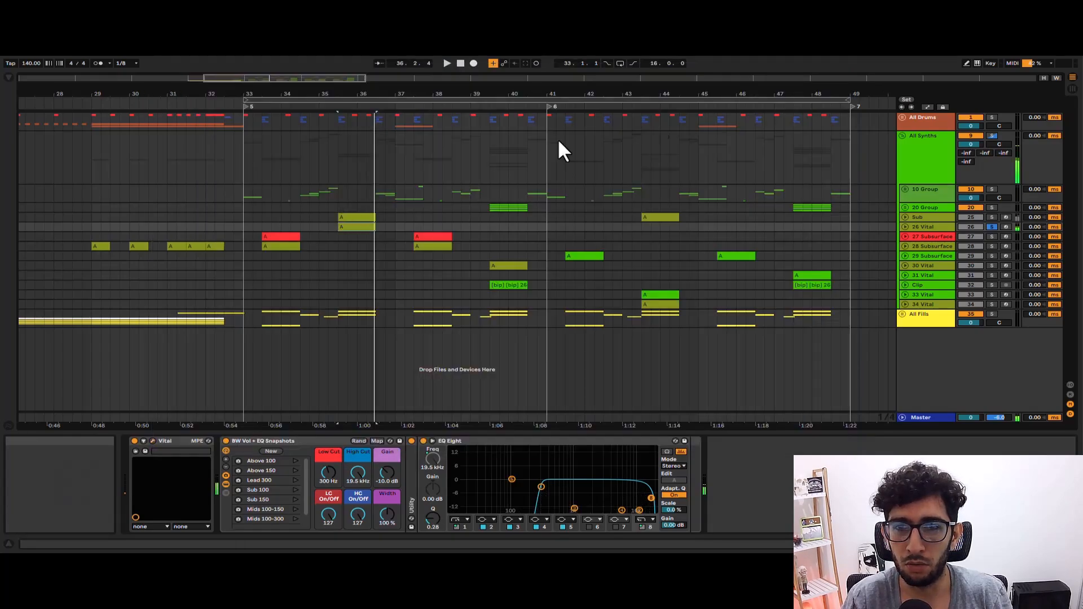
{"action": "scroll", "coordinate": [338, 209], "scroll_direction": "up", "scroll_amount": 3}
{"action": "left_click", "coordinate": [367, 213]}
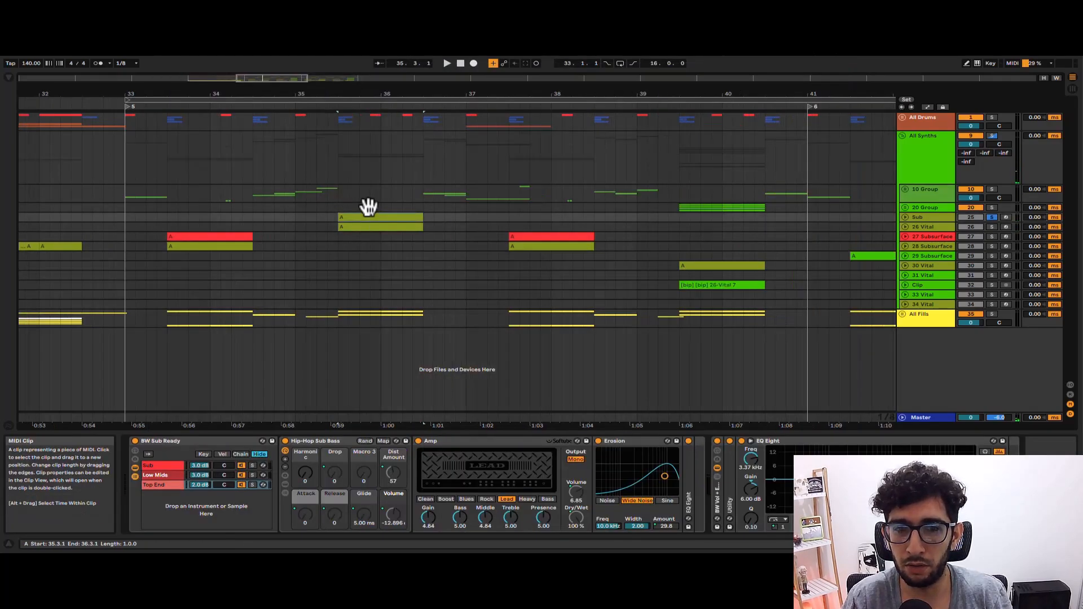
{"action": "key", "text": "space"}
{"action": "key", "text": "space"}
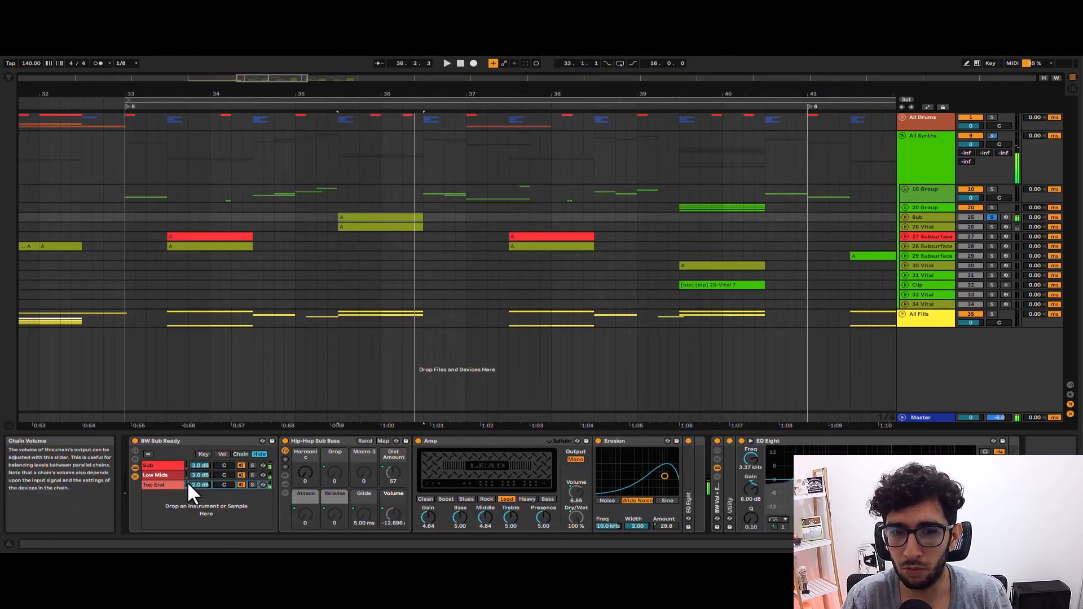
Step through the Sub, Low Mids and Top End chains of the BW Sub Ready rack to compare their devices.
{"action": "left_click", "coordinate": [168, 467]}
{"action": "key", "text": "Down"}
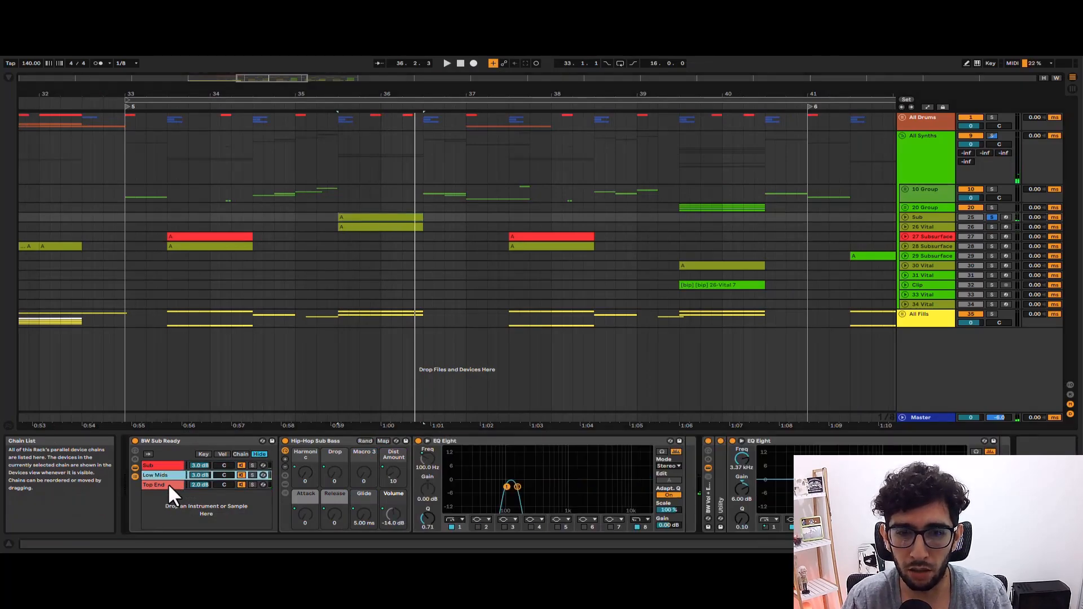
{"action": "key", "text": "Up"}
{"action": "left_click", "coordinate": [319, 466]}
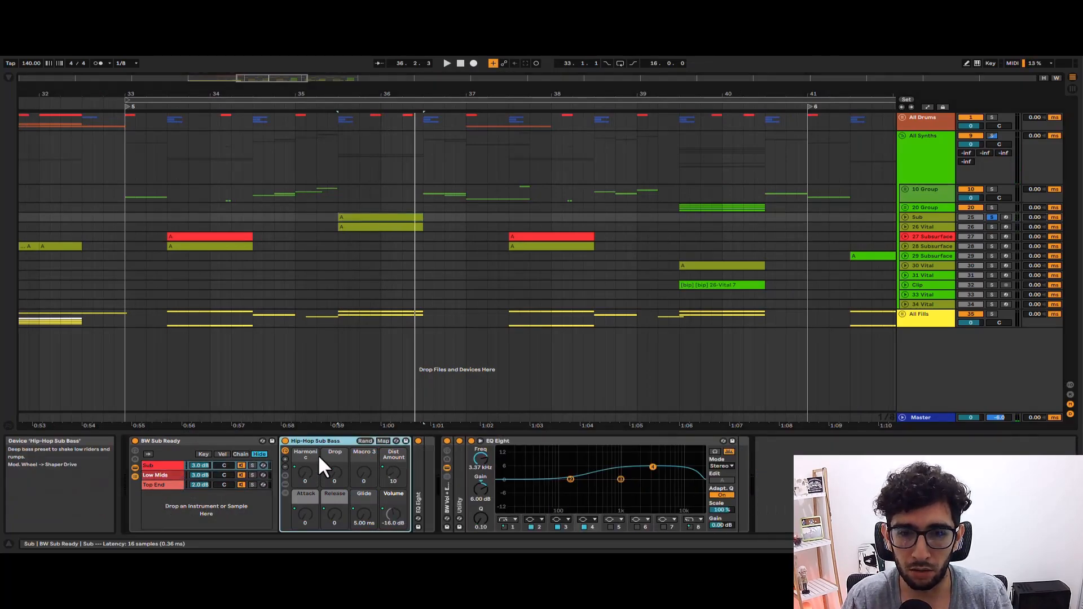
{"action": "left_click", "coordinate": [165, 475]}
{"action": "key", "text": "Up"}
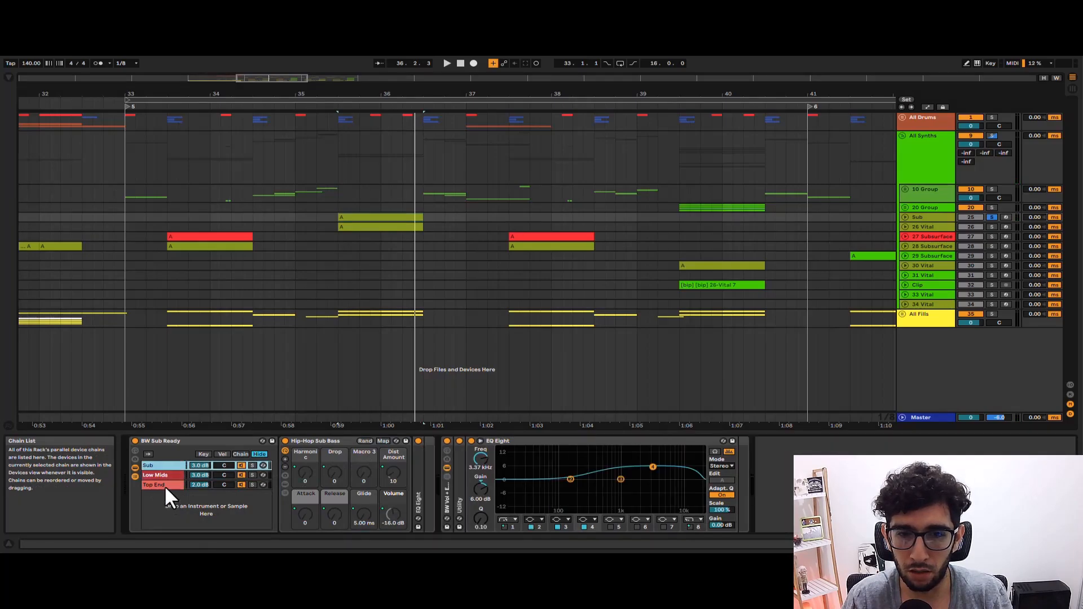
{"action": "key", "text": "Down"}
{"action": "key", "text": "Up"}
{"action": "key", "text": "Down"}
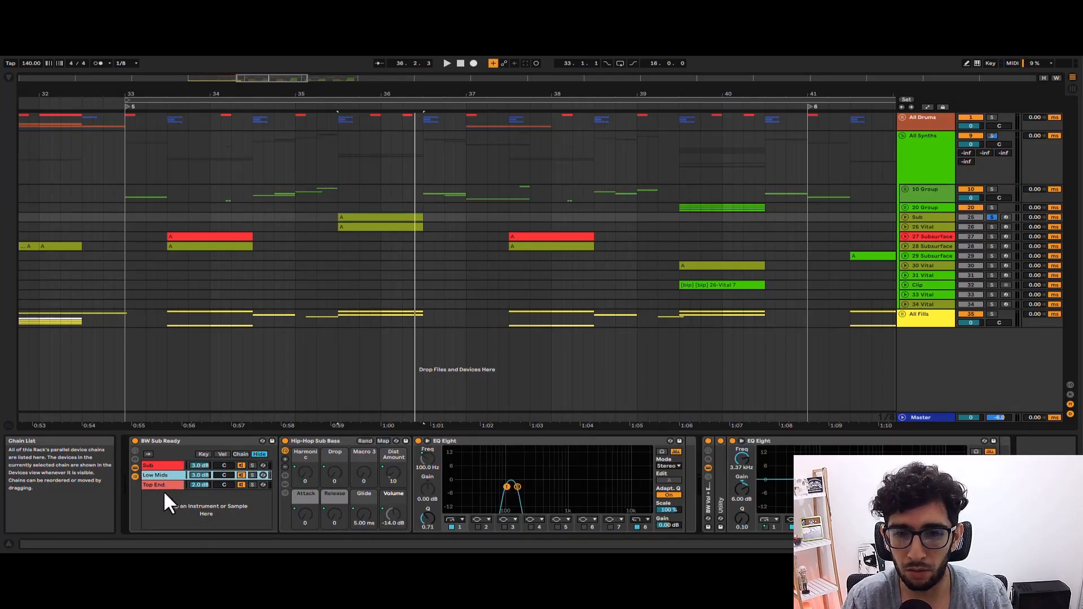
{"action": "key", "text": "Down"}
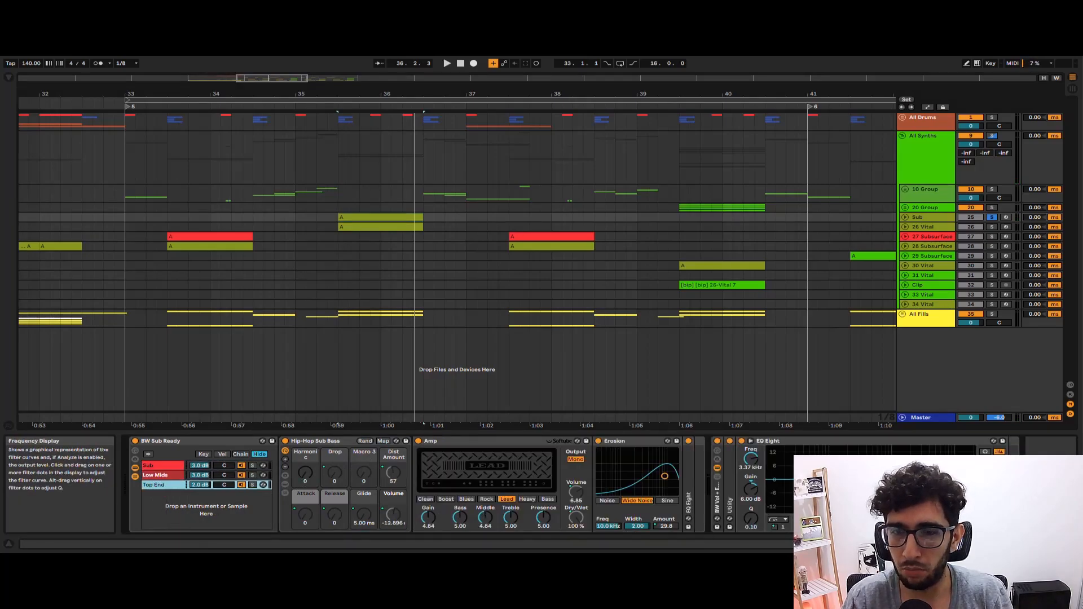
Inspect the Hip-Hop Sub Bass, Amp and Erosion devices in the Top End chain.
{"action": "left_click", "coordinate": [456, 441]}
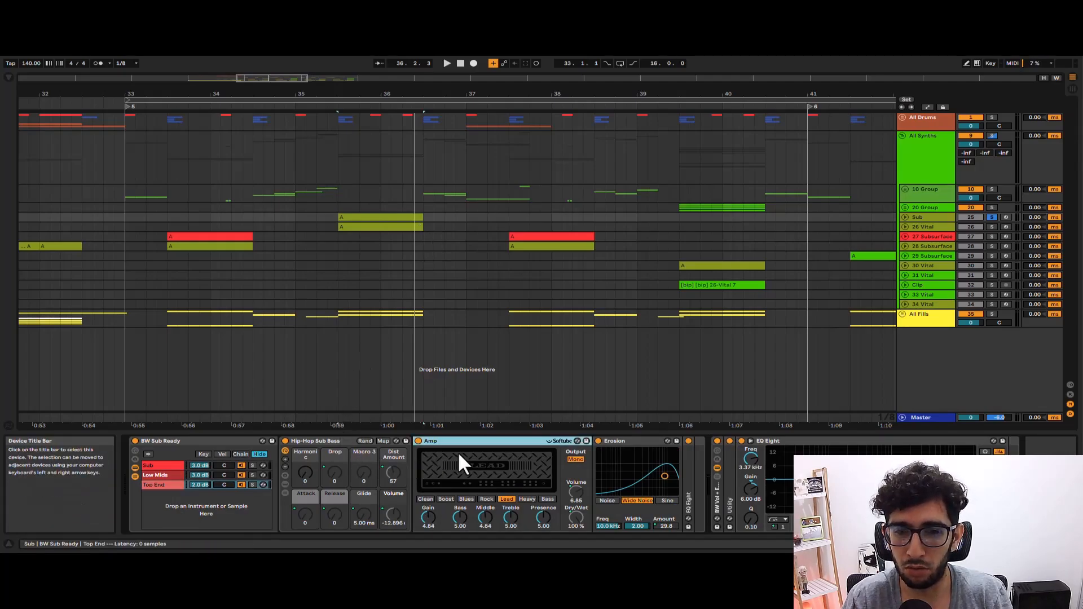
{"action": "left_click", "coordinate": [306, 455]}
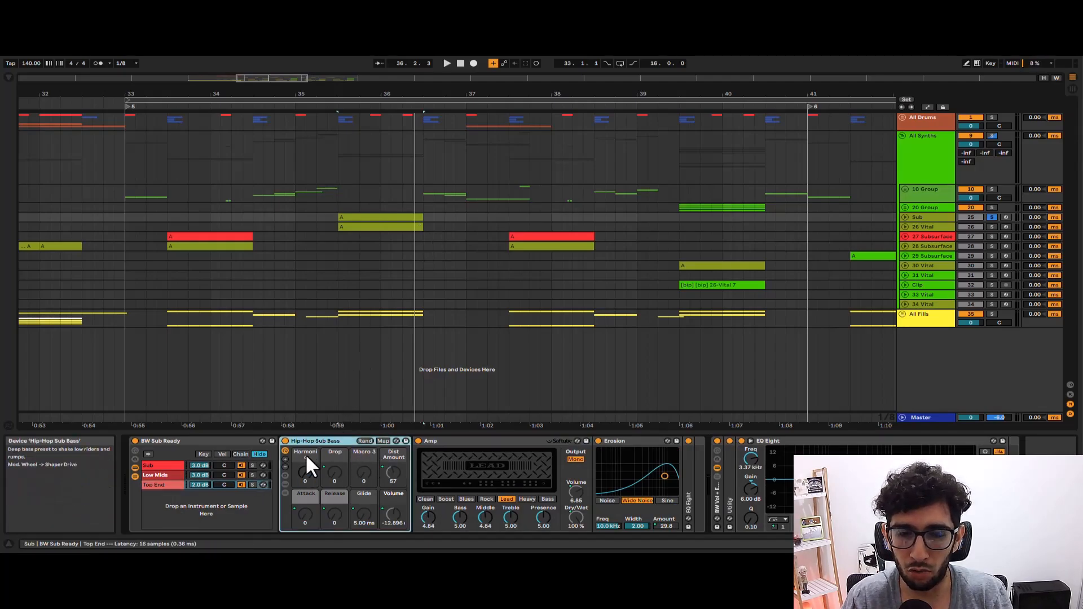
{"action": "left_click", "coordinate": [445, 458]}
{"action": "left_click", "coordinate": [645, 456]}
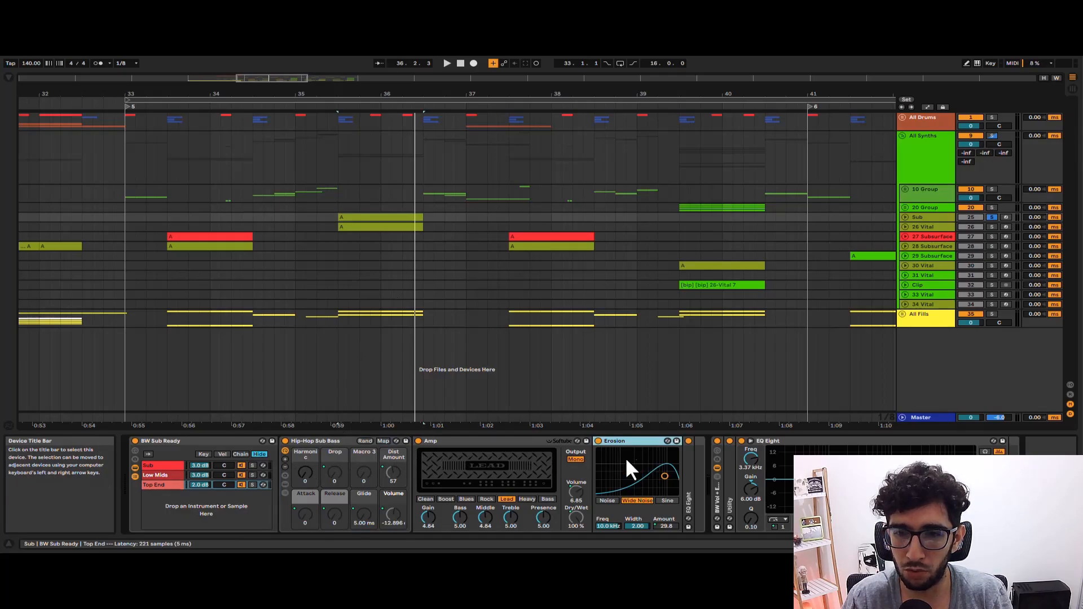
{"action": "left_click", "coordinate": [462, 456]}
{"action": "left_click", "coordinate": [236, 504]}
Play the Sub clip while bypassing and re-enabling Amp and Erosion to compare the sound.
{"action": "key", "text": "space"}
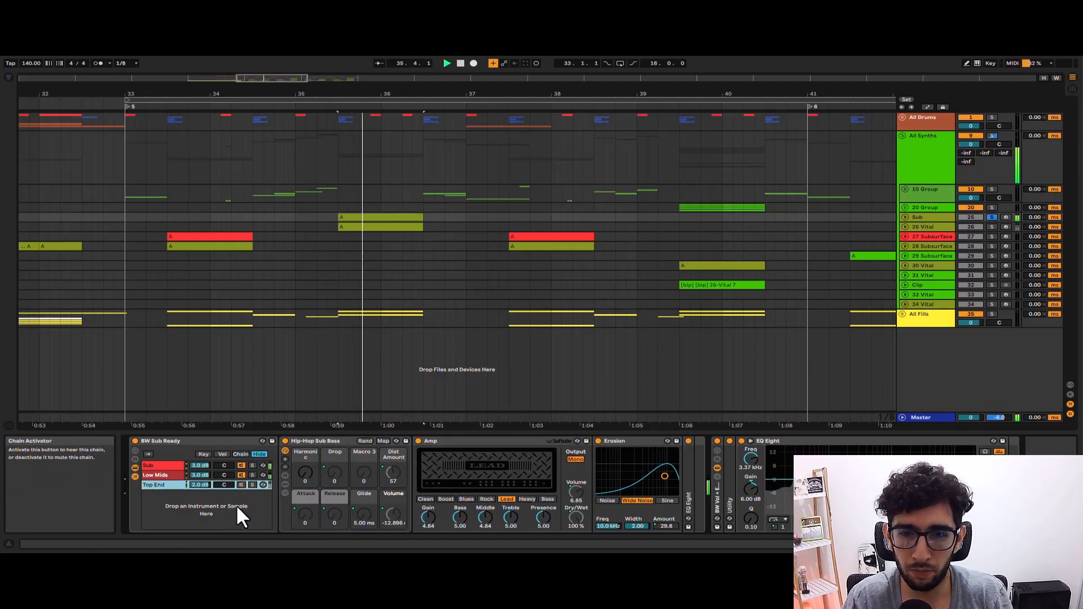
{"action": "left_click", "coordinate": [418, 441]}
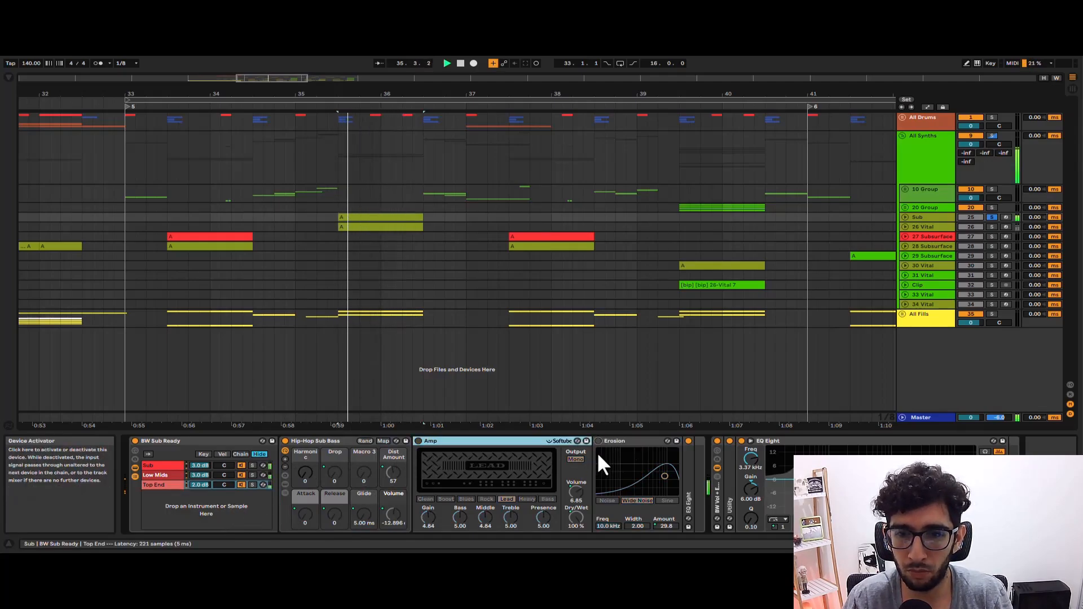
{"action": "left_click", "coordinate": [418, 441]}
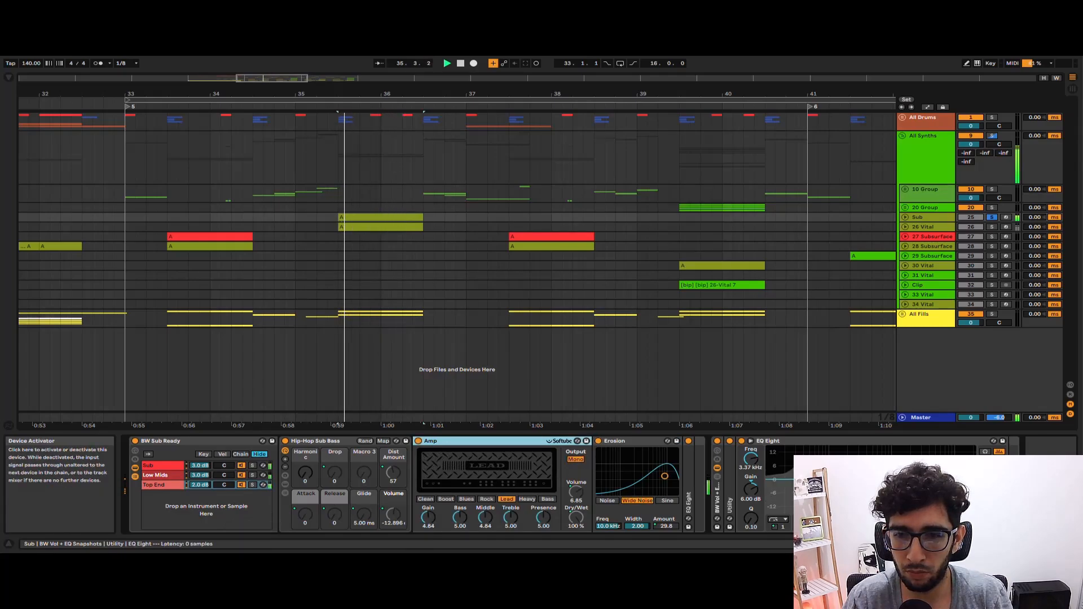
{"action": "key", "text": "space"}
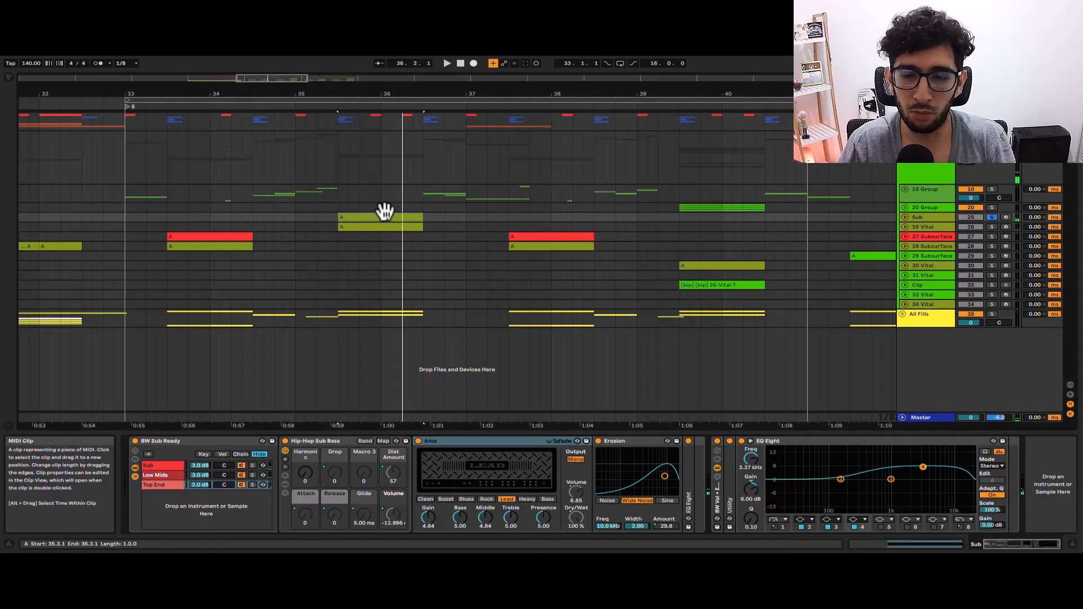
View the 26 Vital clip's device chain, return to the Sub clip's chain, and play the Sub clip.
{"action": "left_click", "coordinate": [373, 226]}
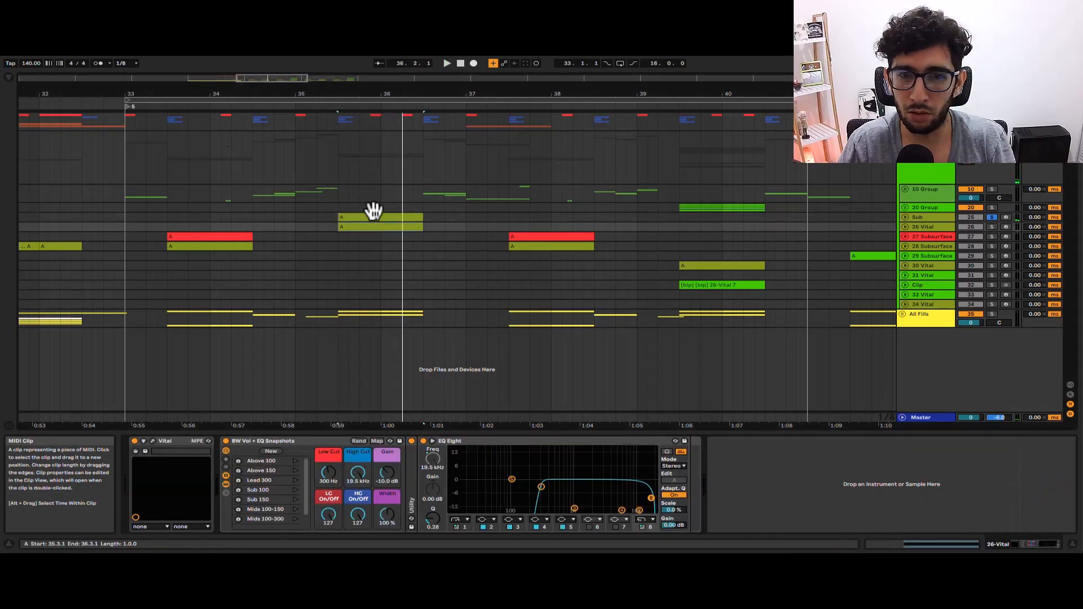
{"action": "left_click", "coordinate": [371, 217]}
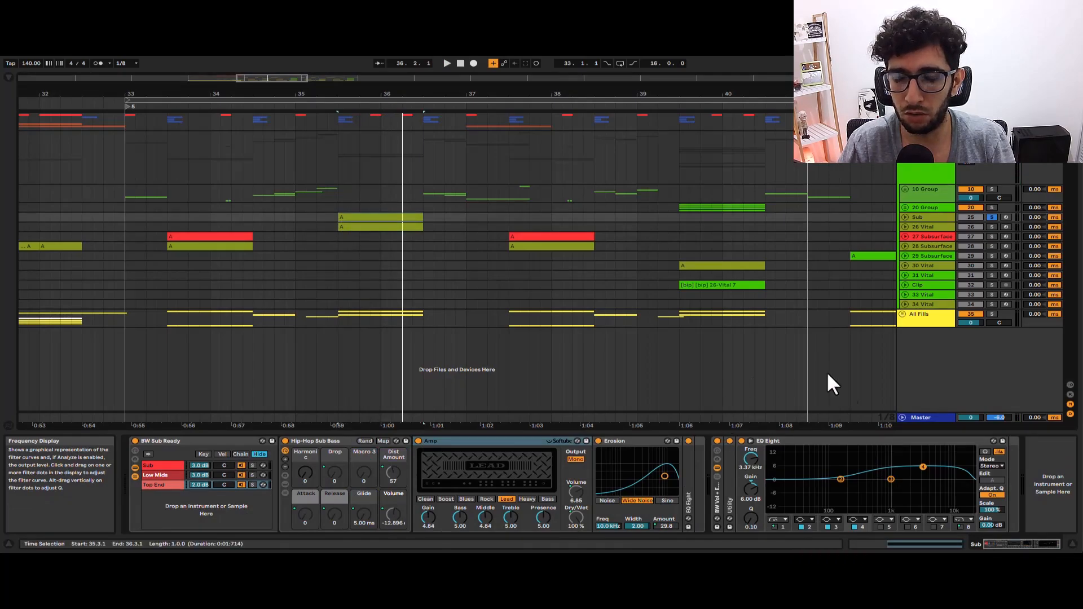
{"action": "key", "text": "space"}
{"action": "key", "text": "space"}
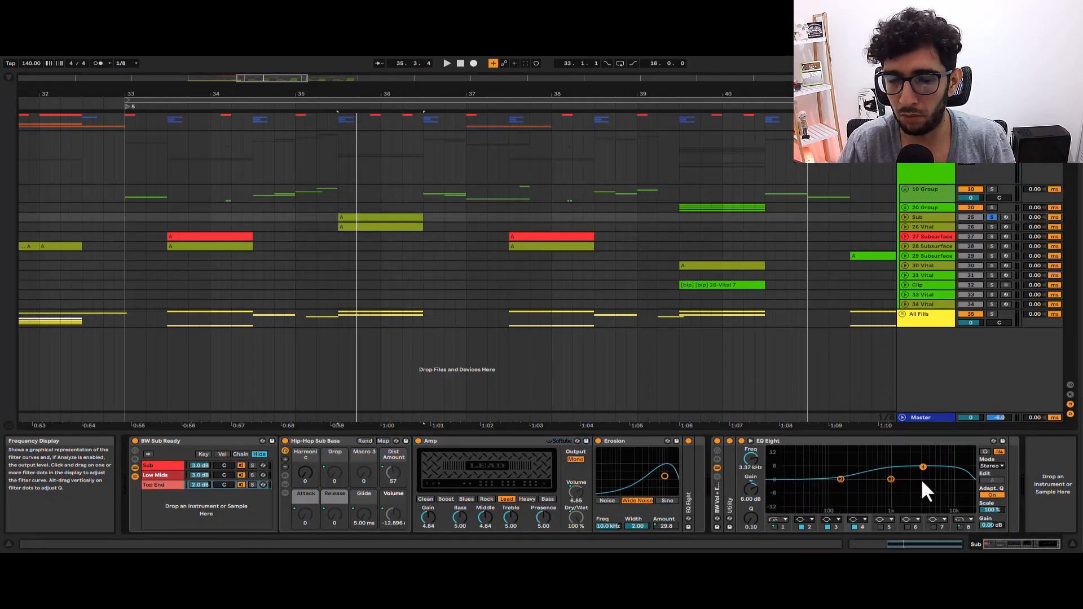
Play the whole All Synths group from 35.3.1.
{"action": "left_click", "coordinate": [339, 192]}
{"action": "left_click", "coordinate": [934, 163]}
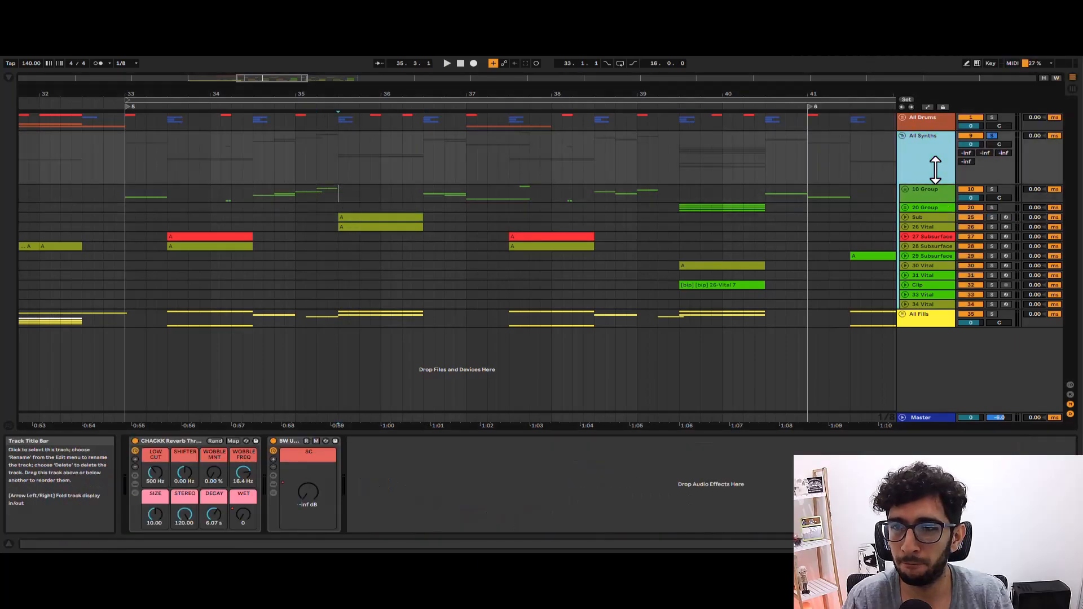
{"action": "key", "text": "space"}
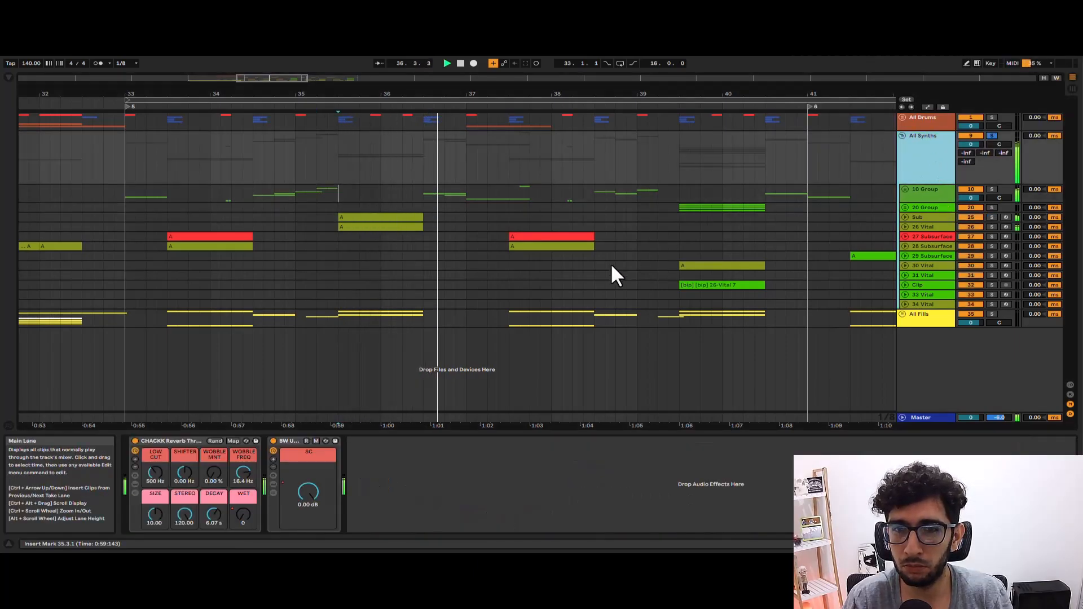
Audition the 27 Subsurface and 28 Subsurface clips at bar 37 one after the other.
{"action": "left_click", "coordinate": [516, 240]}
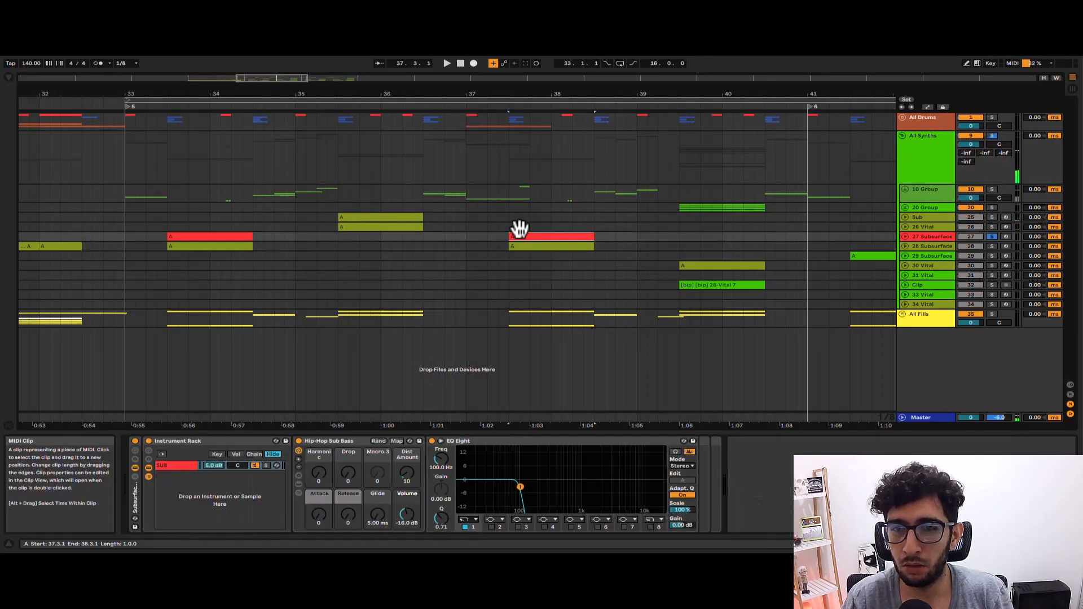
{"action": "left_click", "coordinate": [516, 243]}
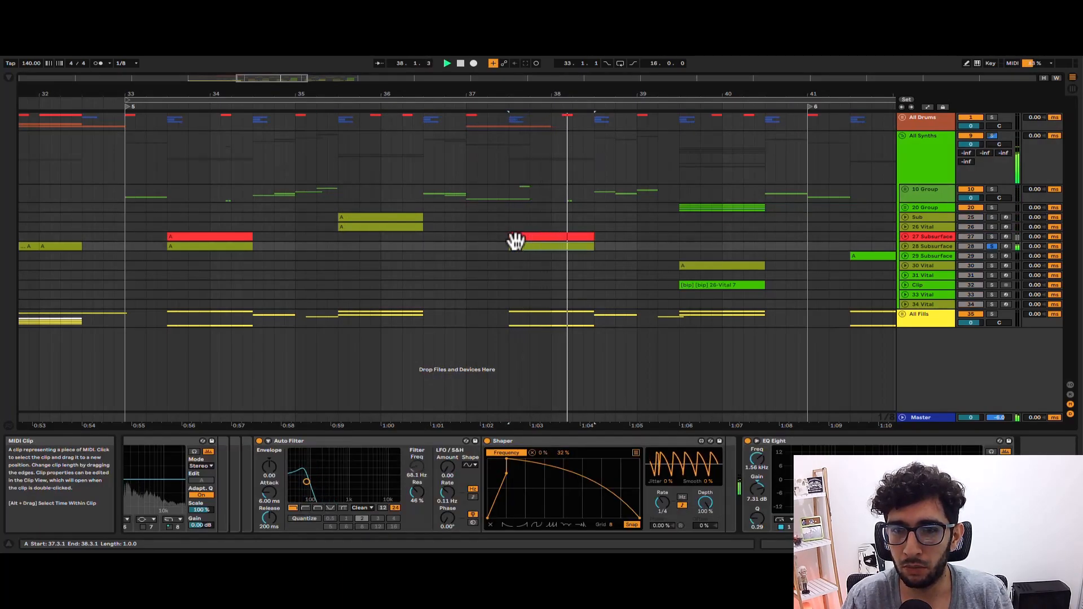
{"action": "scroll", "coordinate": [516, 240], "scroll_direction": "down", "scroll_amount": 3}
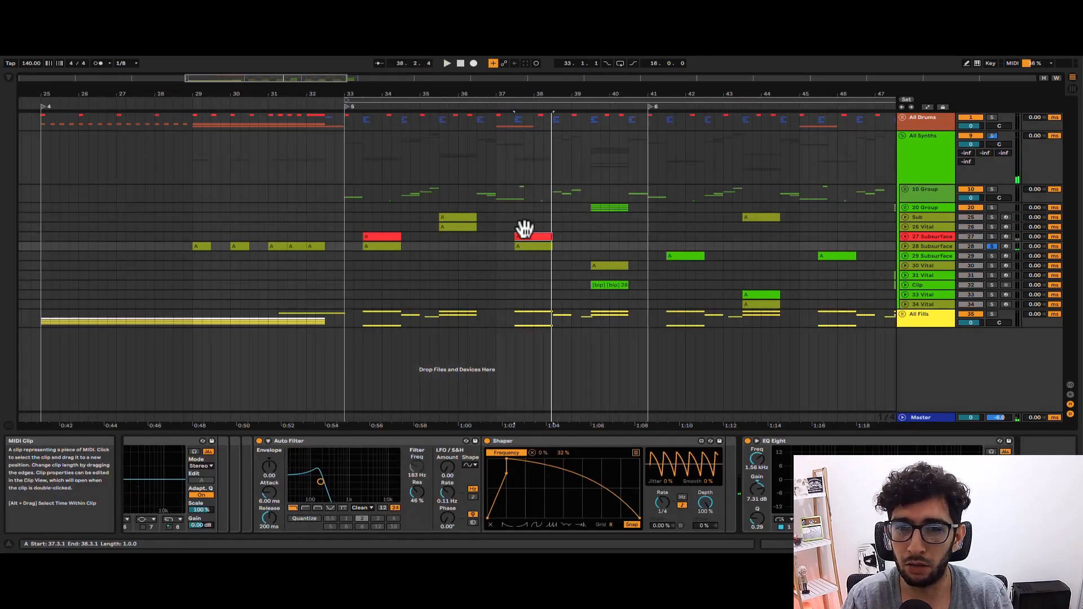
{"action": "left_click", "coordinate": [522, 237]}
{"action": "left_click", "coordinate": [522, 246]}
Play the 30 Vital clip at bar 39 on its own.
{"action": "left_click", "coordinate": [601, 263]}
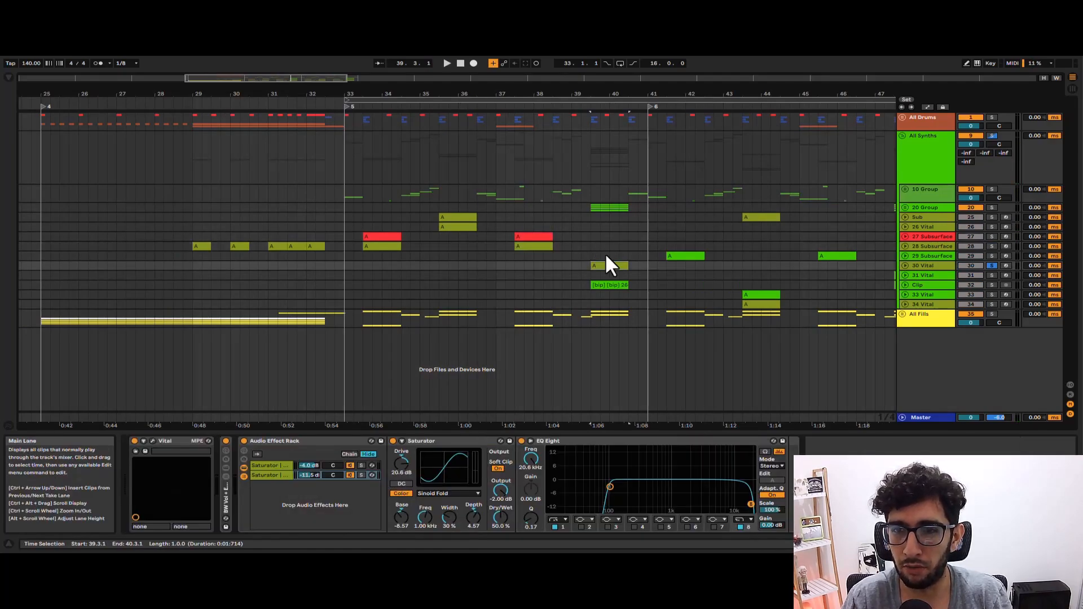
{"action": "left_click", "coordinate": [607, 265]}
{"action": "key", "text": "space"}
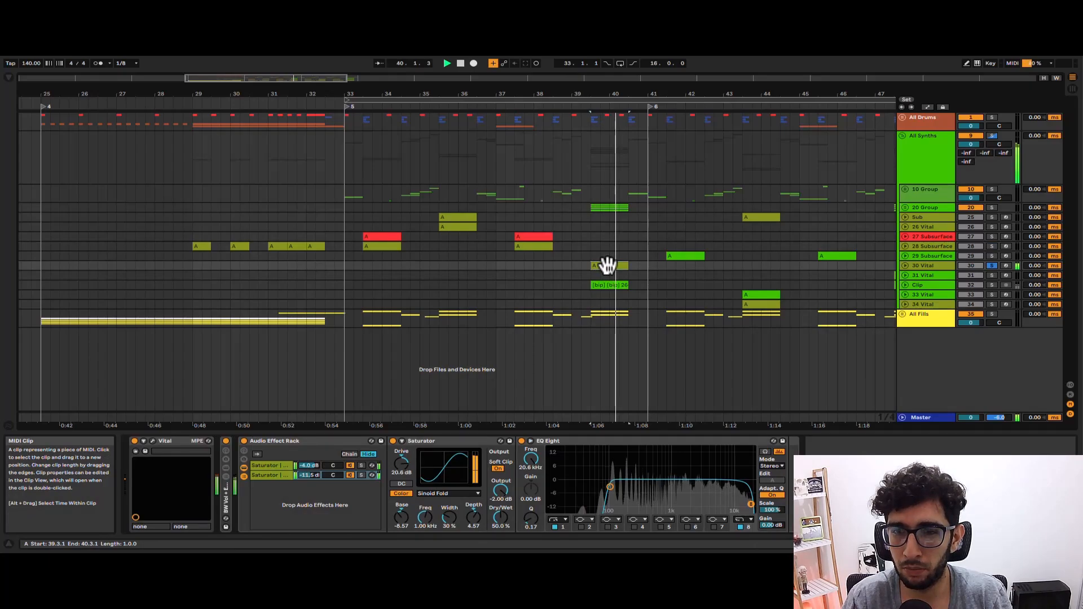
{"action": "key", "text": "space"}
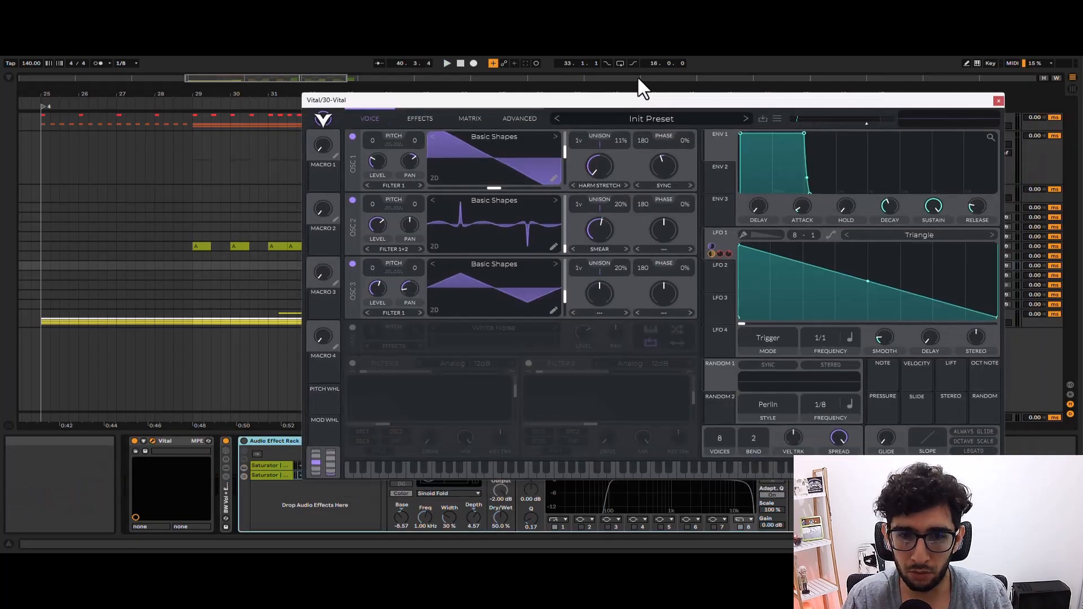
Show the 30 Vital patch, bypass the track's Audio Effect Rack, and close the plug-in window.
{"action": "left_click_drag", "start_coordinate": [637, 77], "coordinate": [628, 85]}
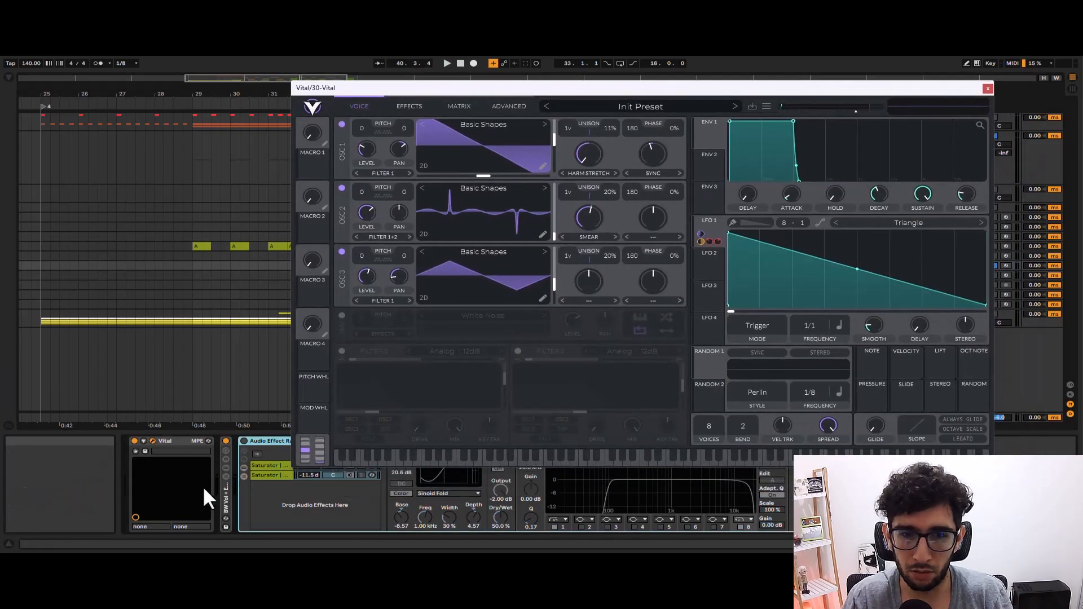
{"action": "left_click", "coordinate": [261, 453]}
{"action": "left_click", "coordinate": [987, 88]}
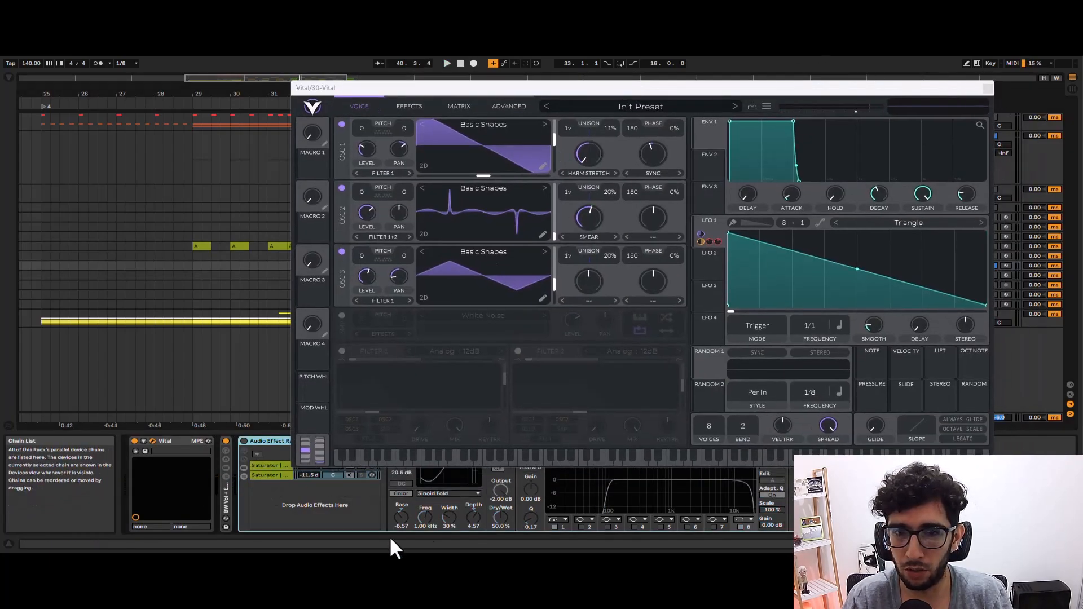
Switch between the two Saturator chains in the Audio Effect Rack to compare their devices.
{"action": "left_click", "coordinate": [273, 467]}
{"action": "left_click", "coordinate": [273, 476]}
{"action": "left_click", "coordinate": [273, 467]}
{"action": "left_click", "coordinate": [274, 475]}
{"action": "left_click", "coordinate": [273, 466]}
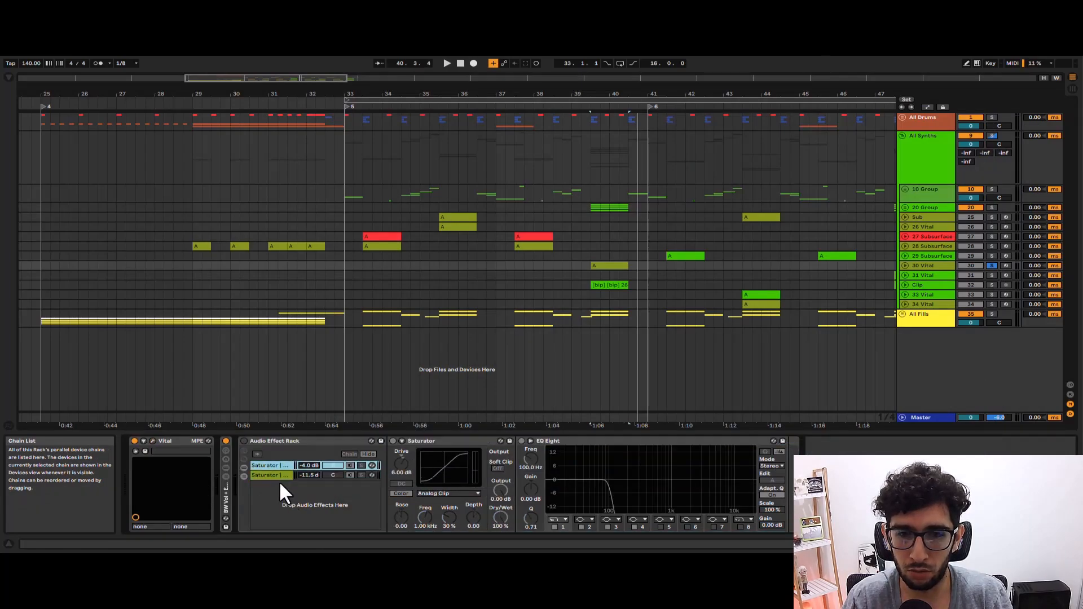
Reopen the 30 Vital plug-in, move its window clear of the clip, and play the 30 Vital clip.
{"action": "left_click", "coordinate": [152, 441]}
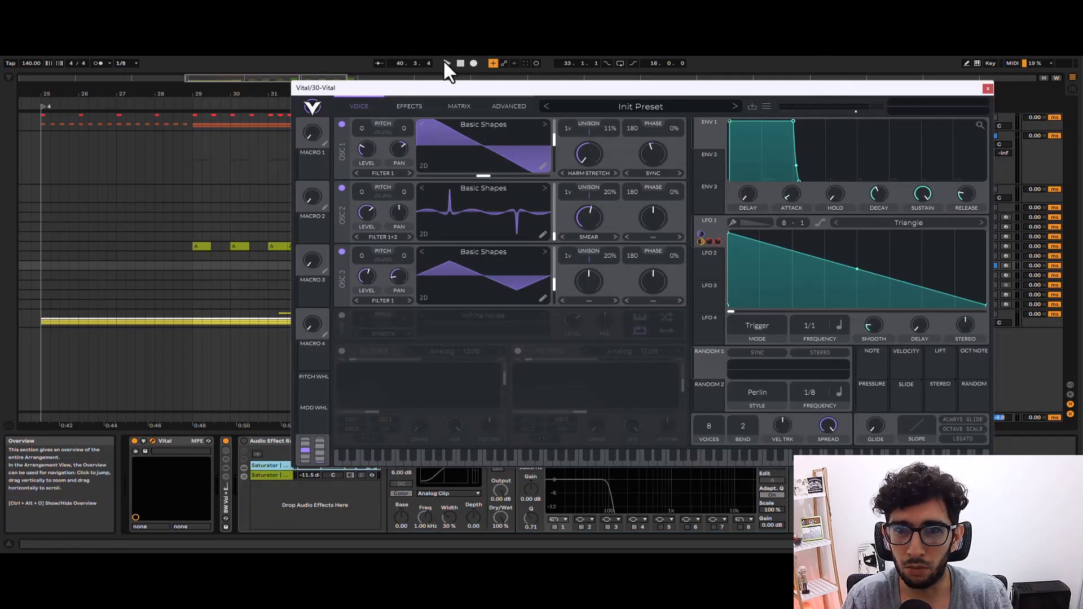
{"action": "left_click_drag", "start_coordinate": [494, 92], "coordinate": [594, 293]}
{"action": "left_click", "coordinate": [603, 260]}
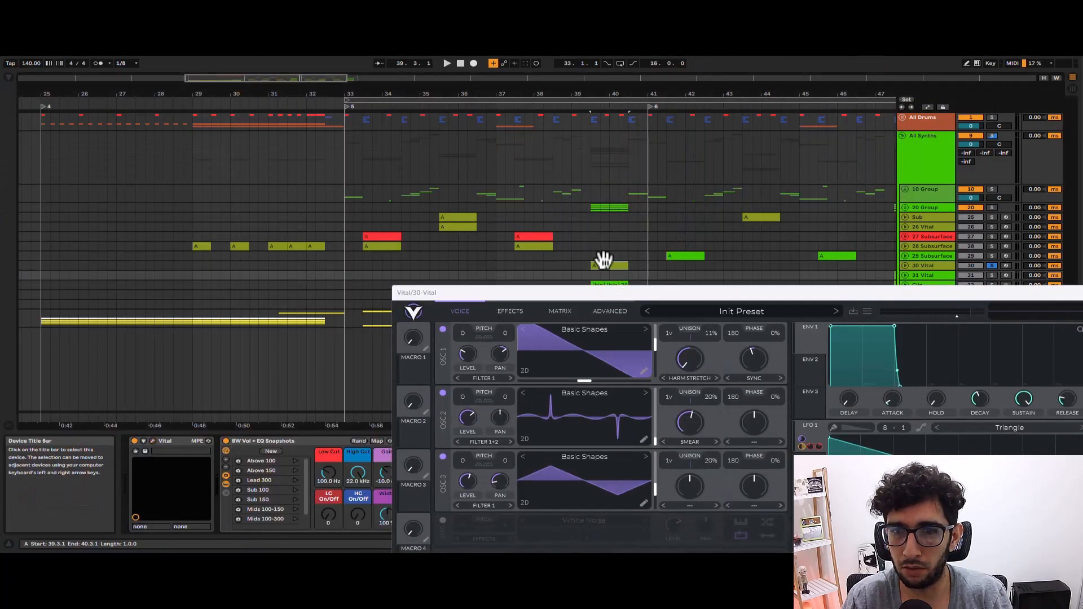
{"action": "key", "text": "space"}
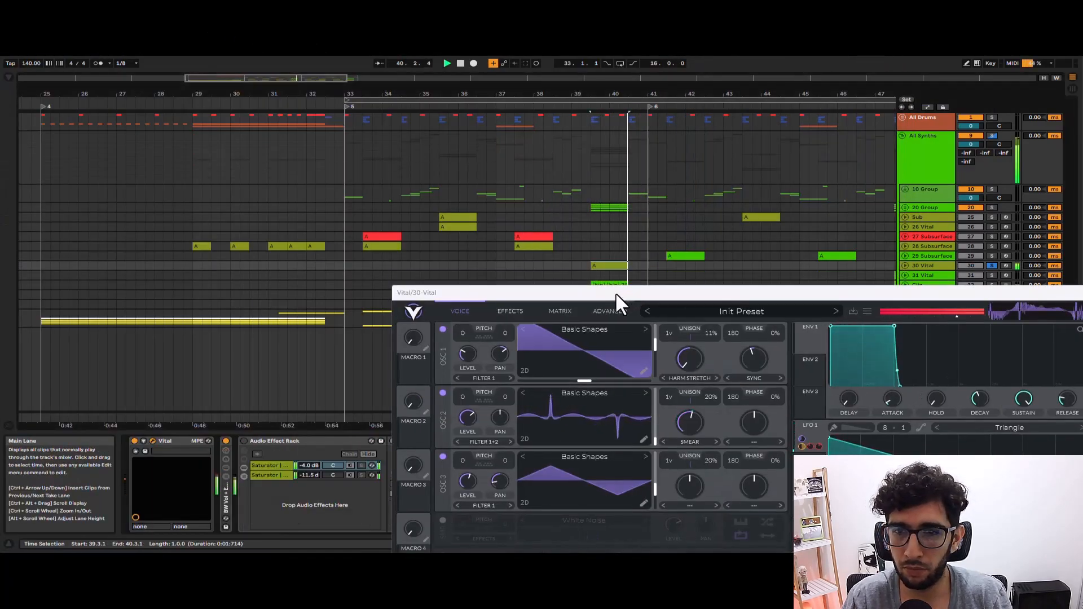
{"action": "key", "text": "space"}
Show the effects of 30 Vital and move the inactive Filter behind the Eq in the effect order.
{"action": "left_click_drag", "start_coordinate": [613, 293], "coordinate": [538, 241]}
{"action": "left_click_drag", "start_coordinate": [446, 187], "coordinate": [312, 66]}
{"action": "left_click", "coordinate": [264, 83]}
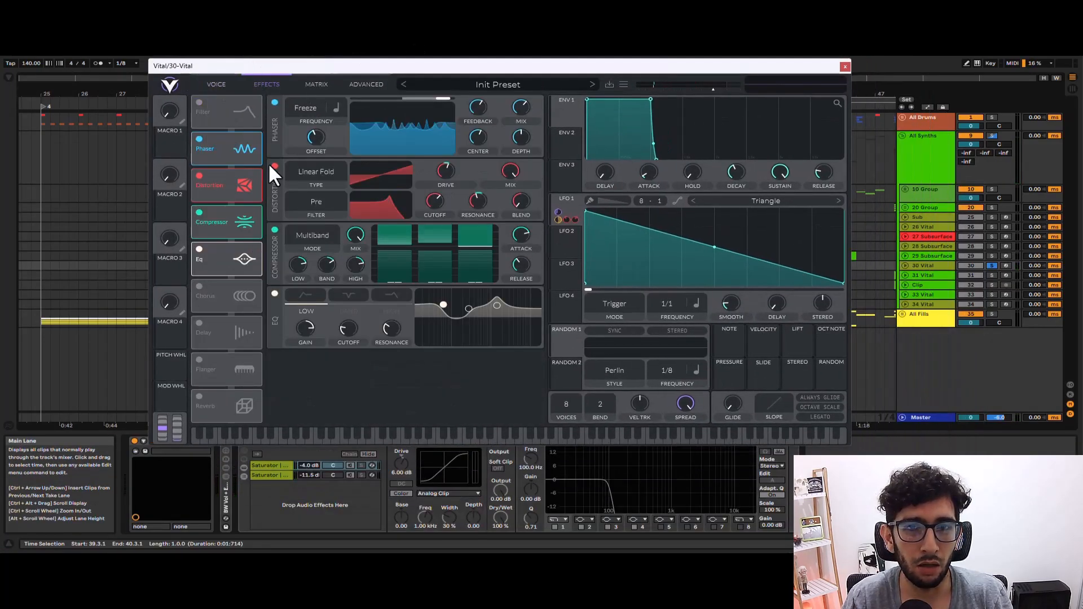
{"action": "left_click_drag", "start_coordinate": [229, 94], "coordinate": [224, 208]}
Review the oscillators and the LFO 1 modulation matrix of 30 Vital with playback, returning to its effects.
{"action": "left_click", "coordinate": [215, 84]}
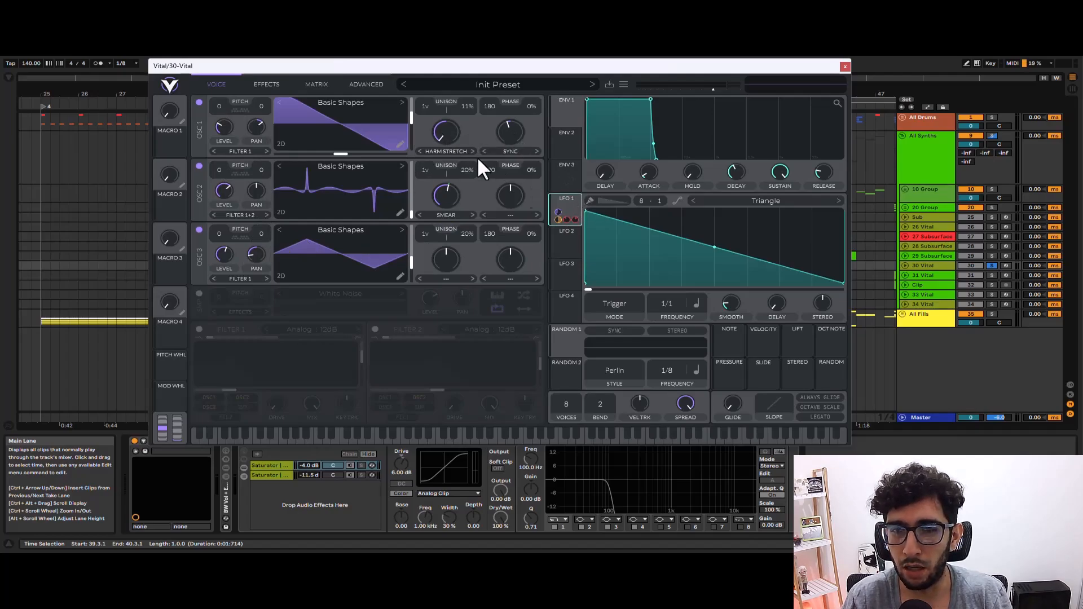
{"action": "left_click", "coordinate": [337, 75]}
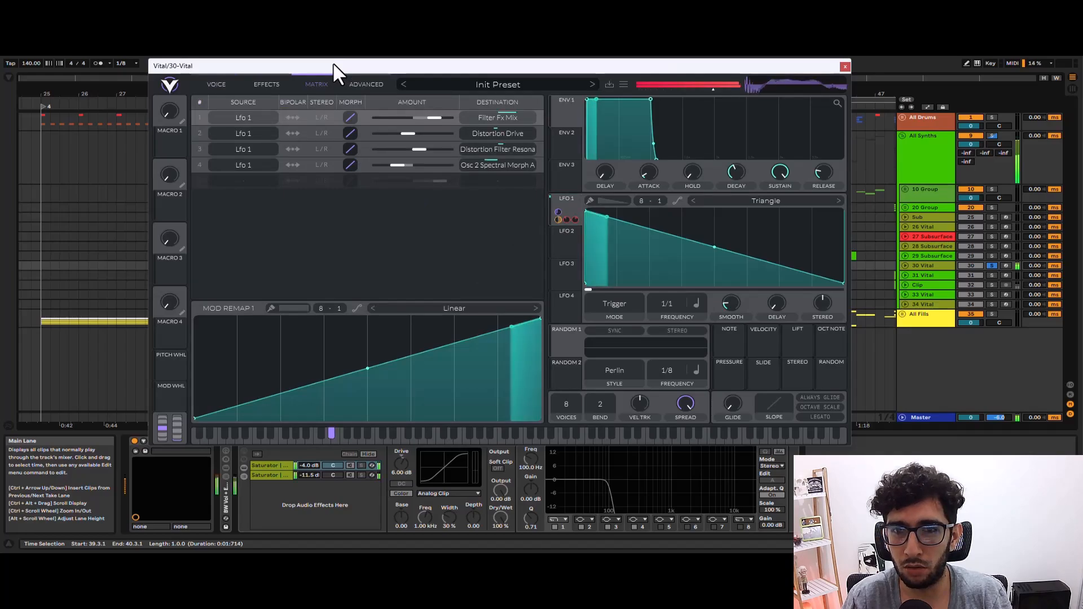
{"action": "left_click", "coordinate": [266, 73]}
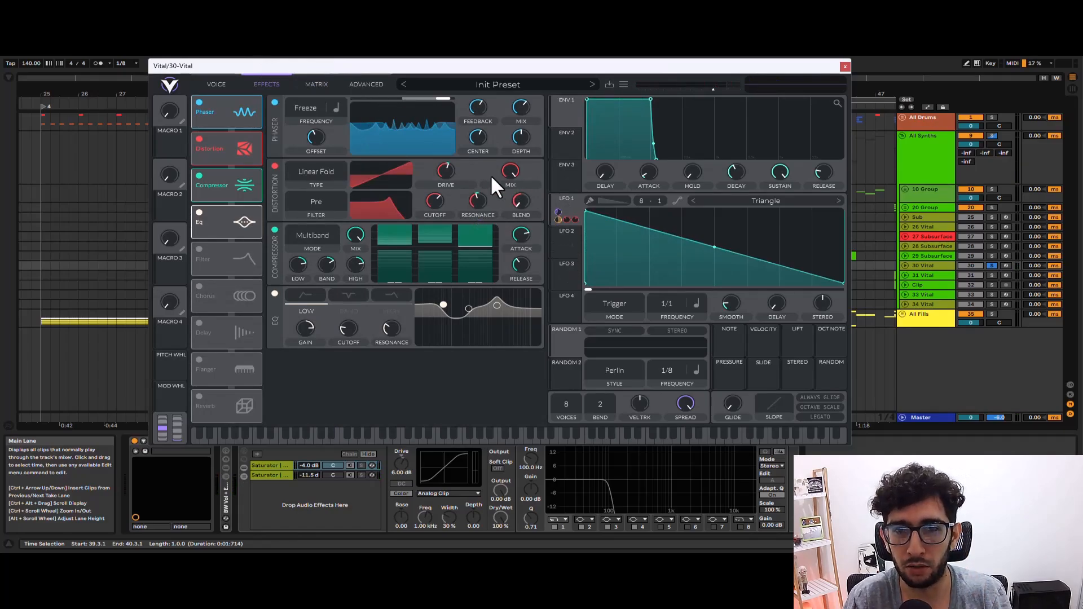
Play the 30 Vital patch and examine its oscillators and the LFO 1 modulation assignments.
{"action": "key", "text": "space"}
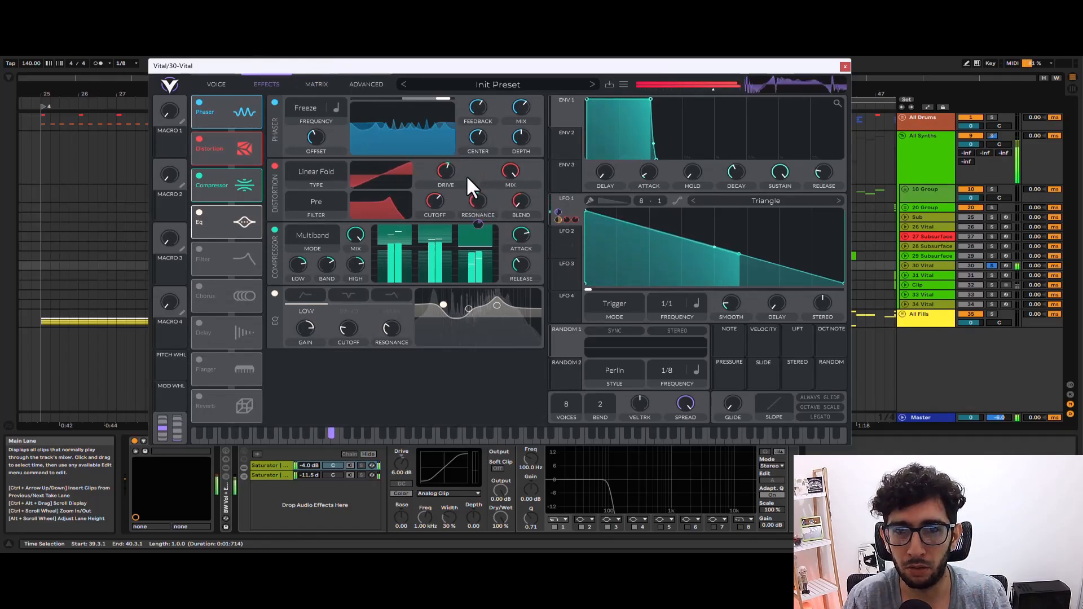
{"action": "left_click", "coordinate": [216, 84]}
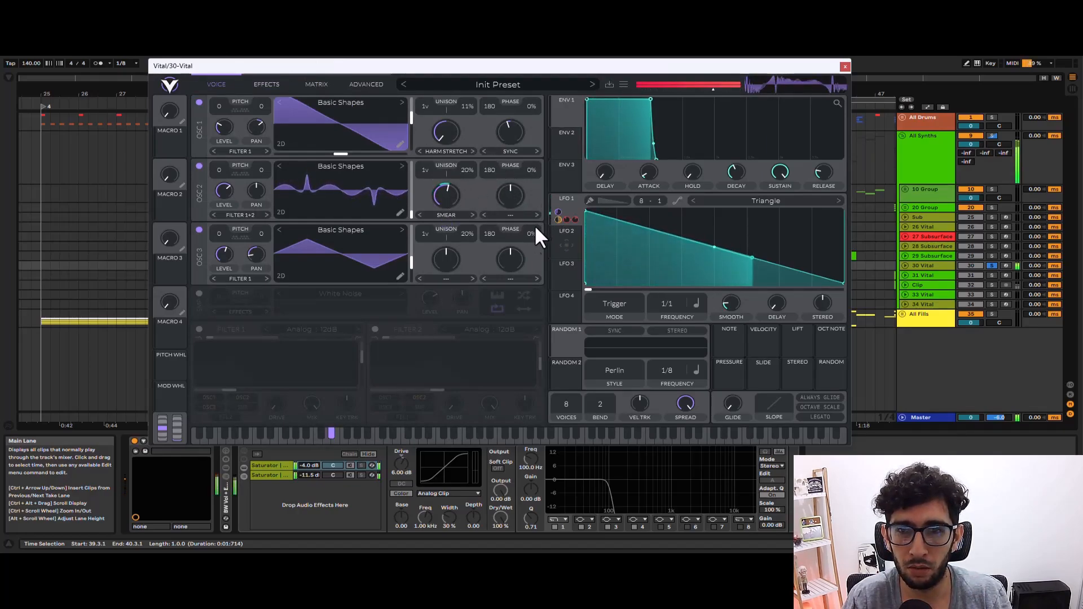
{"action": "right_click", "coordinate": [567, 195]}
{"action": "left_click", "coordinate": [568, 192]}
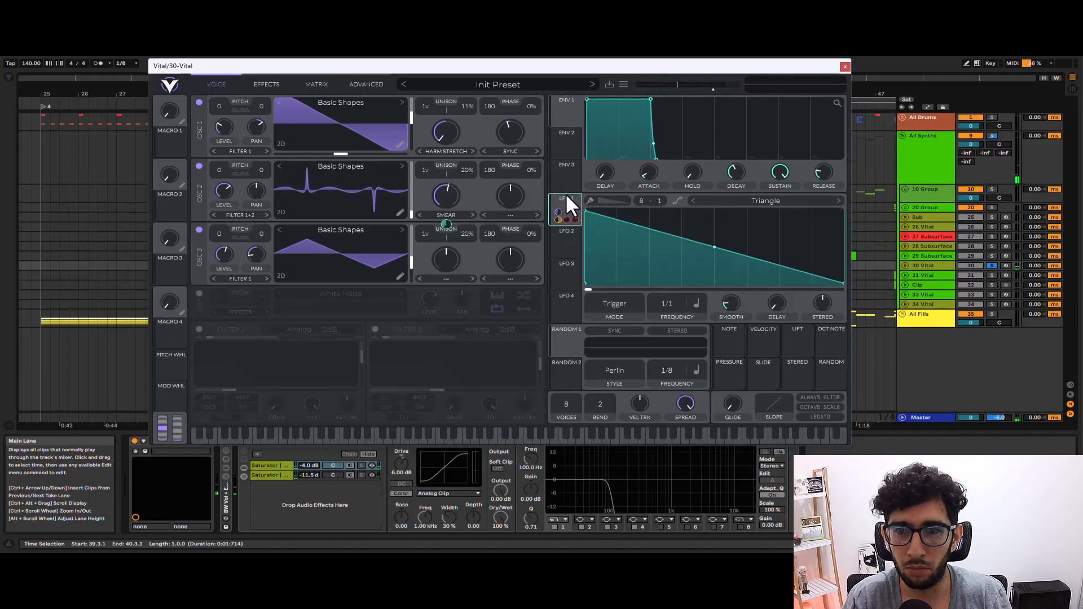
{"action": "right_click", "coordinate": [559, 198]}
{"action": "left_click", "coordinate": [570, 223]}
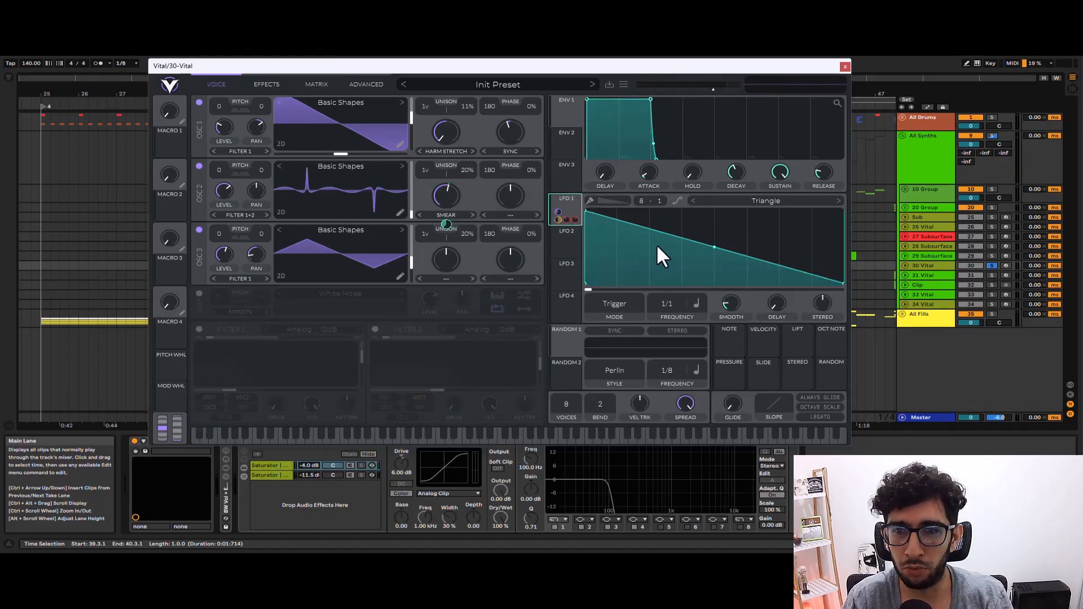
{"action": "key", "text": "space"}
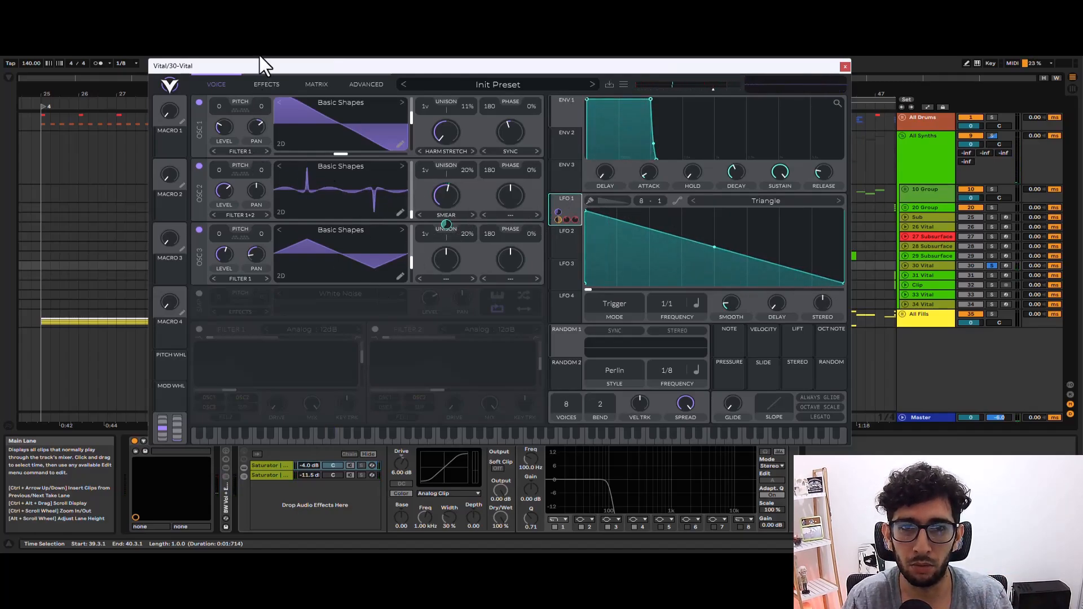
Switch off the Eq, Compressor and Distortion effects and oscillators 3 and 2 of 30 Vital.
{"action": "left_click", "coordinate": [266, 84]}
{"action": "left_click", "coordinate": [199, 213]}
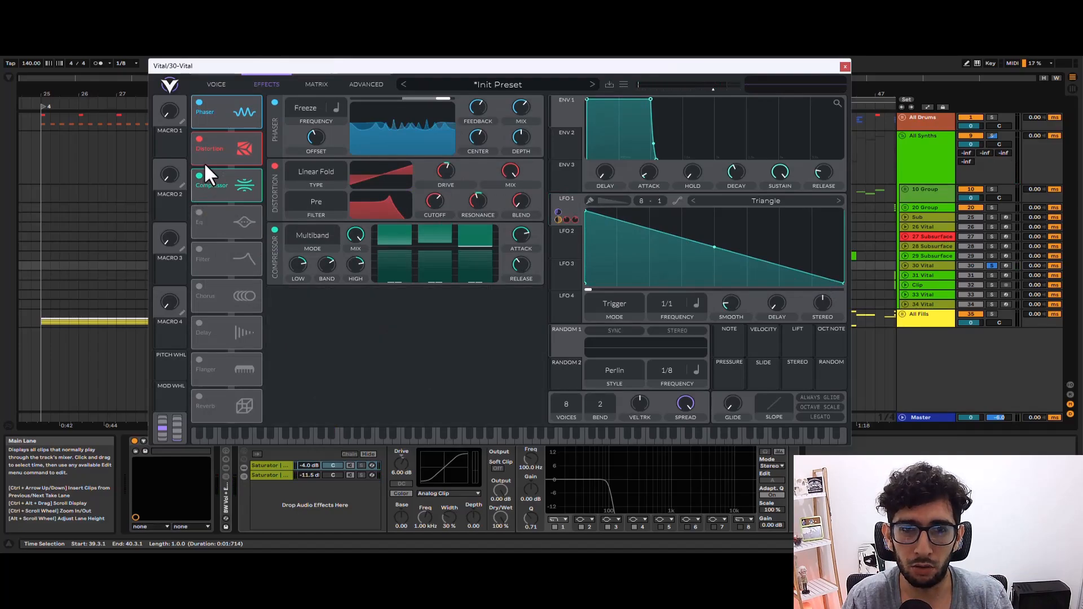
{"action": "left_click", "coordinate": [199, 175]}
{"action": "left_click", "coordinate": [199, 139]}
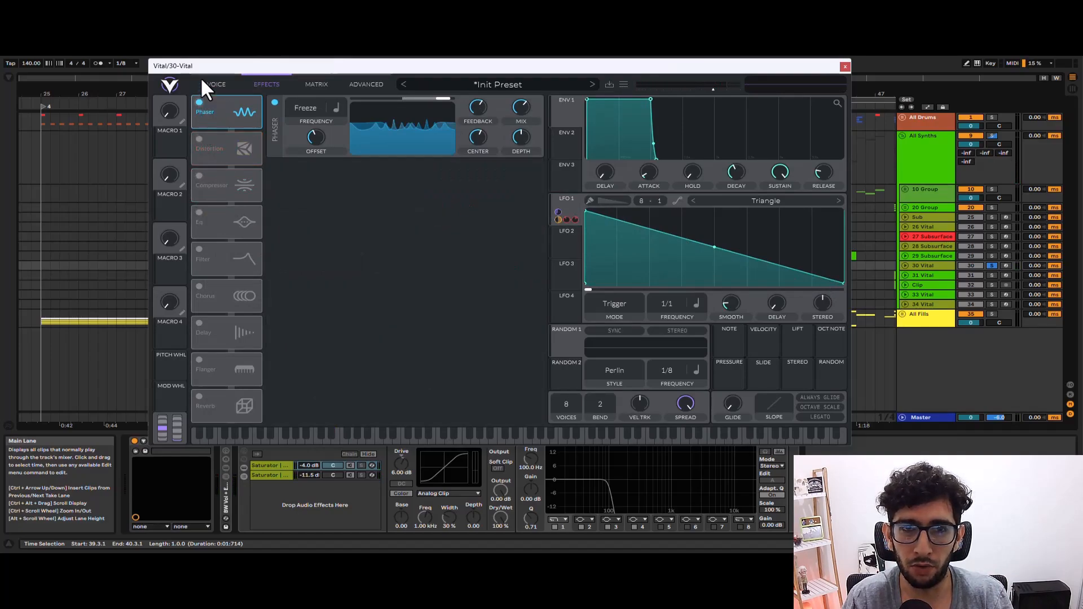
{"action": "left_click", "coordinate": [202, 77]}
{"action": "left_click", "coordinate": [199, 230]}
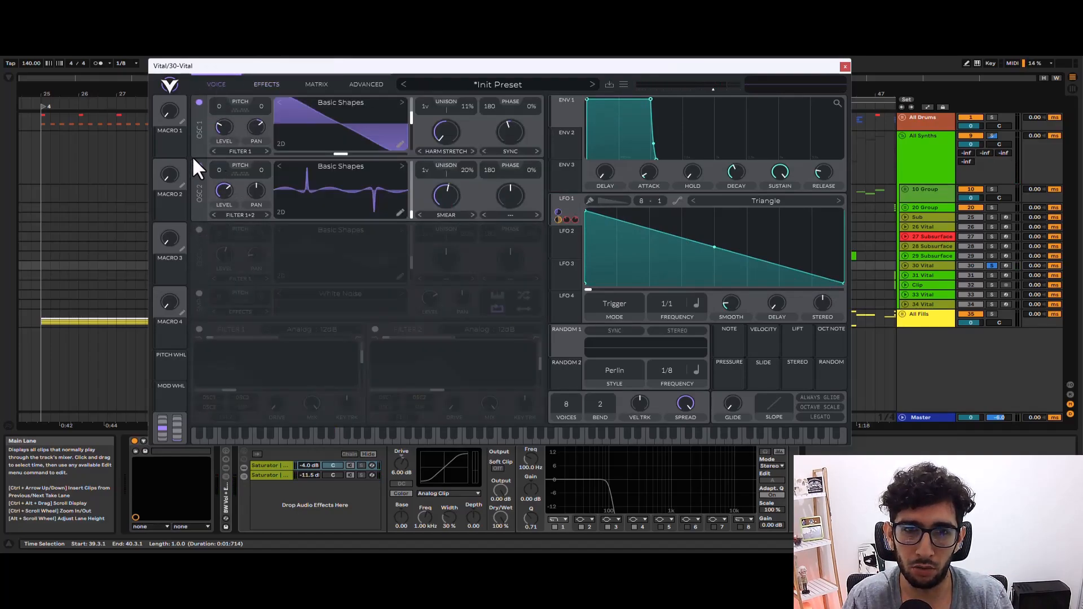
{"action": "left_click", "coordinate": [199, 166]}
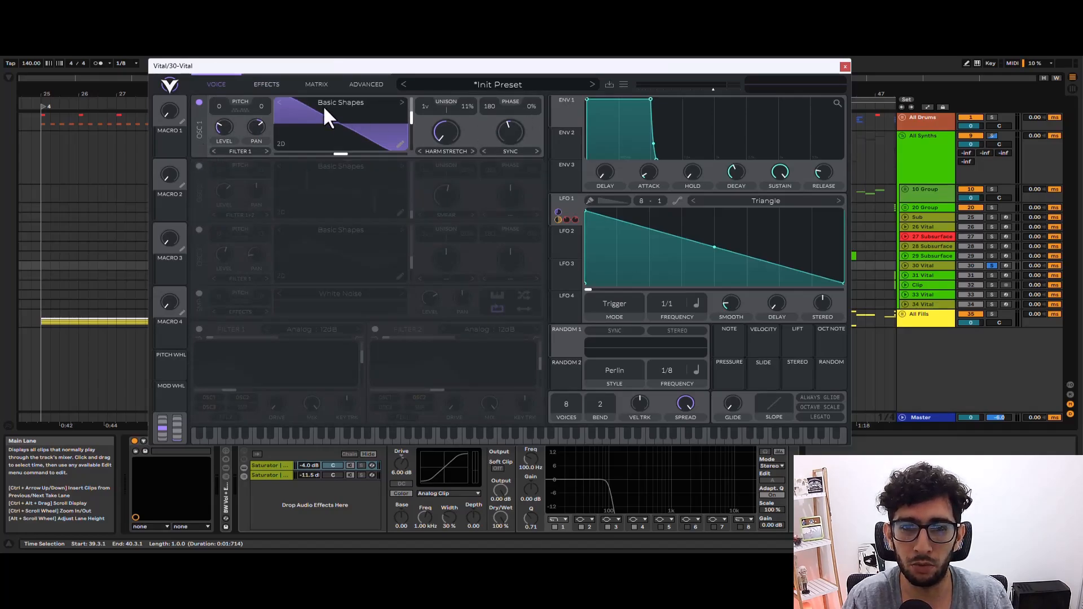
Play the stripped-down 30 Vital patch while switching oscillators 2 and 3 back on one at a time.
{"action": "key", "text": "space"}
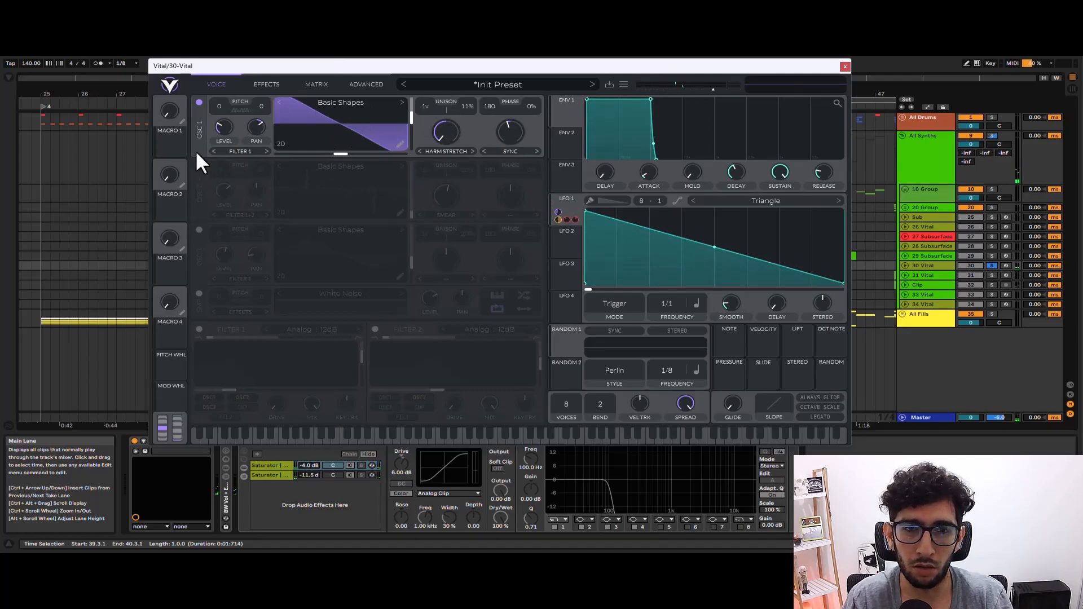
{"action": "left_click", "coordinate": [199, 166]}
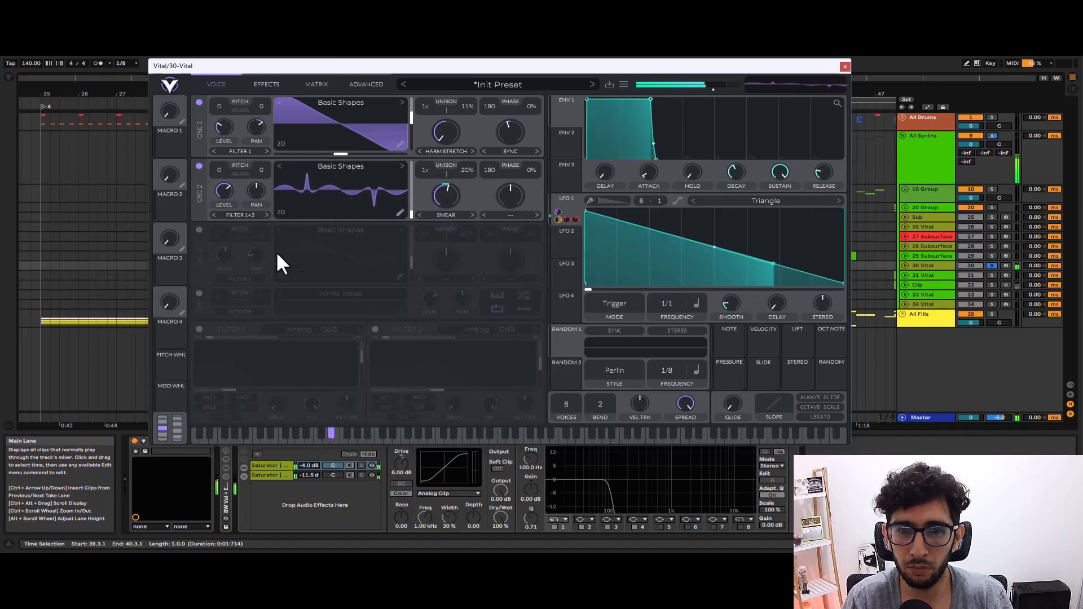
{"action": "left_click", "coordinate": [198, 229]}
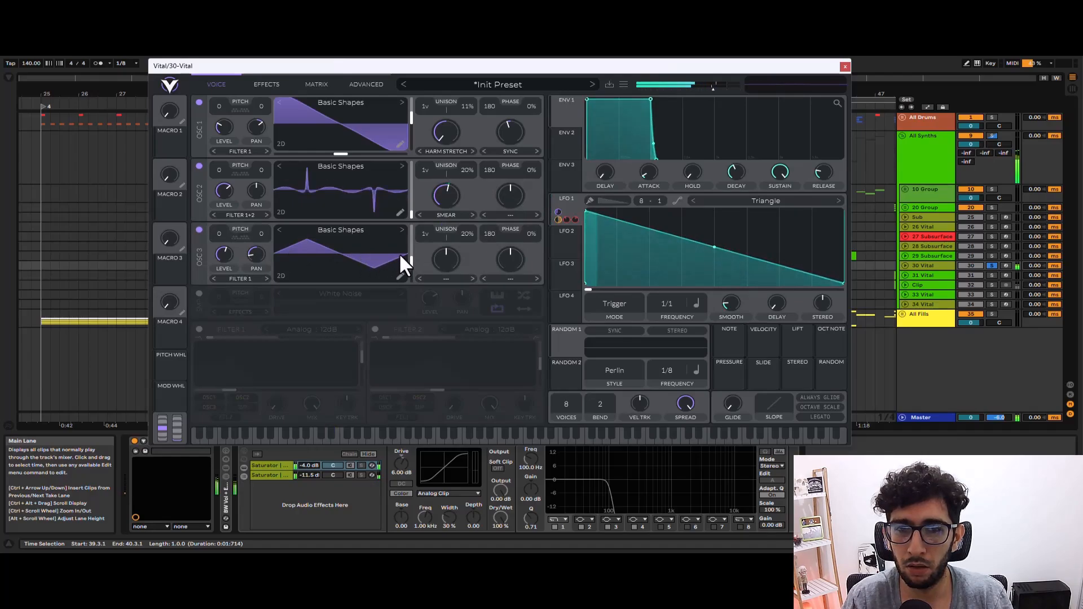
Audition the Phaser in the effects of 30 Vital, and re-enable Distortion, Compressor and Eq one by one.
{"action": "left_click", "coordinate": [262, 84]}
{"action": "left_click", "coordinate": [200, 102]}
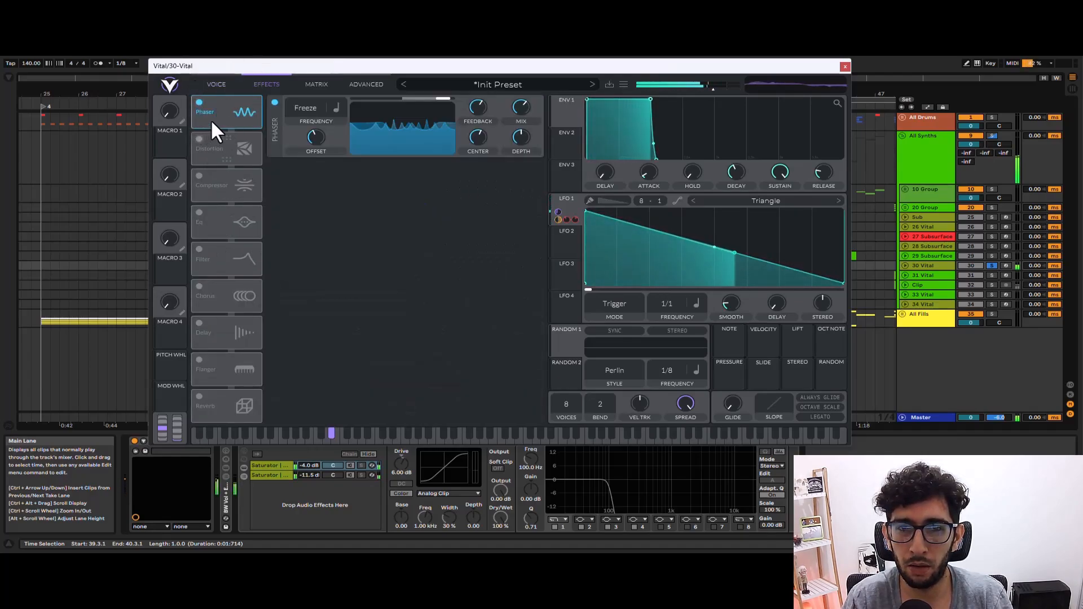
{"action": "left_click", "coordinate": [199, 139]}
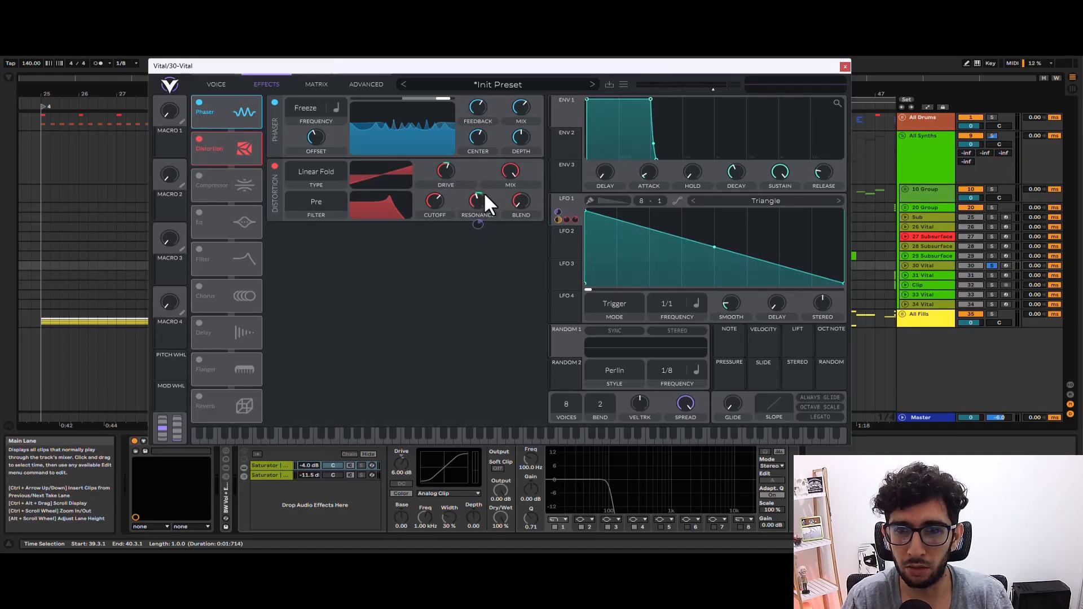
{"action": "left_click", "coordinate": [199, 173]}
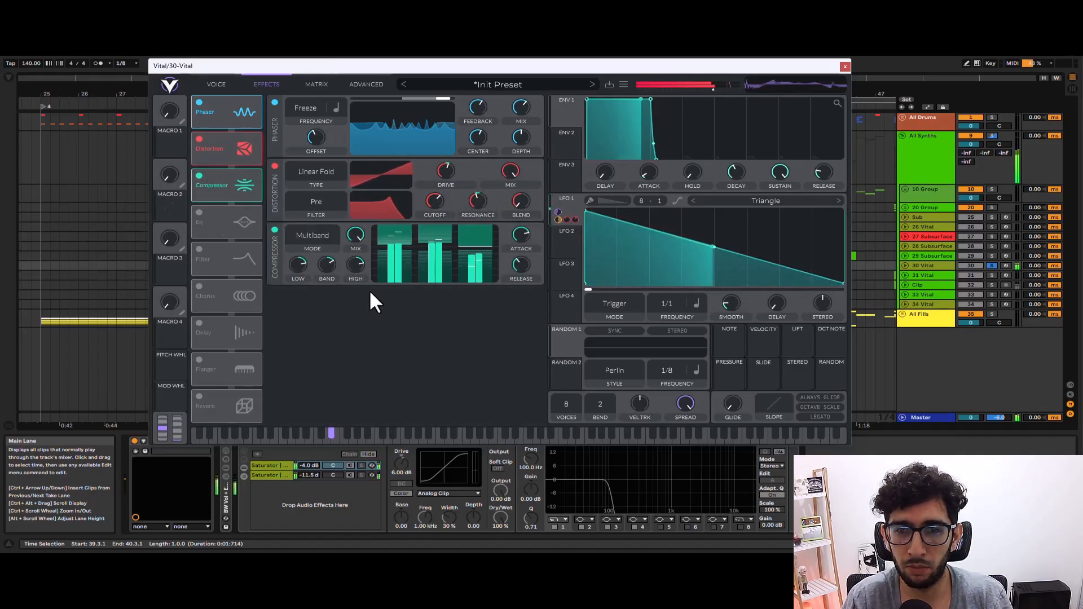
{"action": "left_click", "coordinate": [199, 212]}
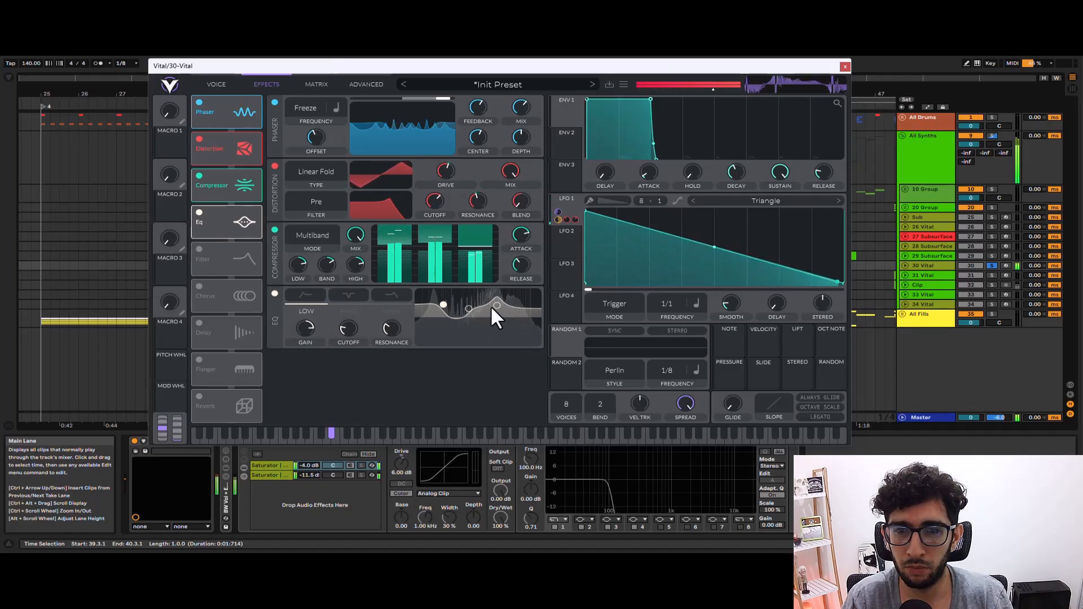
Close the 30 Vital plug-in window and activate the Audio Effect Rack on its track.
{"action": "left_click", "coordinate": [845, 66]}
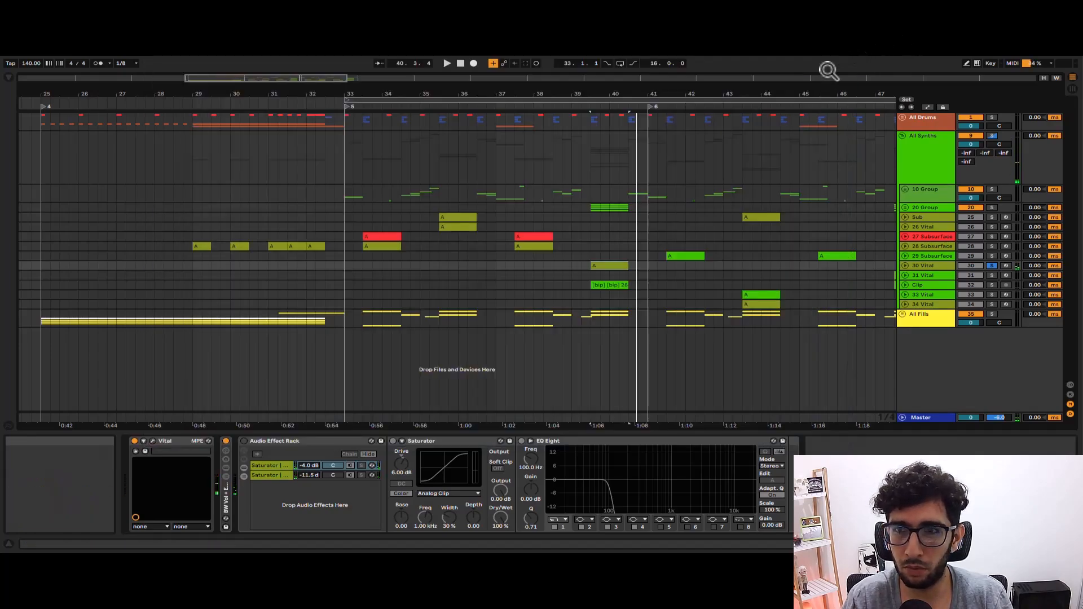
{"action": "left_click", "coordinate": [259, 454]}
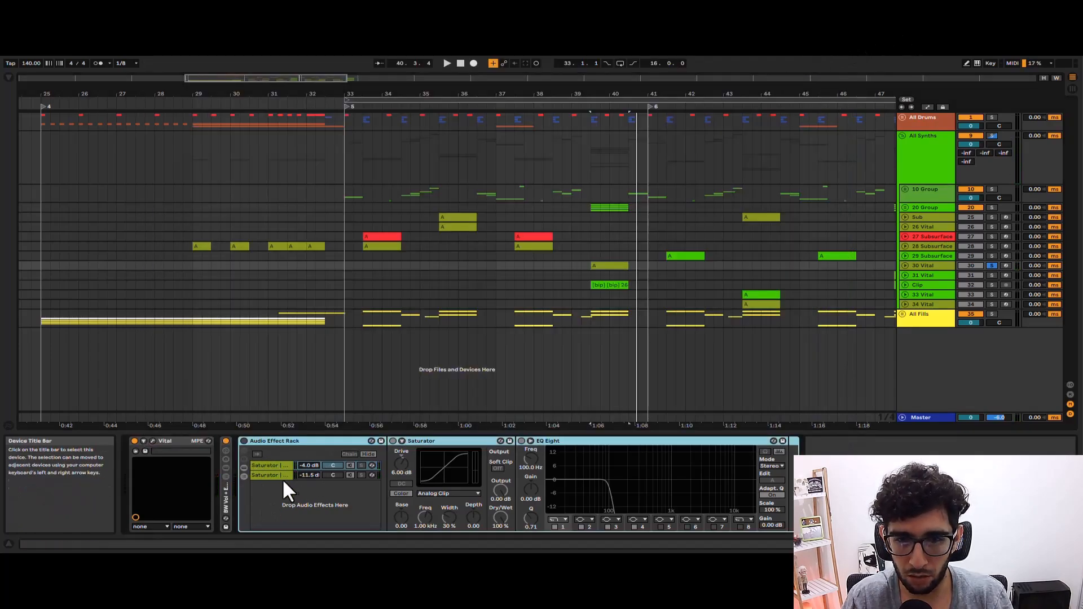
{"action": "left_click", "coordinate": [282, 479]}
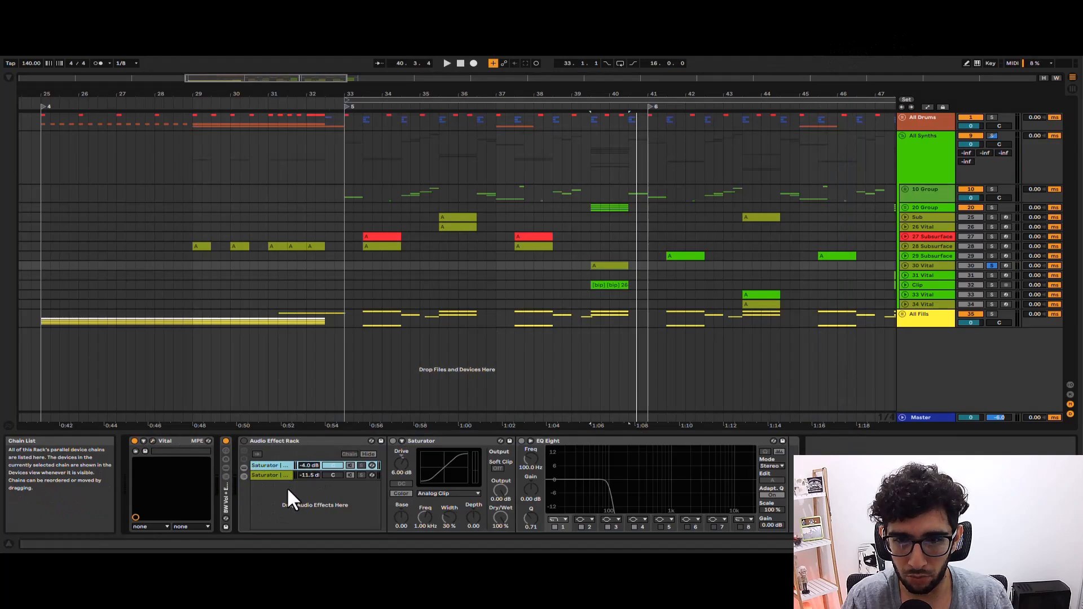
{"action": "left_click", "coordinate": [242, 450]}
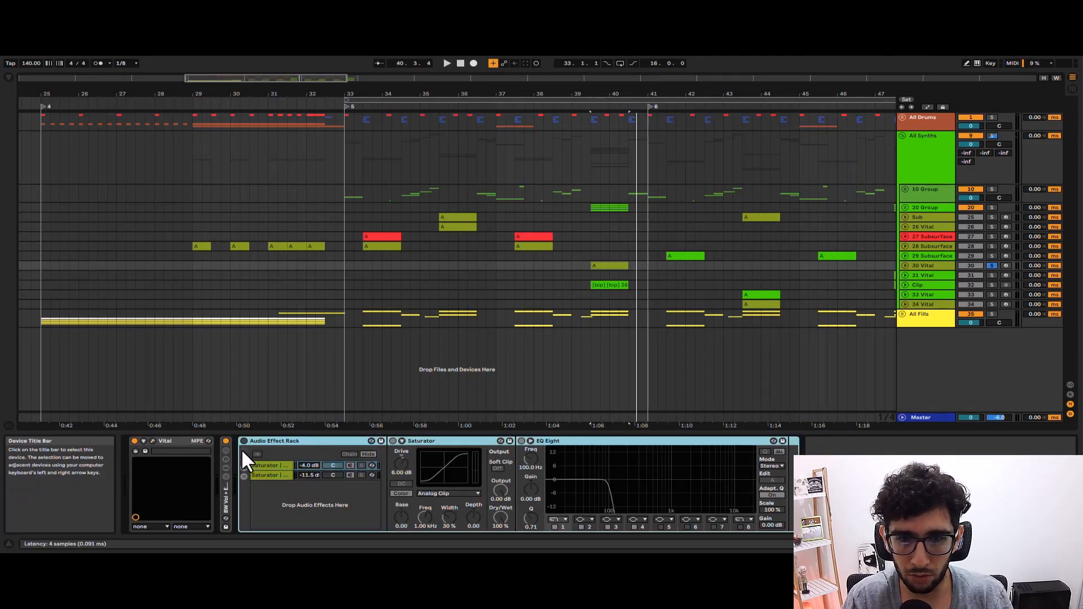
{"action": "left_click", "coordinate": [268, 480]}
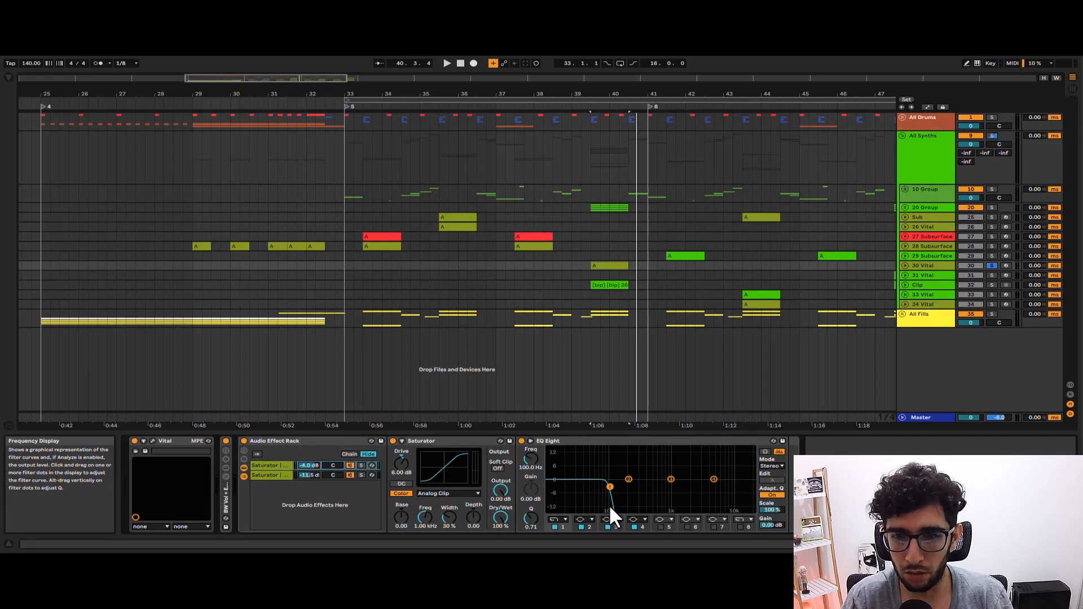
Solo the first and second Saturator chains in turn during playback, and select the second chain's low-cut EQ band.
{"action": "key", "text": "space"}
{"action": "key", "text": "space"}
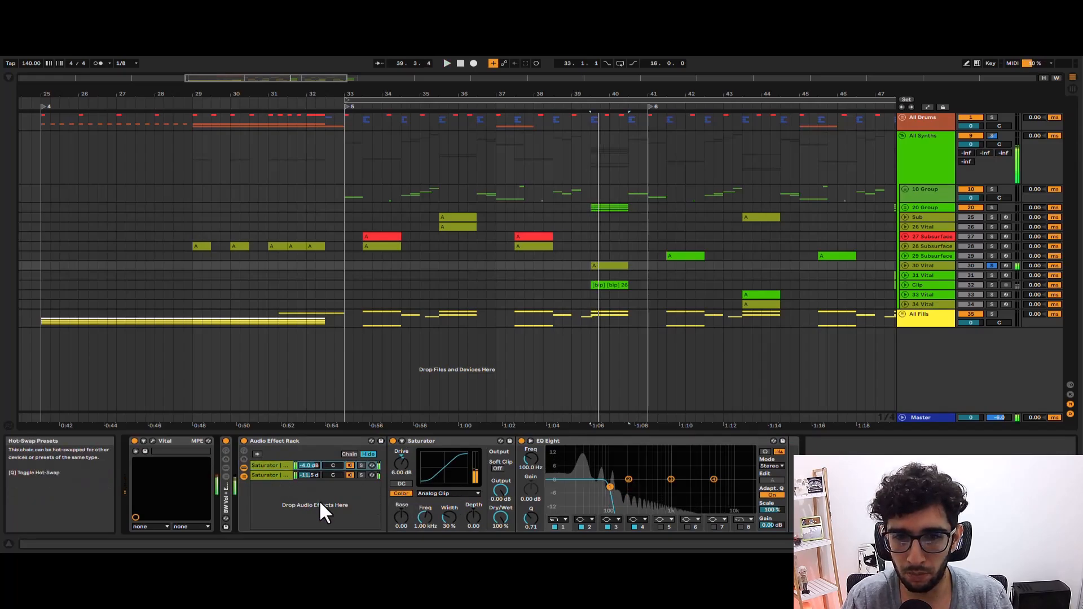
{"action": "left_click", "coordinate": [361, 475]}
{"action": "left_click", "coordinate": [361, 465]}
{"action": "key", "text": "space"}
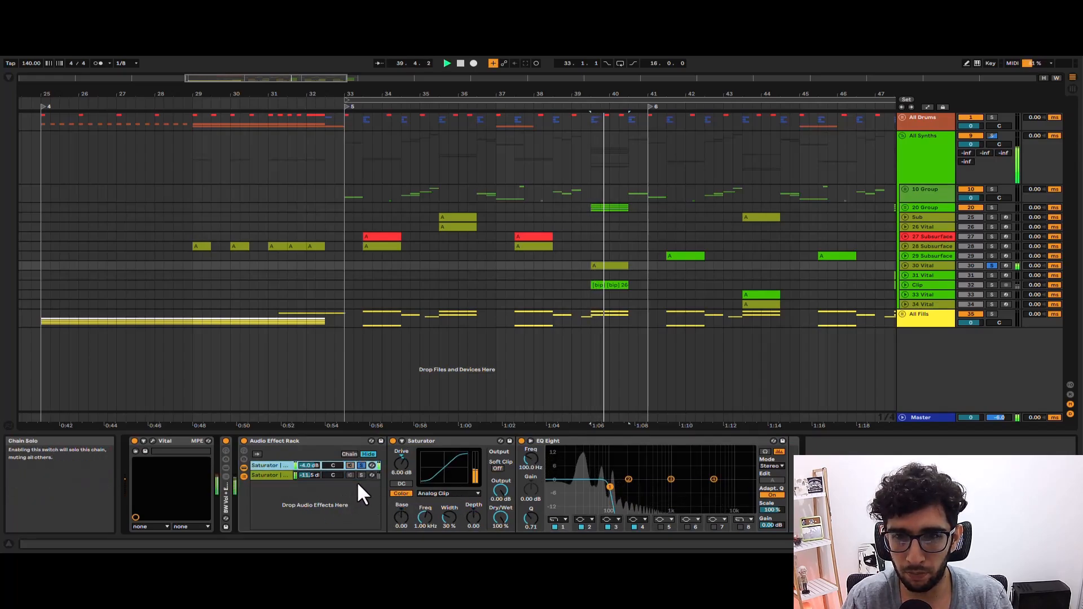
{"action": "left_click", "coordinate": [360, 475]}
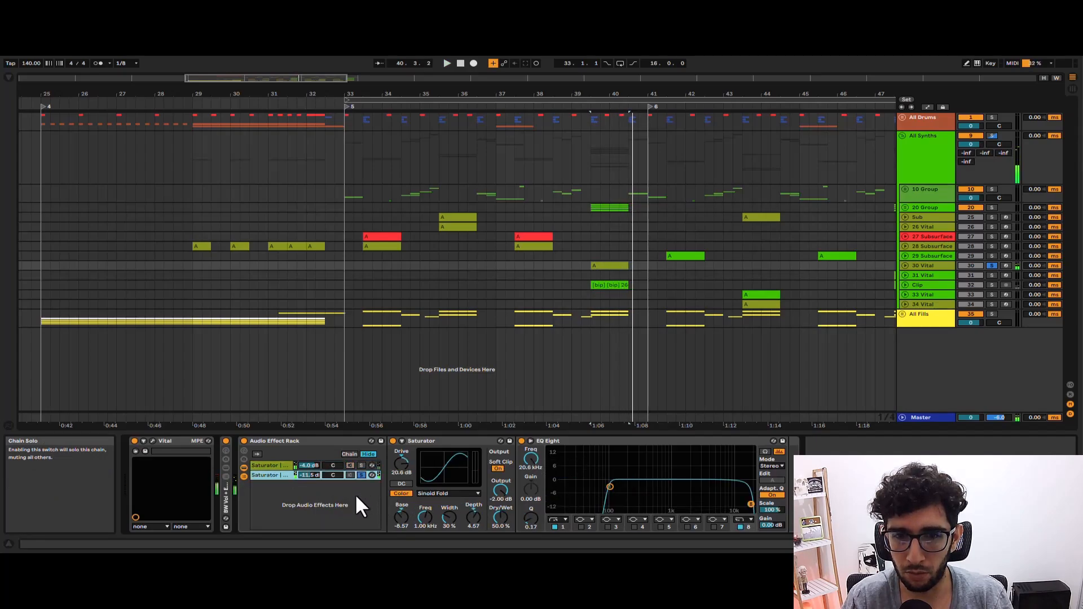
{"action": "left_click", "coordinate": [610, 502]}
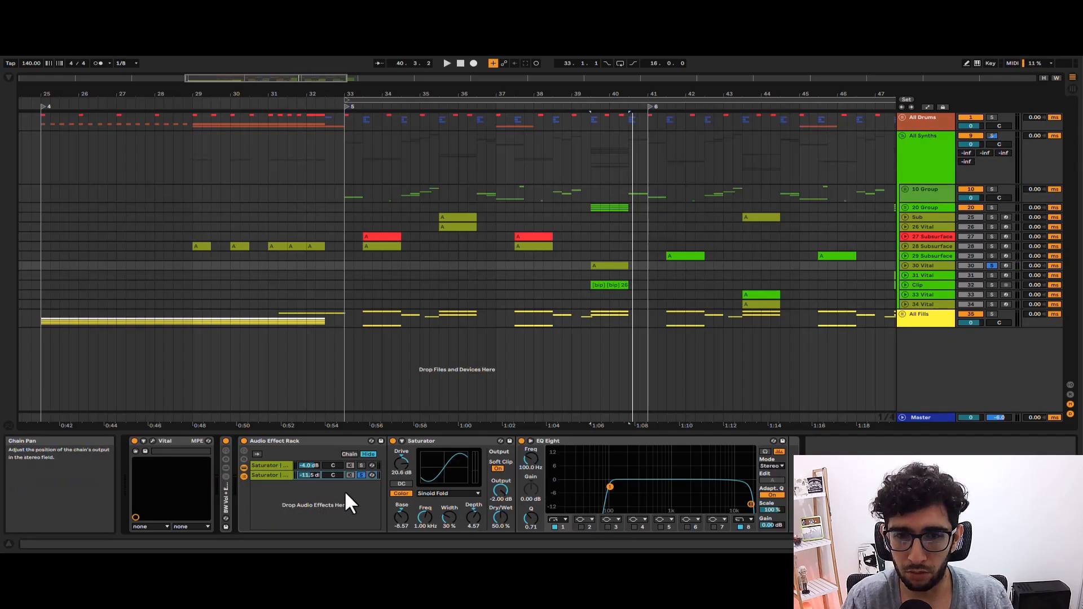
Play the second Saturator chain, unsolo it, and audition both chains together over bars 39.3 to 40.3.
{"action": "key", "text": "space"}
{"action": "left_click", "coordinate": [361, 476]}
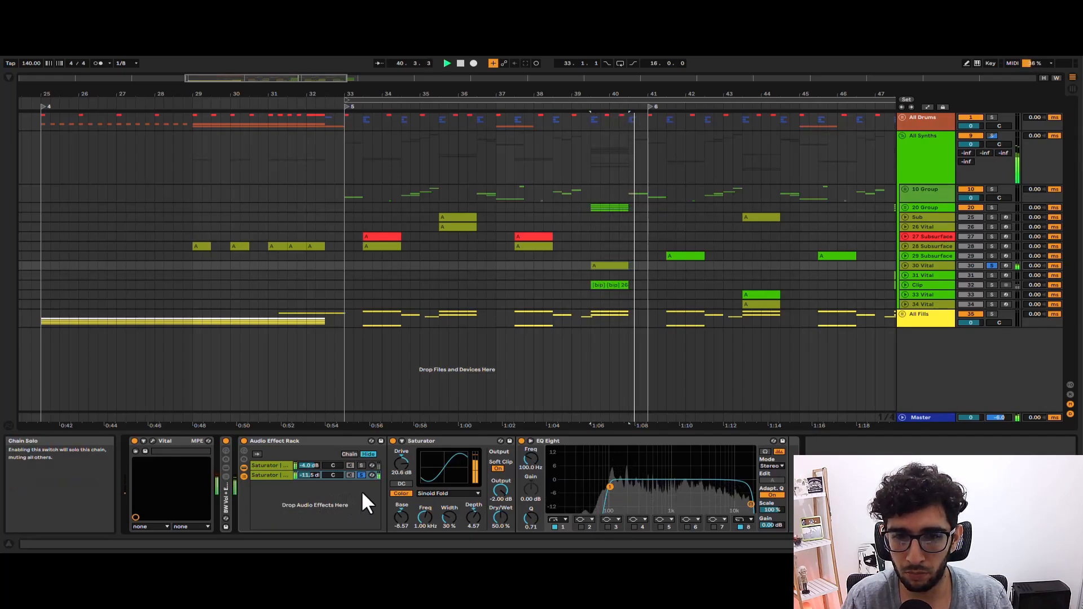
{"action": "key", "text": "space"}
{"action": "key", "text": "space"}
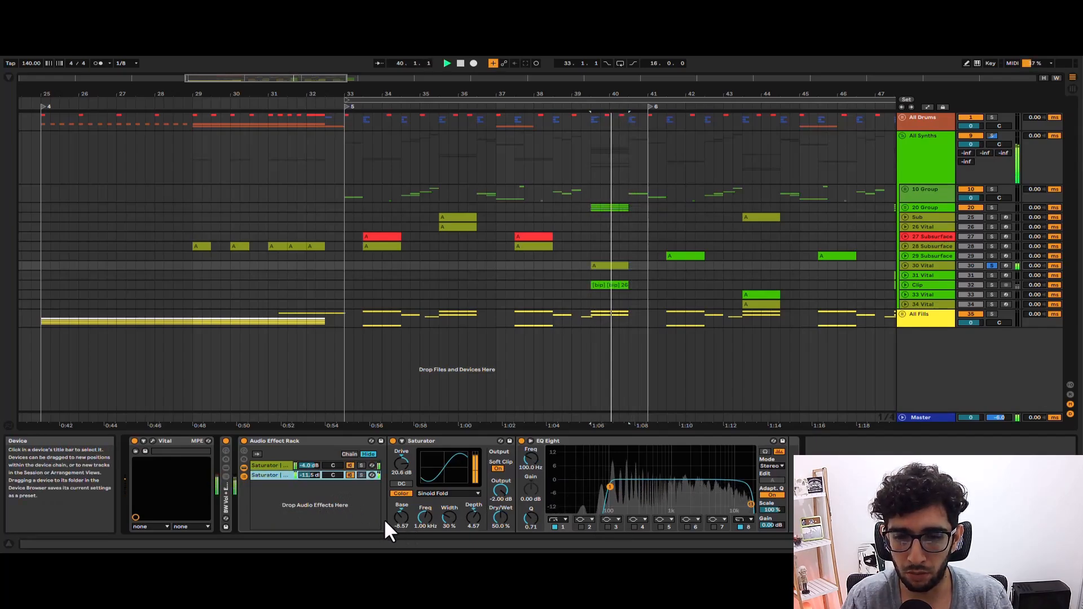
{"action": "key", "text": "space"}
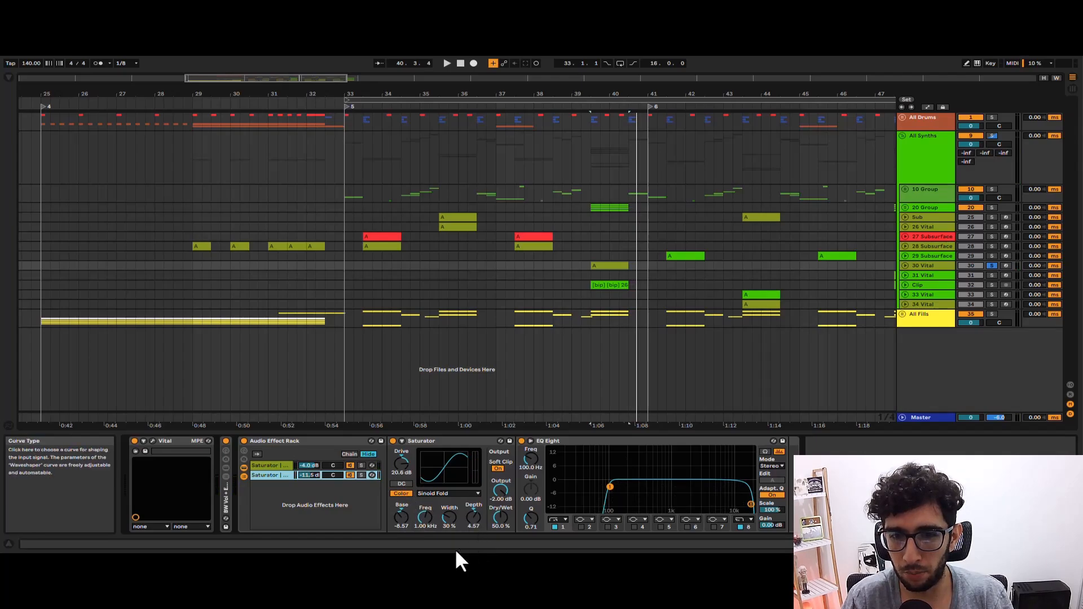
{"action": "left_click", "coordinate": [601, 225]}
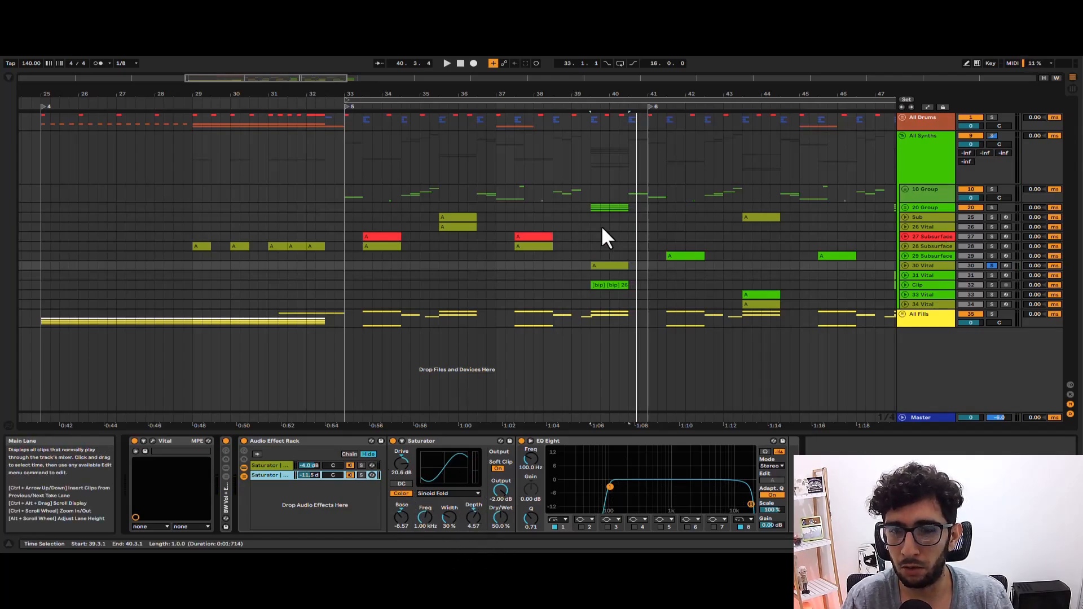
{"action": "key", "text": "space"}
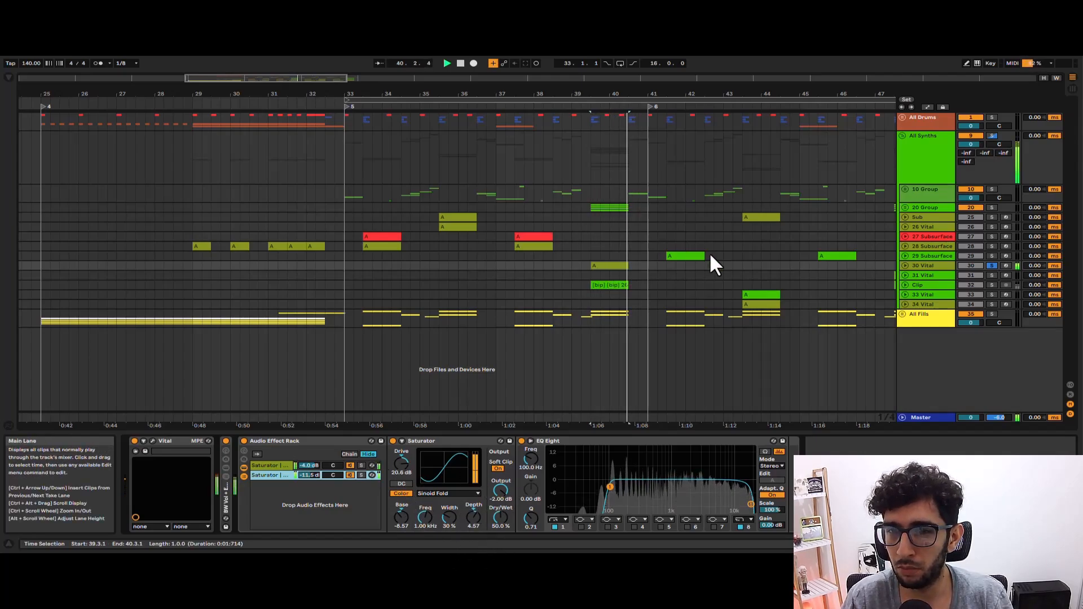
{"action": "key", "text": "space"}
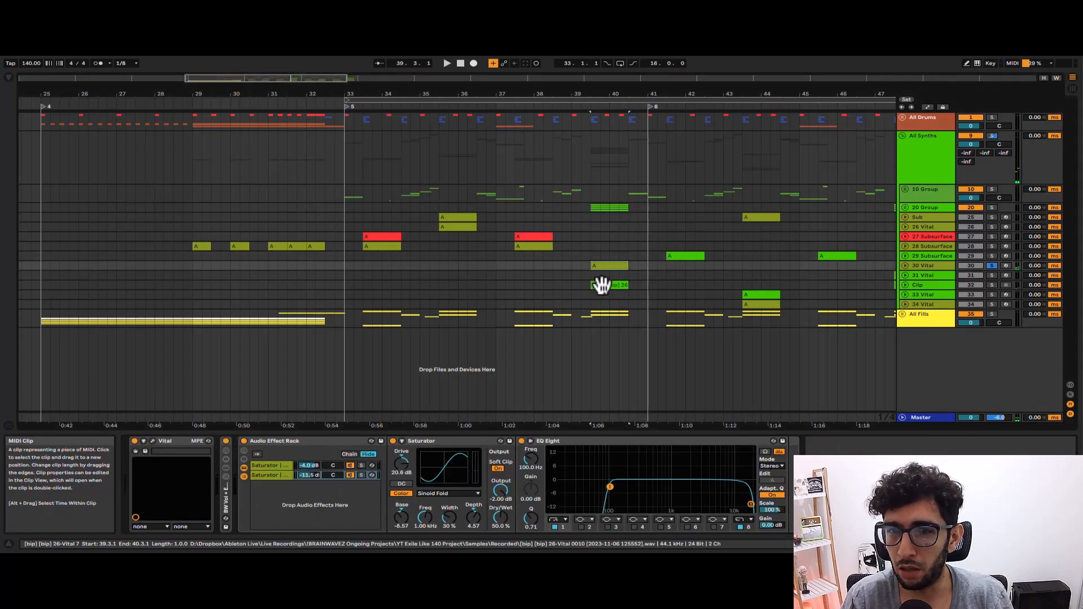
Unfold the Clip track, show its devices, and play it soloed in place of 30 Vital.
{"action": "left_click", "coordinate": [601, 284]}
{"action": "left_click", "coordinate": [904, 285]}
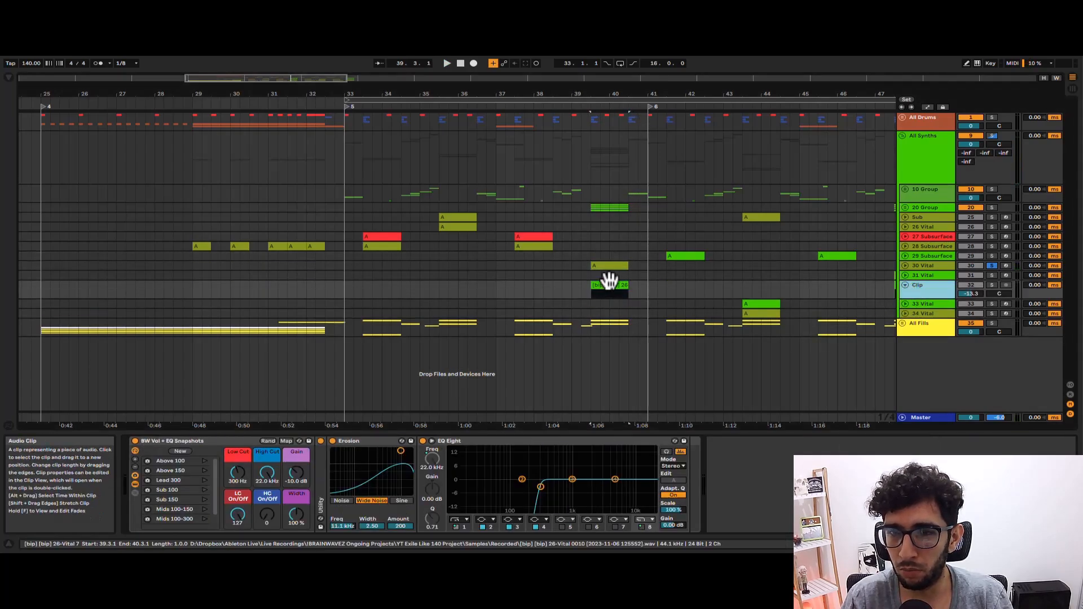
{"action": "left_click", "coordinate": [600, 264]}
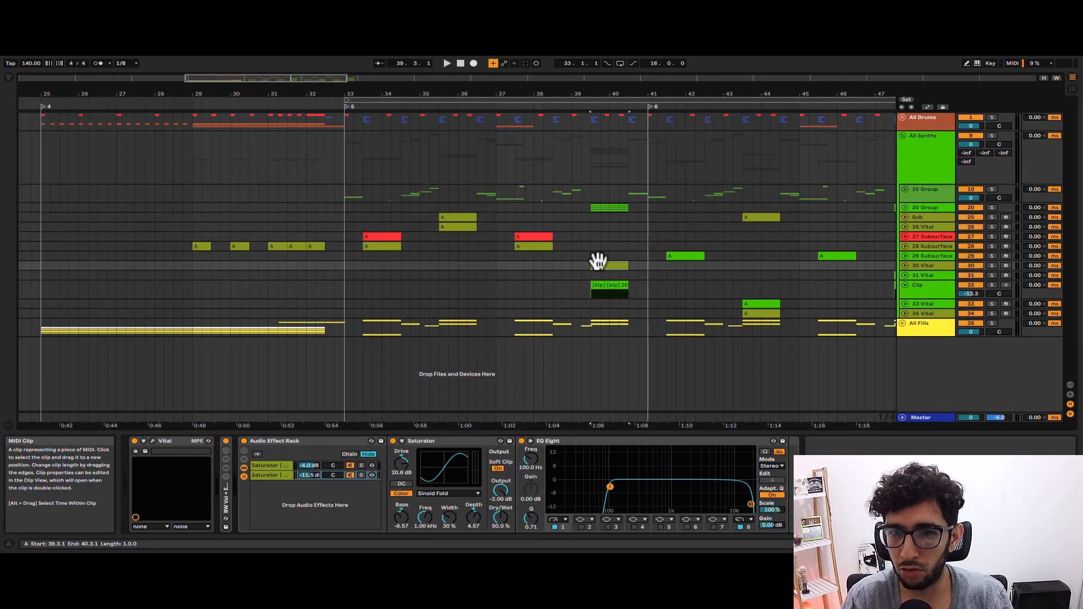
{"action": "left_click", "coordinate": [605, 284]}
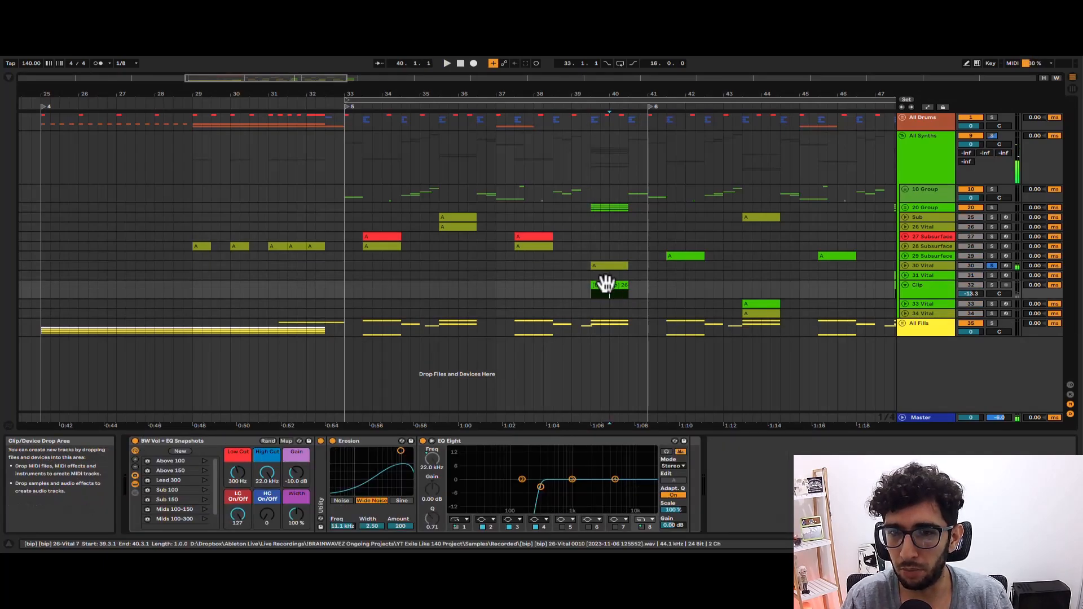
{"action": "key", "text": "space"}
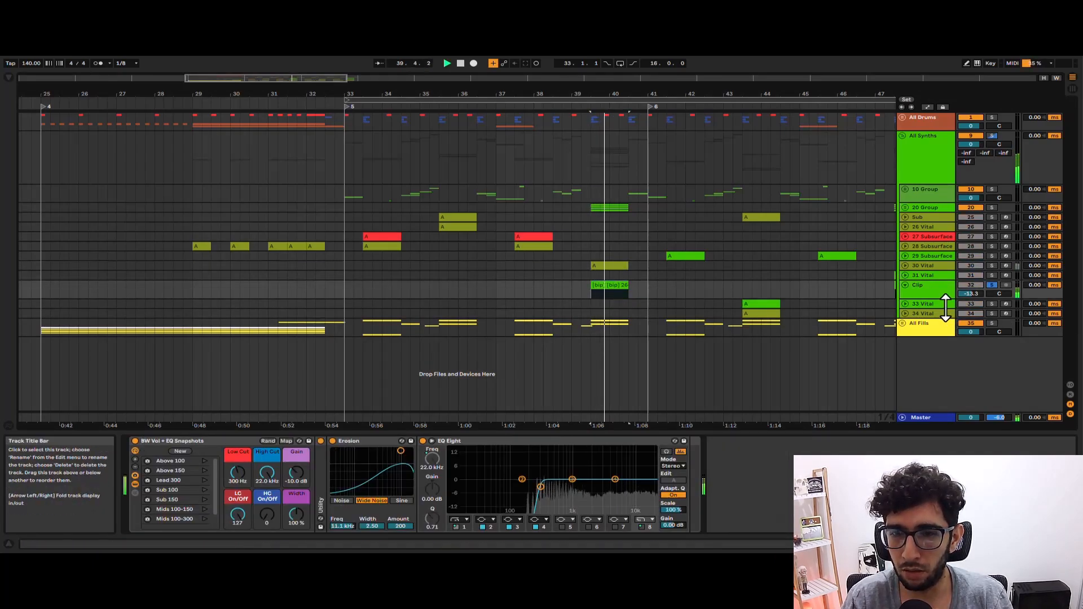
Compare the Clip track's sound with Erosion switched off and back on during playback, and stop.
{"action": "scroll", "coordinate": [643, 300], "scroll_direction": "up", "scroll_amount": 3, "text": "alt"}
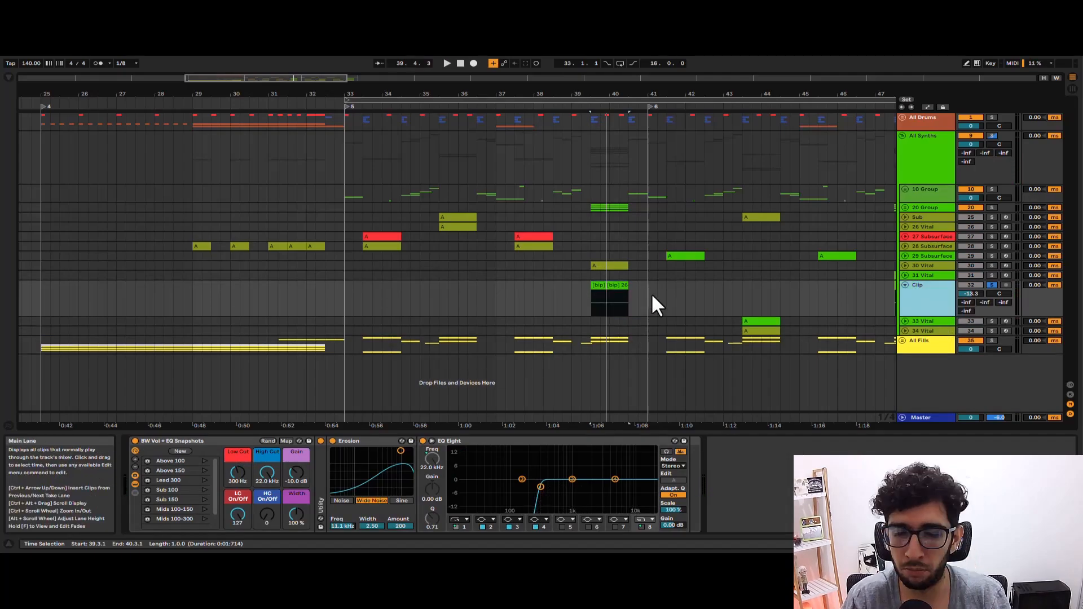
{"action": "scroll", "coordinate": [652, 305], "scroll_direction": "up", "scroll_amount": 4, "text": "ctrl"}
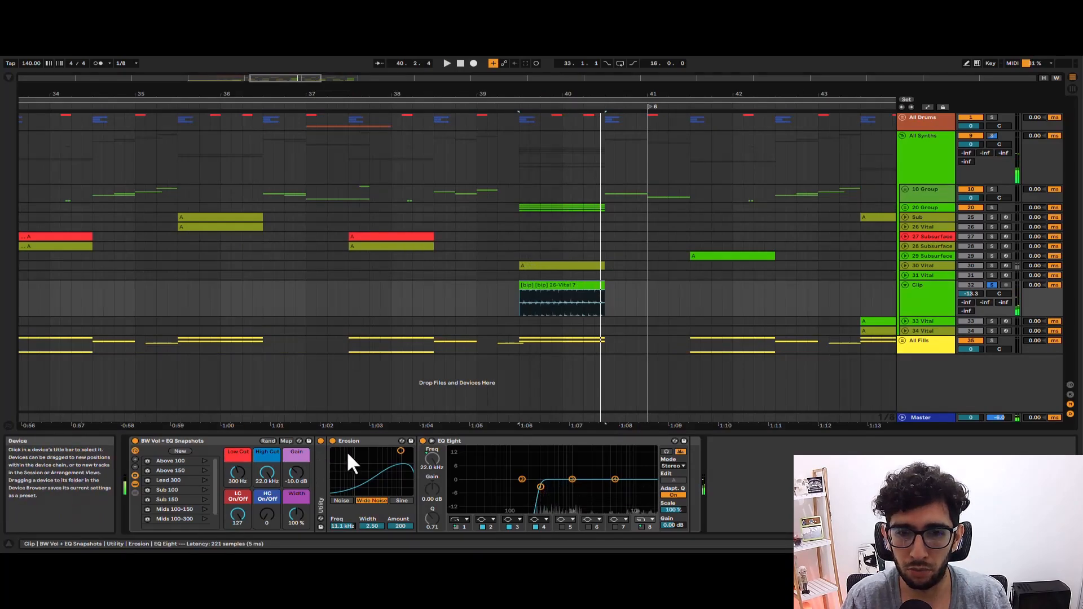
{"action": "left_click", "coordinate": [332, 442]}
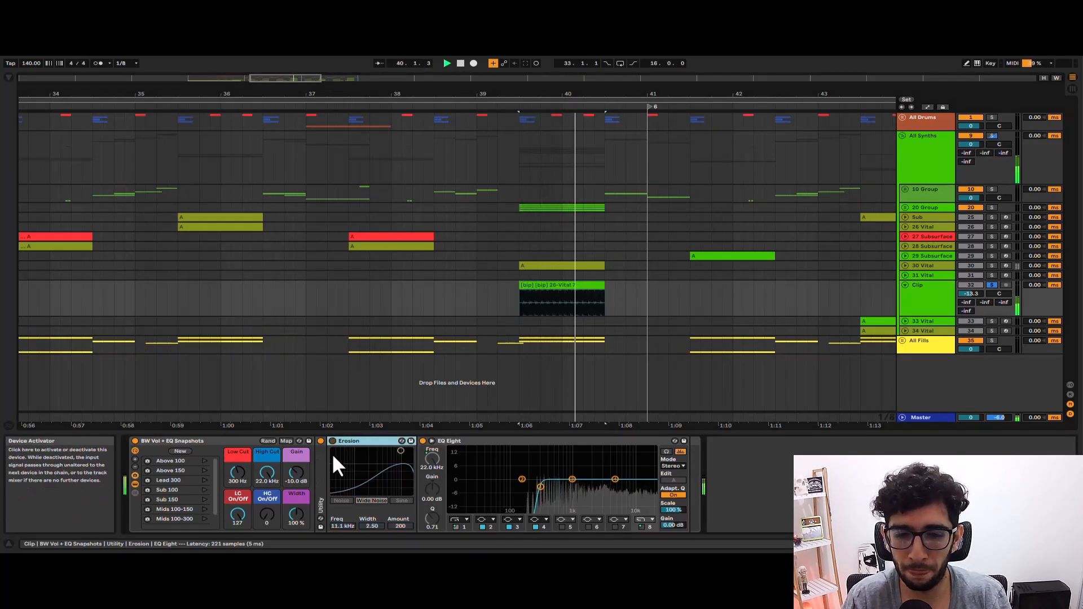
{"action": "left_click", "coordinate": [332, 442]}
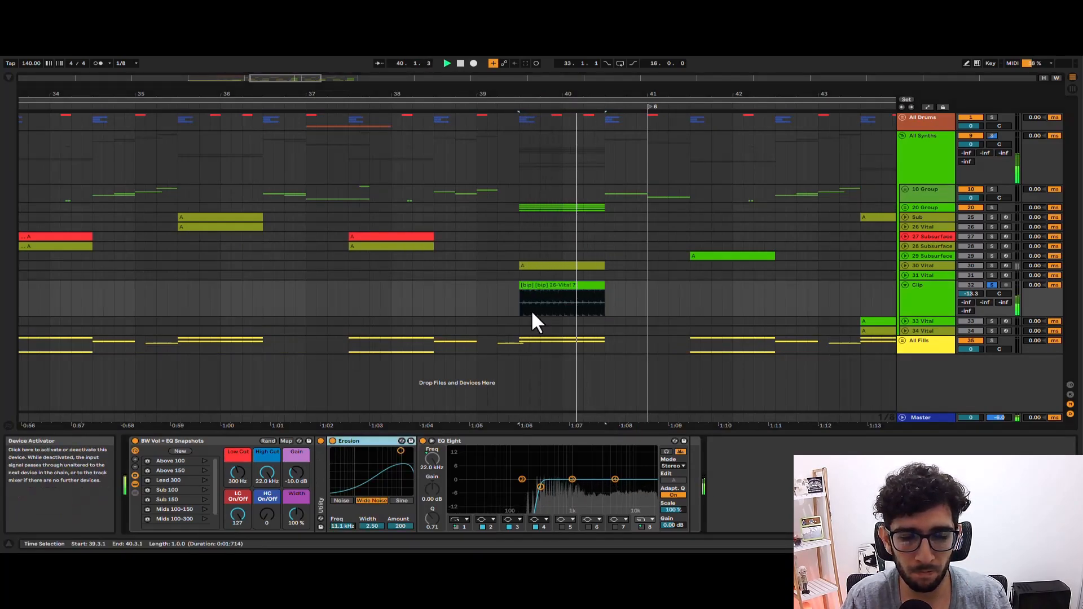
{"action": "key", "text": "space"}
Unfold 20 Group, solo it, and play all its layers together from 39.3.1.
{"action": "left_click", "coordinate": [905, 208]}
{"action": "left_click", "coordinate": [520, 234]}
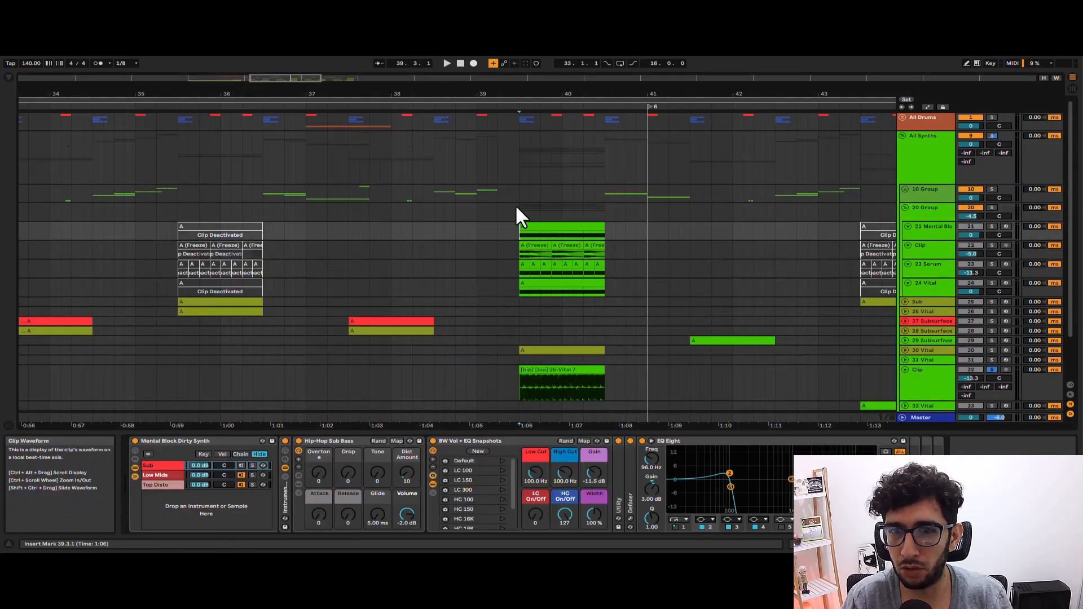
{"action": "left_click", "coordinate": [516, 208]}
{"action": "left_click", "coordinate": [937, 206]}
{"action": "key", "text": "s"}
{"action": "key", "text": "space"}
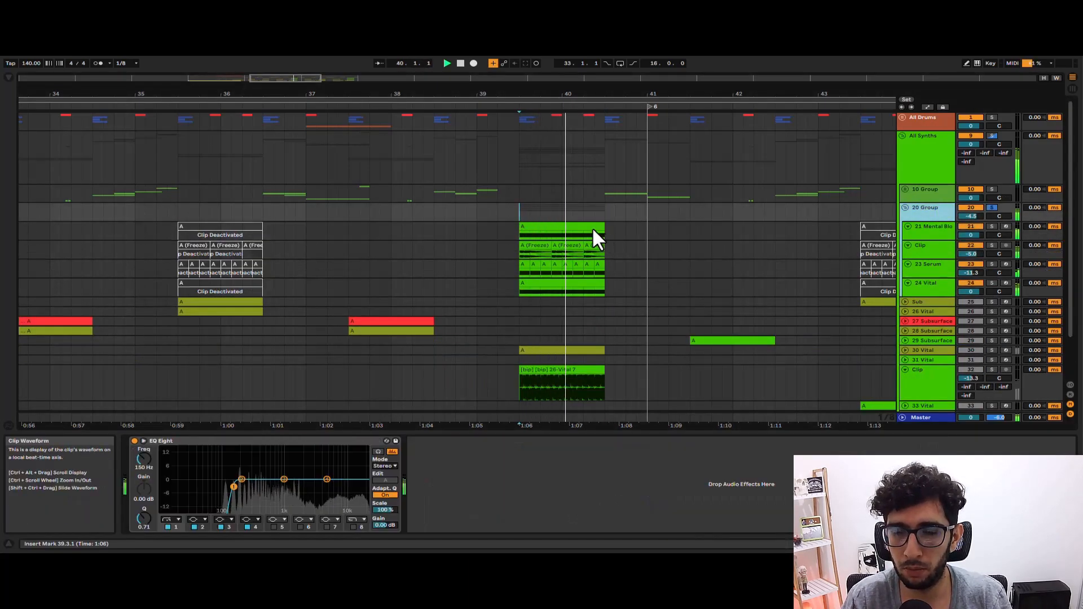
Audition the Mental Block, Clip, 23 Serum and 24 Vital layers of 20 Group soloed one after another, and stop.
{"action": "left_click", "coordinate": [551, 223]}
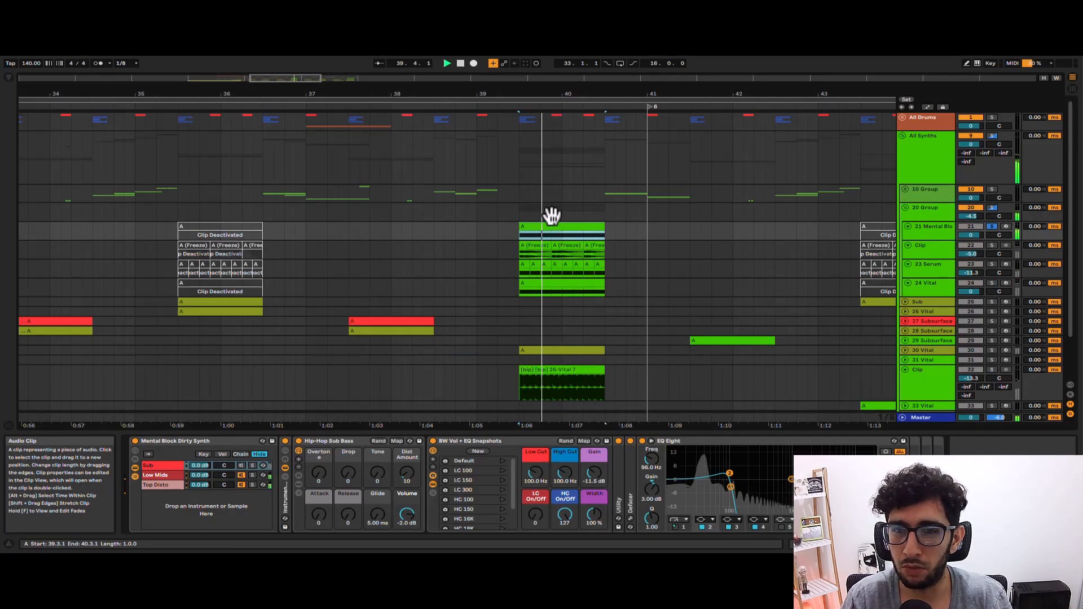
{"action": "left_click", "coordinate": [530, 244]}
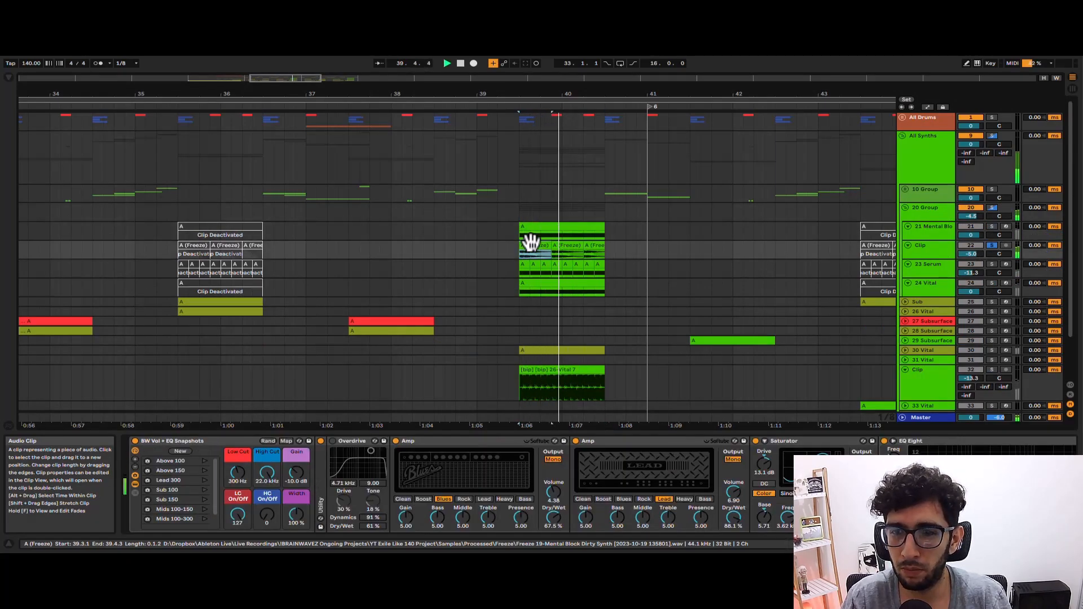
{"action": "left_click", "coordinate": [524, 261]}
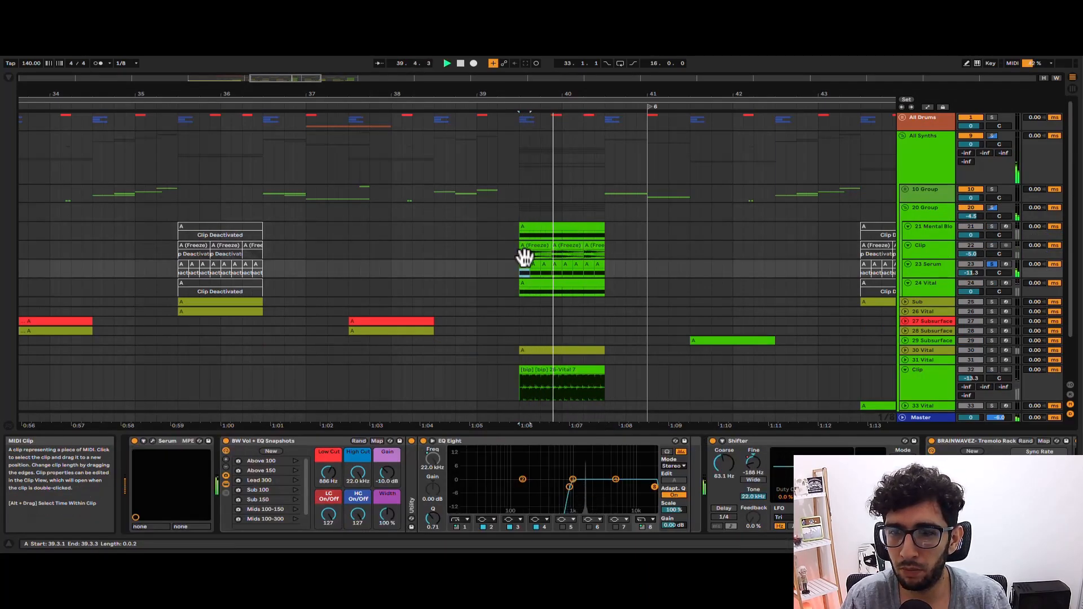
{"action": "left_click", "coordinate": [525, 281]}
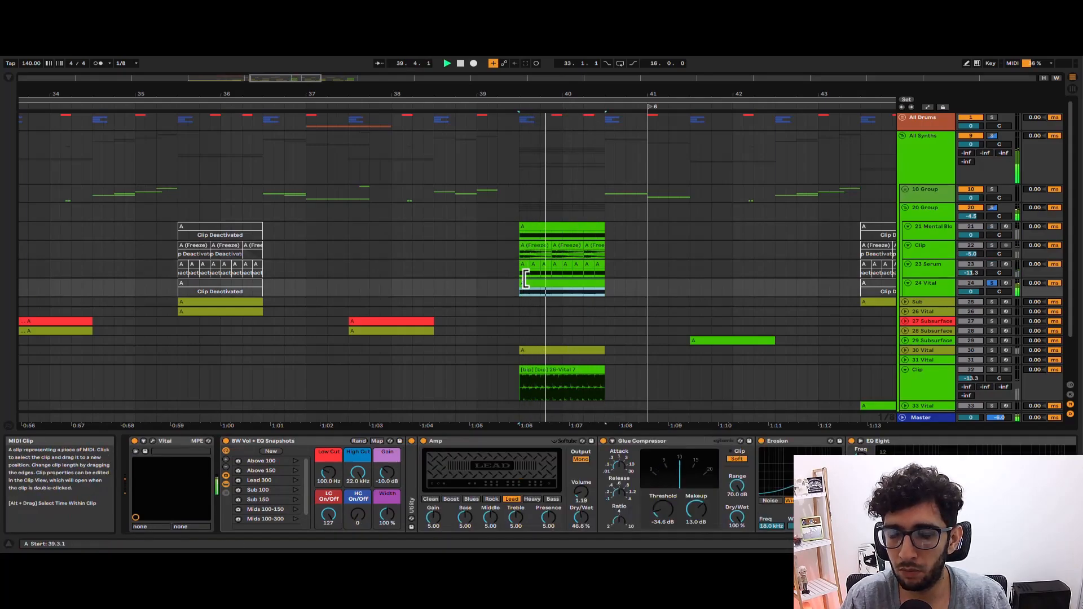
{"action": "key", "text": "space"}
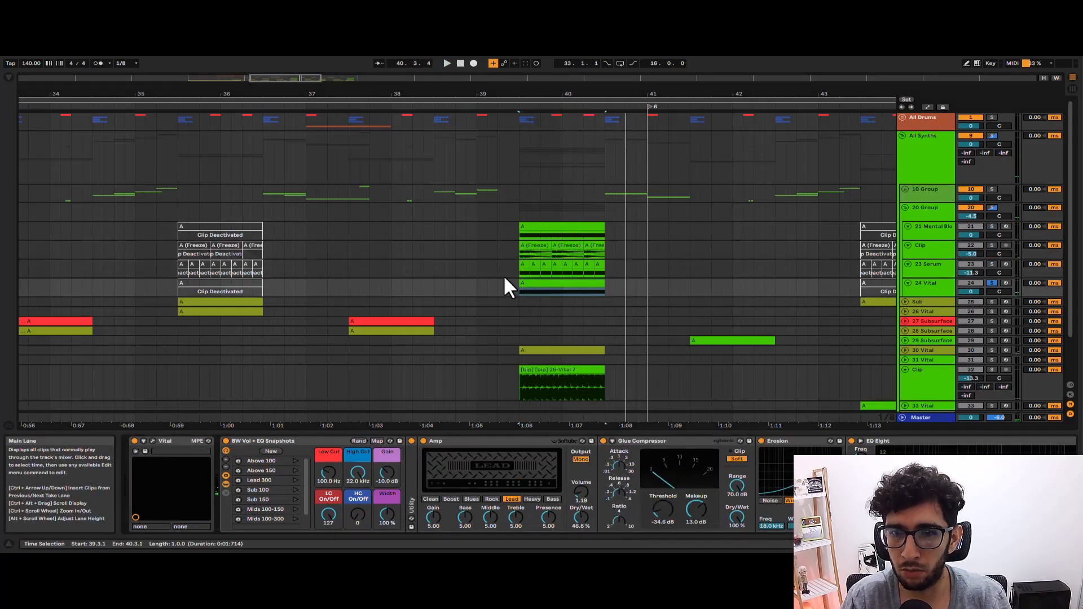
Play the 30 Vital clip soloed over bars 39.3 to 40.3 for comparison.
{"action": "scroll", "coordinate": [665, 244], "scroll_direction": "down", "scroll_amount": 2}
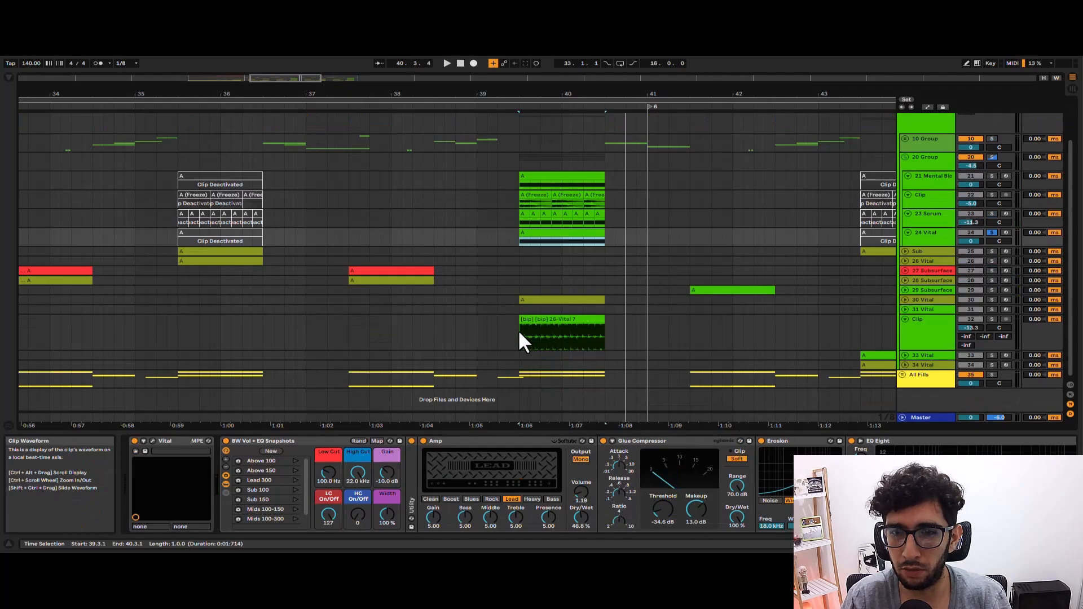
{"action": "left_click", "coordinate": [541, 301]}
{"action": "key", "text": "space"}
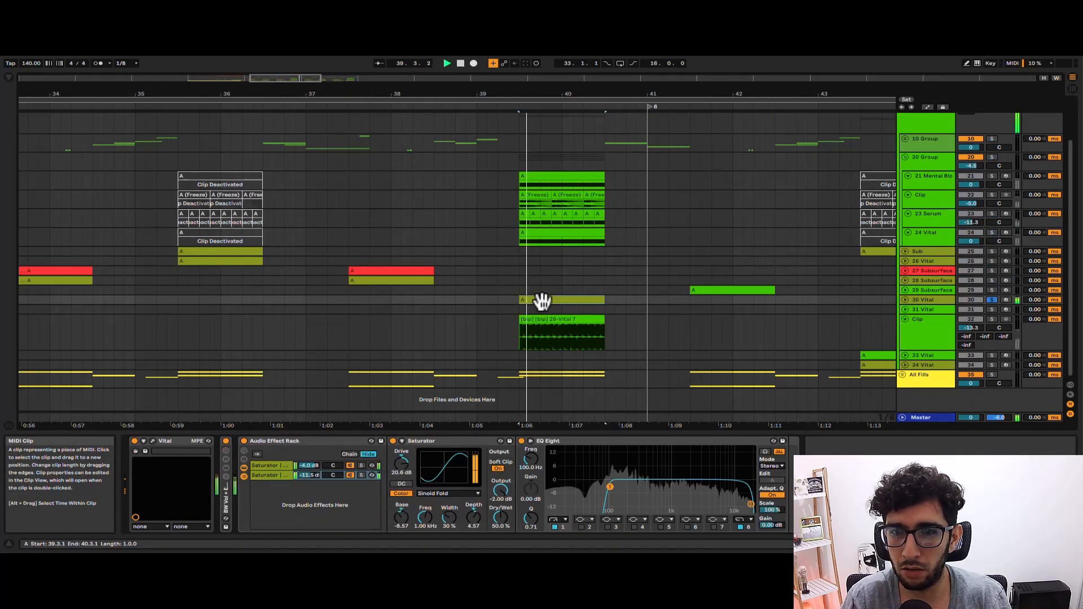
Open the 24 Vital track's Vital plug-in and inspect its oscillator settings and effects page.
{"action": "left_click", "coordinate": [542, 222]}
{"action": "left_click", "coordinate": [147, 452]}
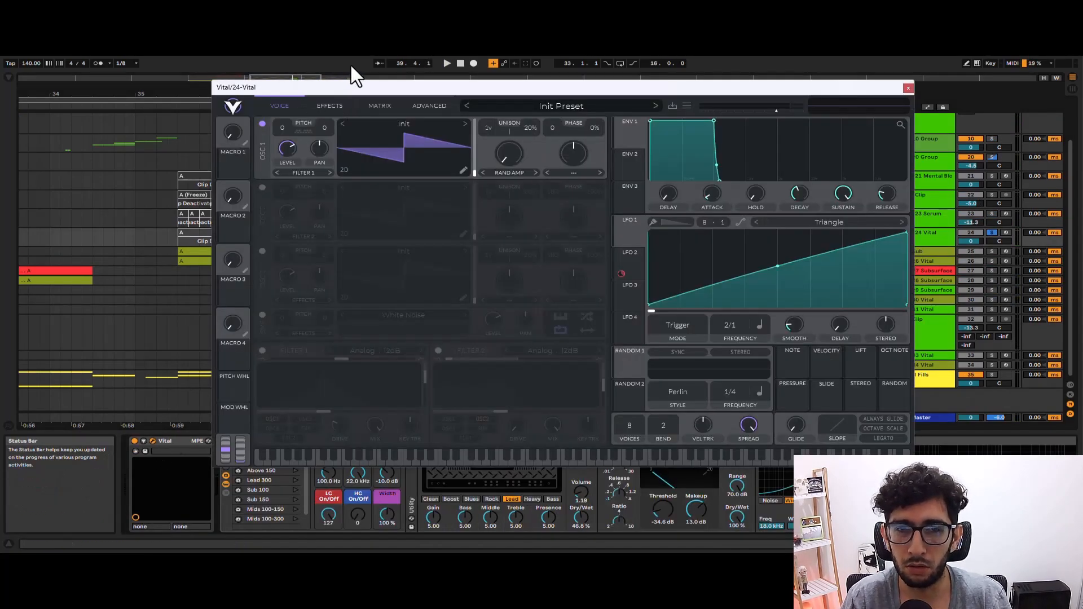
{"action": "left_click", "coordinate": [477, 106]}
{"action": "left_click", "coordinate": [787, 111]}
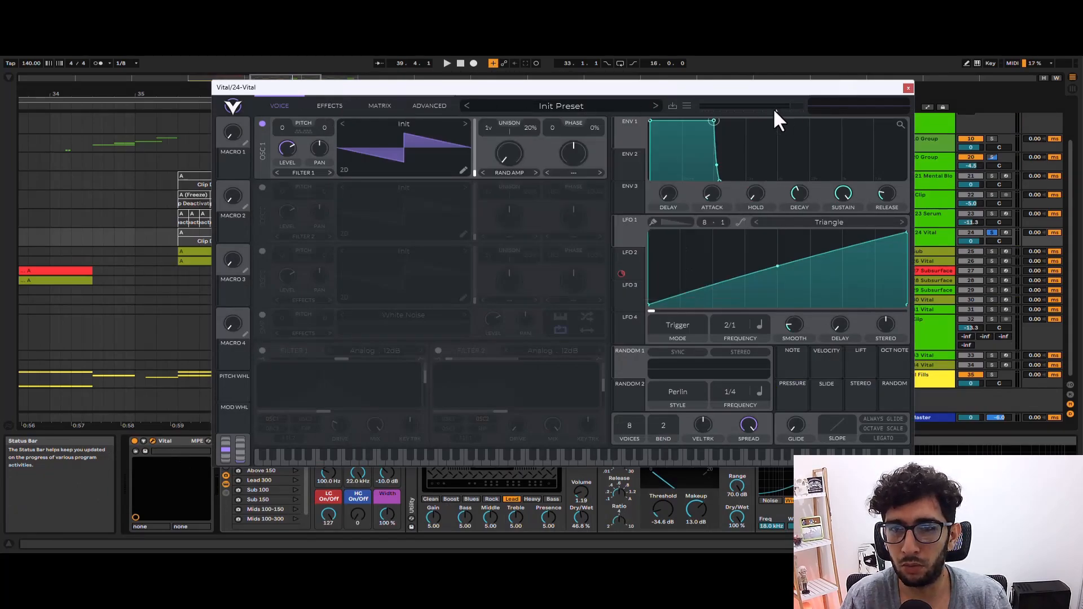
{"action": "left_click", "coordinate": [327, 105]}
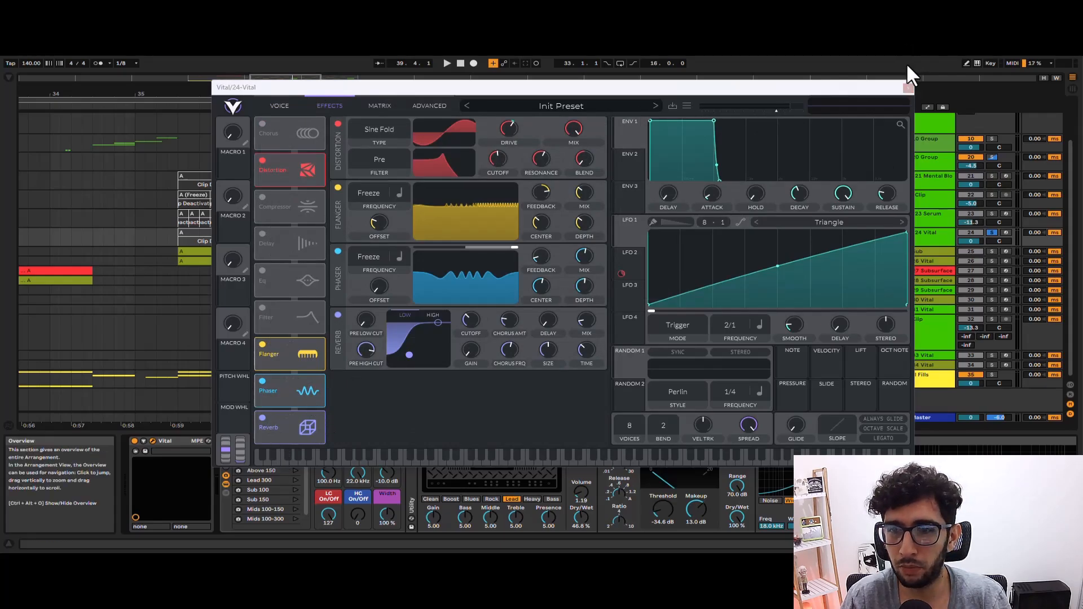
Close the 24 Vital plug-in window, bypass Erosion, Glue Compressor and Amp, and play the unprocessed sound.
{"action": "left_click", "coordinate": [908, 88]}
{"action": "left_click", "coordinate": [451, 443]}
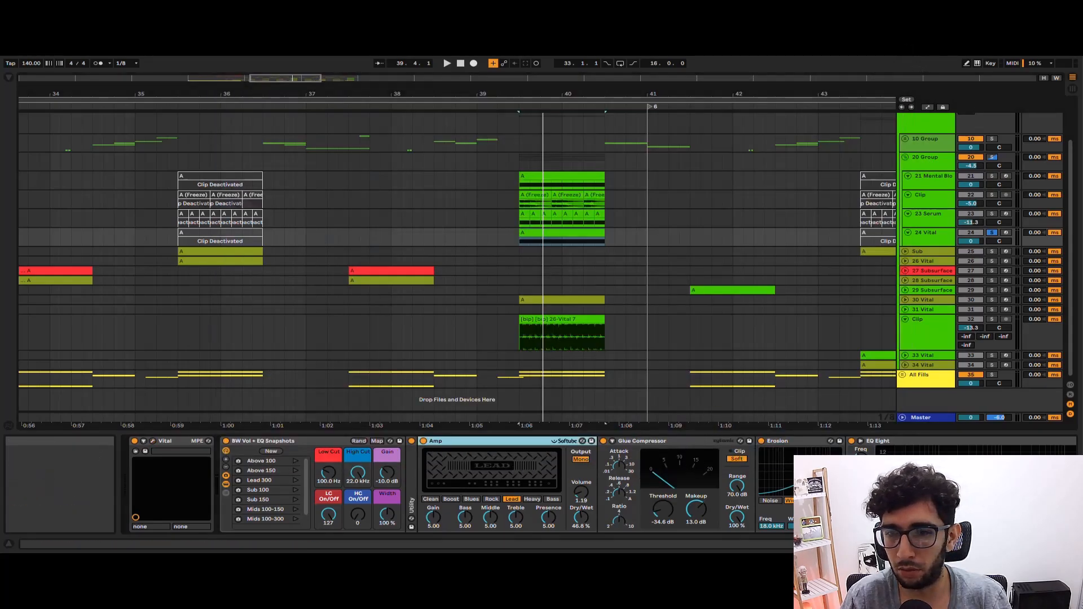
{"action": "mouse_move", "coordinate": [987, 545]}
{"action": "left_mouse_down"}
{"action": "mouse_move", "coordinate": [1009, 544]}
{"action": "mouse_move", "coordinate": [987, 544]}
{"action": "left_mouse_up"}
{"action": "left_click", "coordinate": [762, 442]}
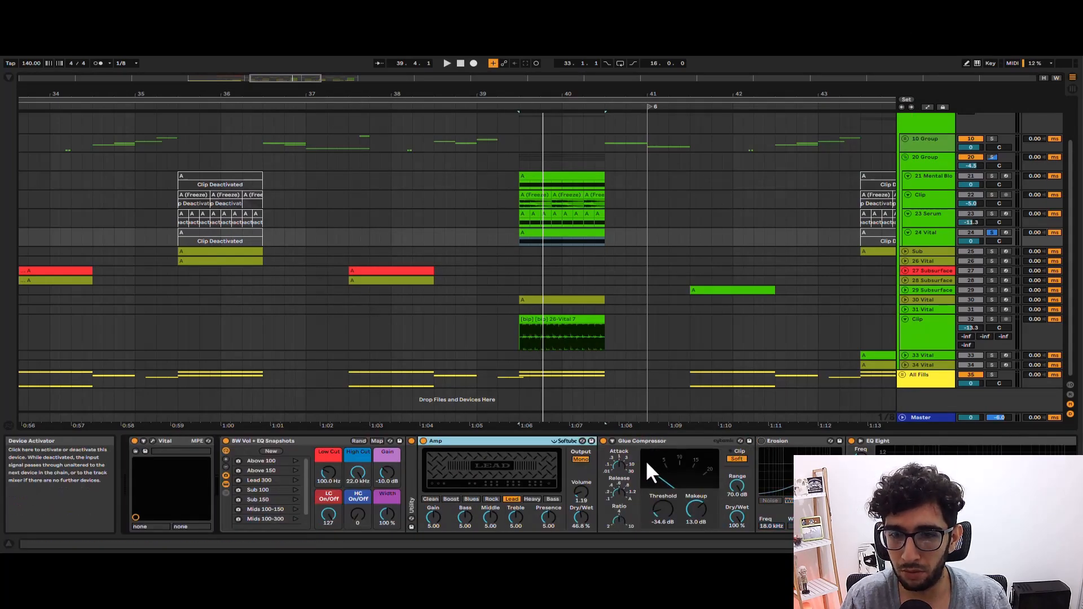
{"action": "left_click", "coordinate": [603, 442]}
{"action": "left_click", "coordinate": [423, 442]}
{"action": "key", "text": "space"}
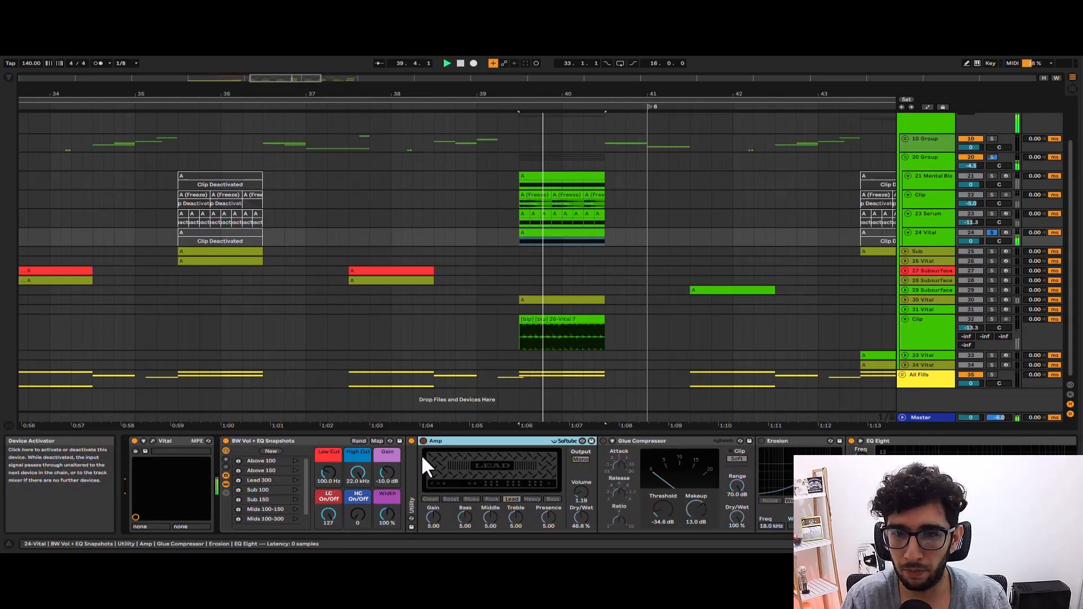
Reactivate 24 Vital's Amp, Glue Compressor and Erosion one by one to hear each stage during playback.
{"action": "left_click", "coordinate": [423, 442]}
{"action": "key", "text": "space"}
{"action": "key", "text": "space"}
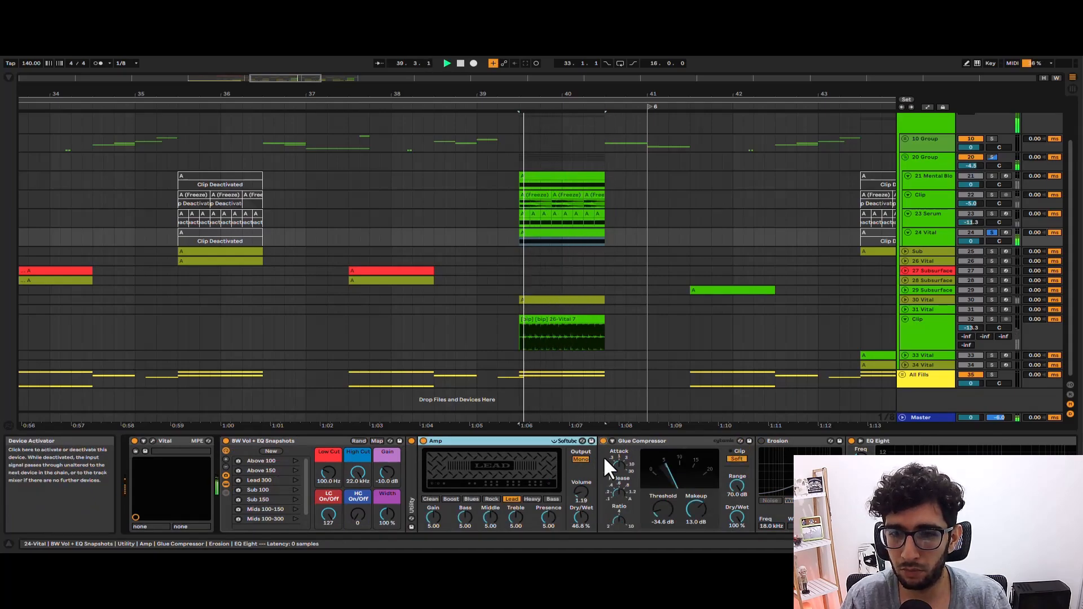
{"action": "left_click", "coordinate": [603, 442]}
{"action": "left_click", "coordinate": [761, 442]}
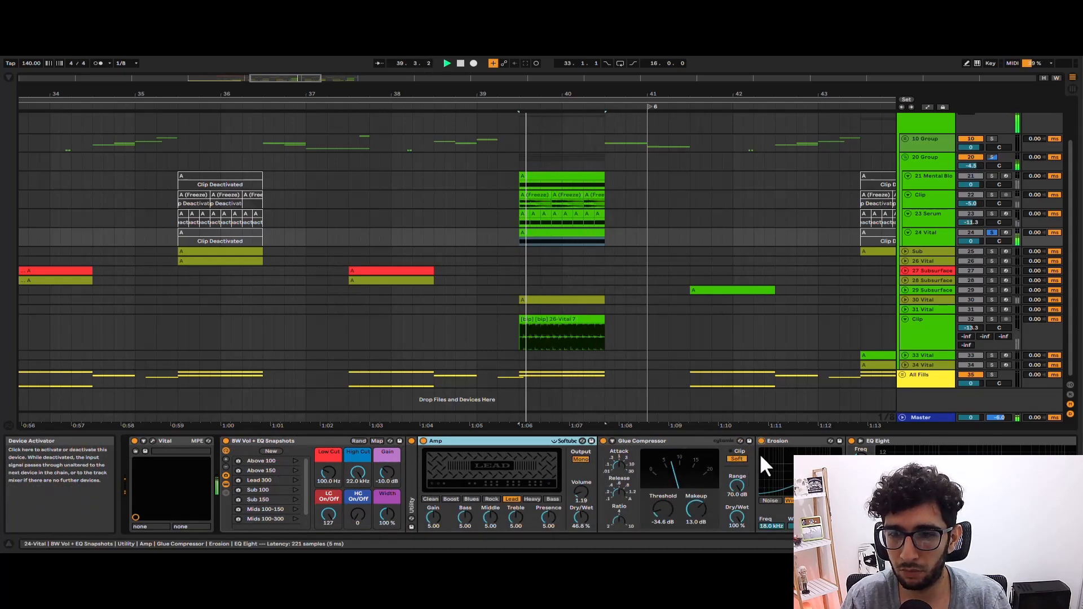
Audition 20 Group as a whole against the soloed 30 Vital clip, and stop playback.
{"action": "left_click", "coordinate": [928, 158]}
{"action": "left_click", "coordinate": [521, 300]}
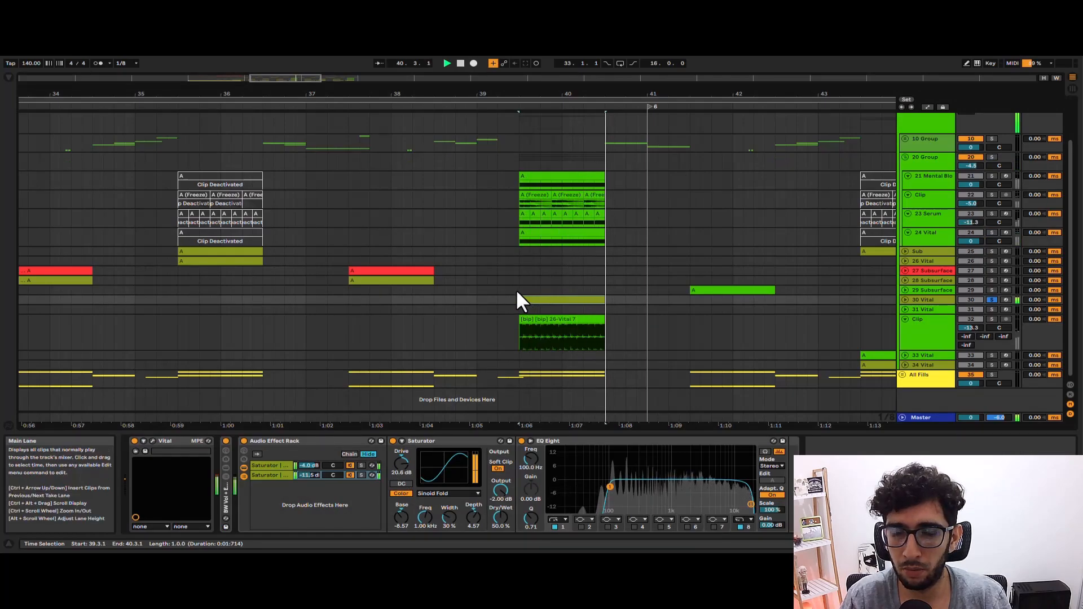
{"action": "left_click", "coordinate": [497, 178]}
{"action": "key", "text": "space"}
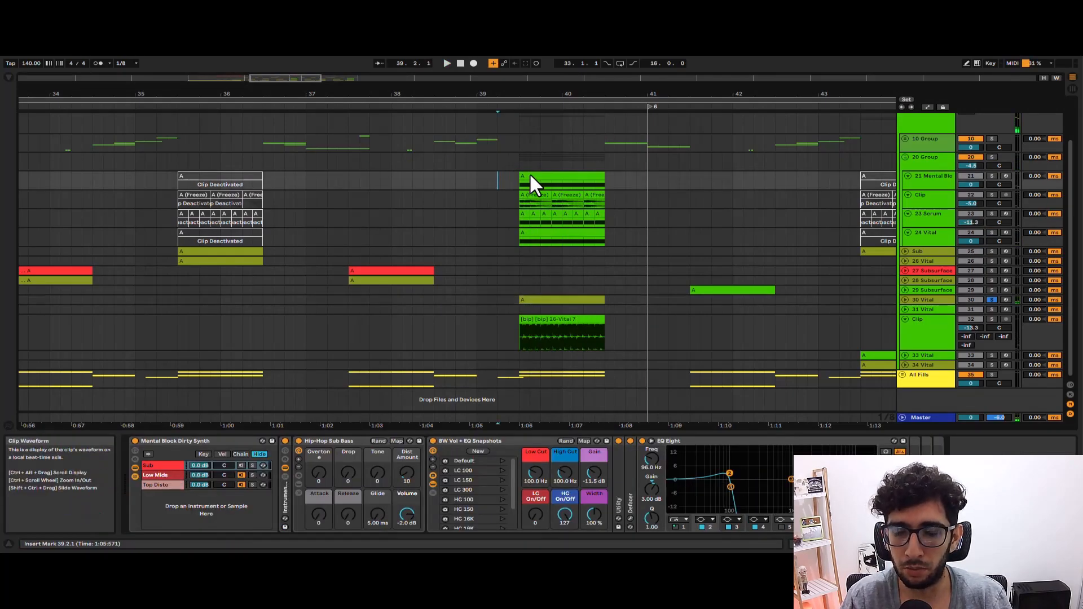
{"action": "left_click", "coordinate": [530, 177]}
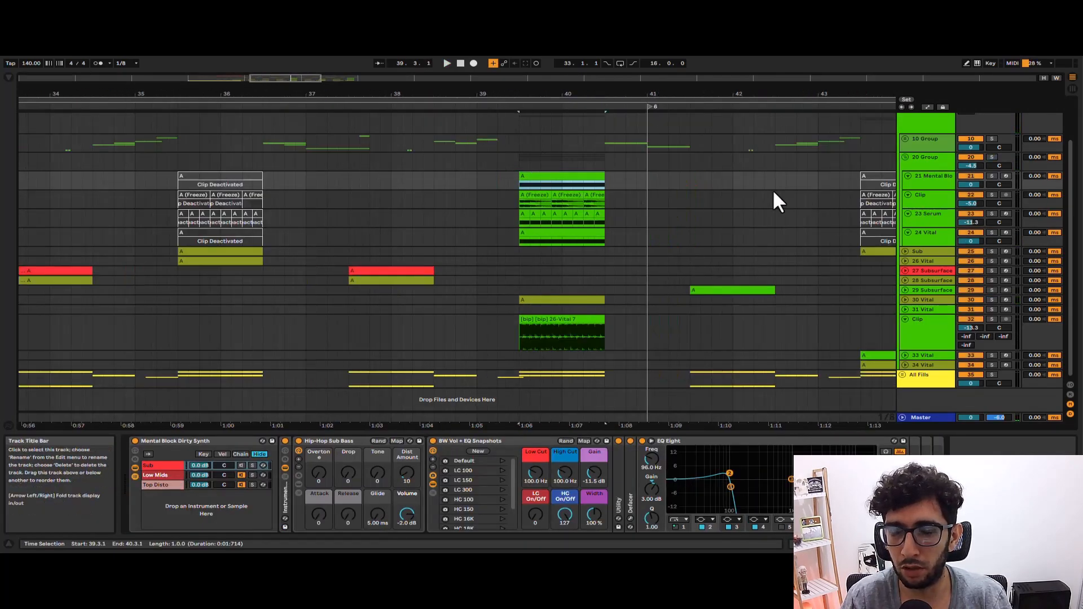
{"action": "scroll", "coordinate": [597, 179], "scroll_direction": "down", "scroll_amount": 3}
{"action": "scroll", "coordinate": [597, 178], "scroll_direction": "up", "scroll_amount": 1}
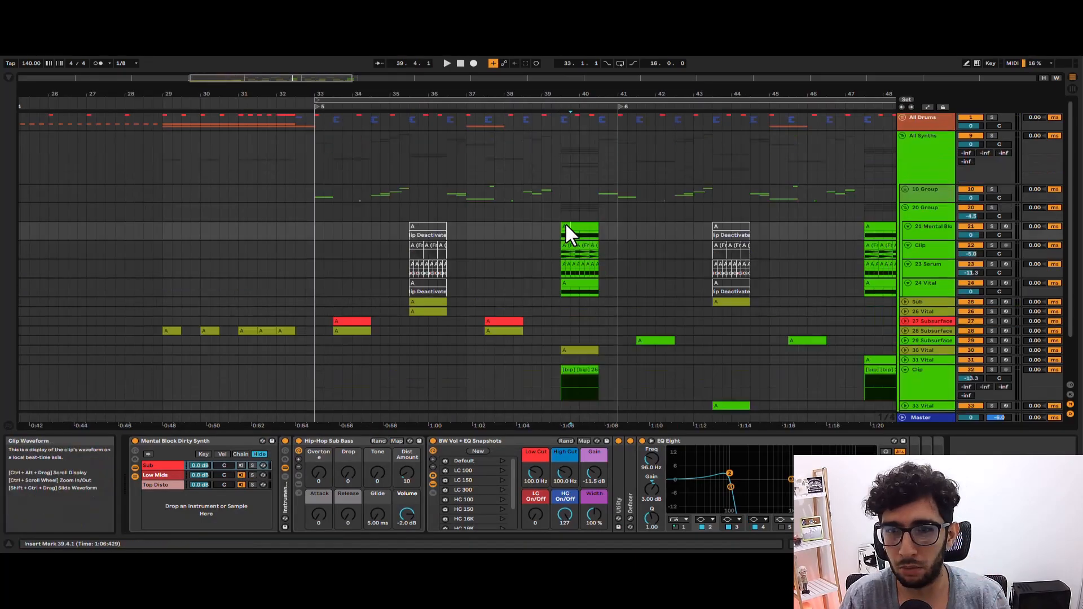
{"action": "left_click", "coordinate": [562, 208]}
{"action": "scroll", "coordinate": [562, 197], "scroll_direction": "up", "scroll_amount": 3}
{"action": "scroll", "coordinate": [561, 217], "scroll_direction": "down", "scroll_amount": 1}
Unfold the 30 Vital track with its clip selected, and fold 20 Group.
{"action": "left_click", "coordinate": [585, 305]}
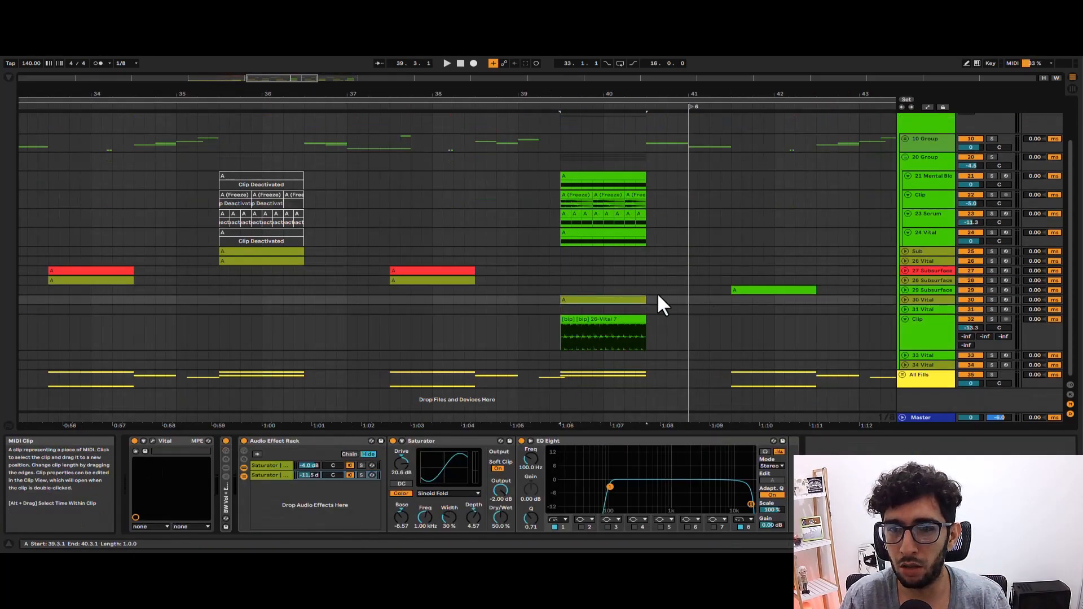
{"action": "left_click", "coordinate": [914, 298]}
{"action": "left_click", "coordinate": [573, 299]}
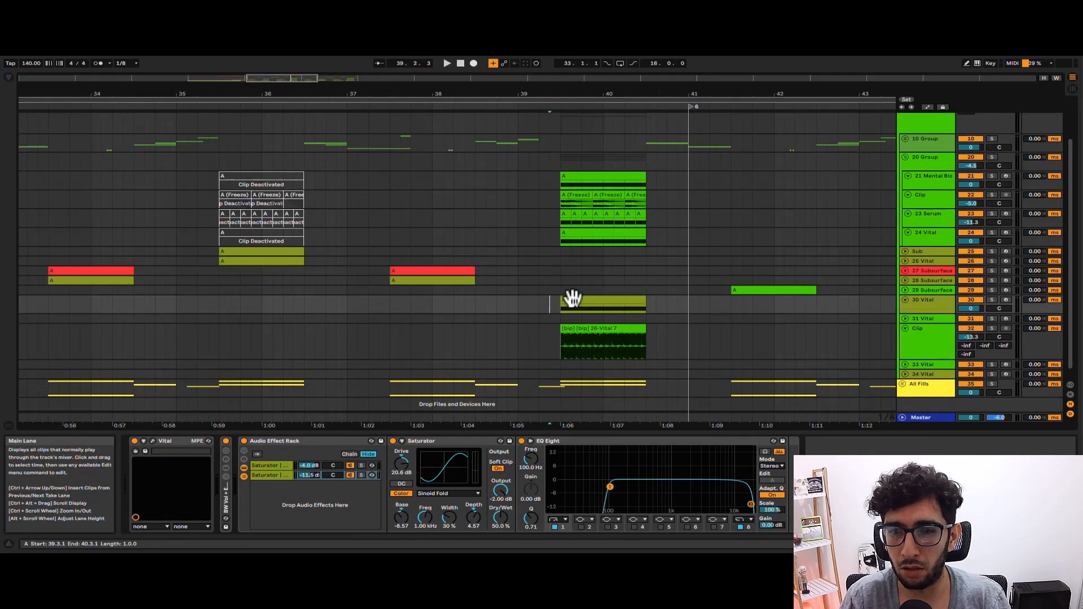
{"action": "left_click", "coordinate": [905, 158]}
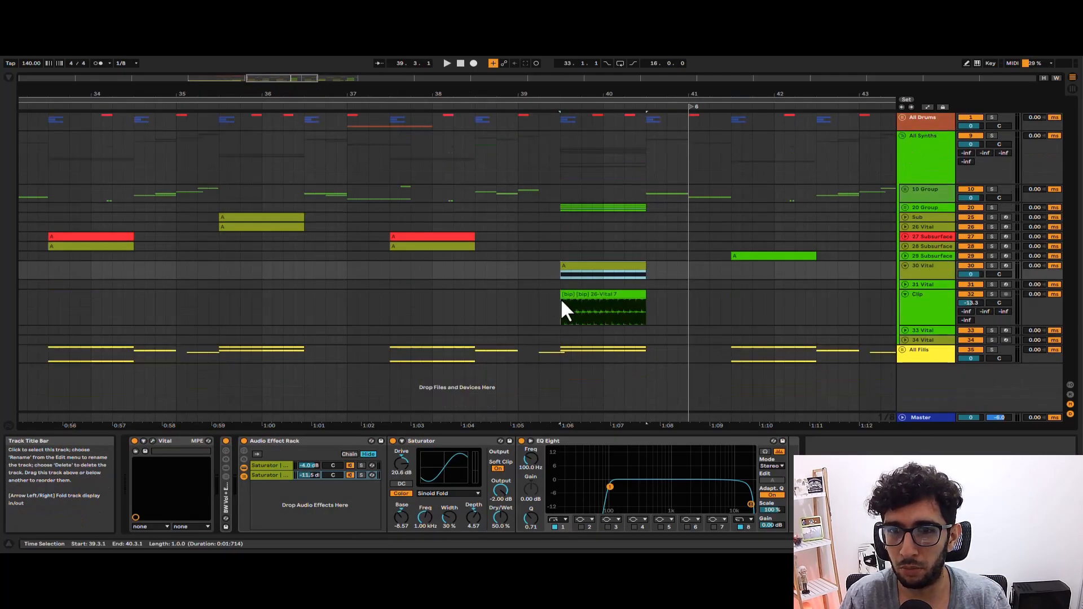
Play the 30 Vital clip soloed from 39.3, and stop.
{"action": "left_click", "coordinate": [572, 262]}
{"action": "key", "text": "space"}
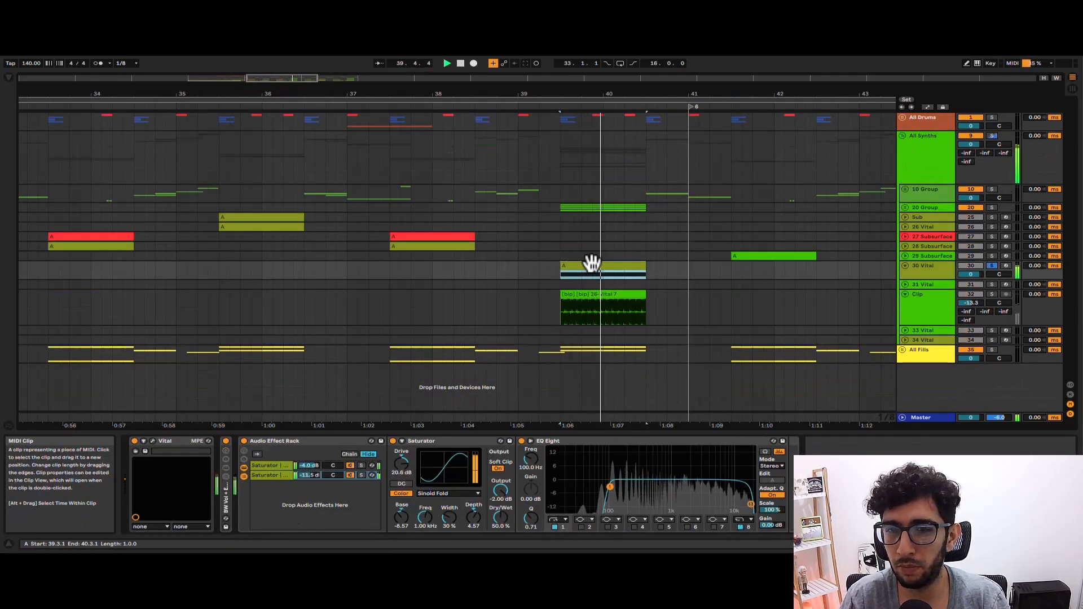
{"action": "scroll", "coordinate": [591, 264], "scroll_direction": "down", "scroll_amount": 4}
{"action": "key", "text": "space"}
Unfold the 29 Subsurface track, play its clip soloed over bars 41.3 to 42.3, and select its Erosion device.
{"action": "scroll", "coordinate": [591, 261], "scroll_direction": "up", "scroll_amount": 2}
{"action": "left_click", "coordinate": [542, 255]}
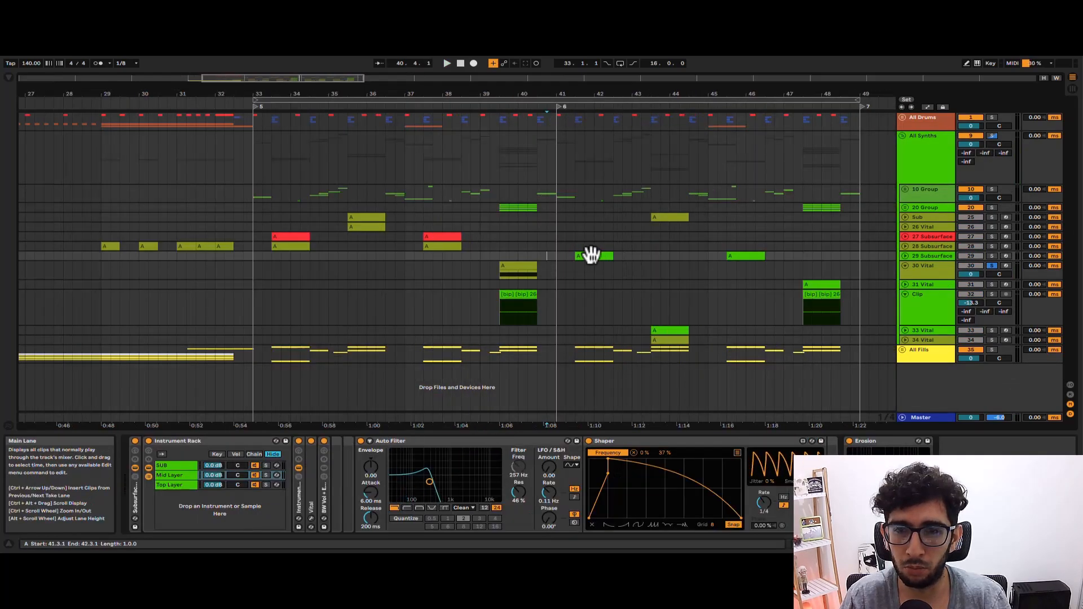
{"action": "left_click", "coordinate": [592, 254]}
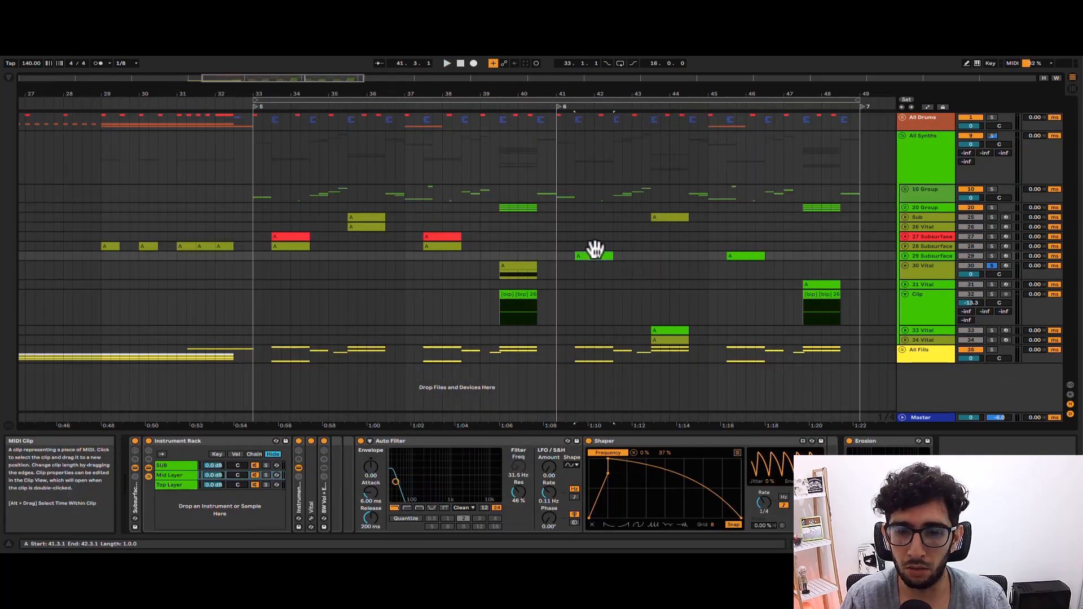
{"action": "left_click", "coordinate": [904, 256]}
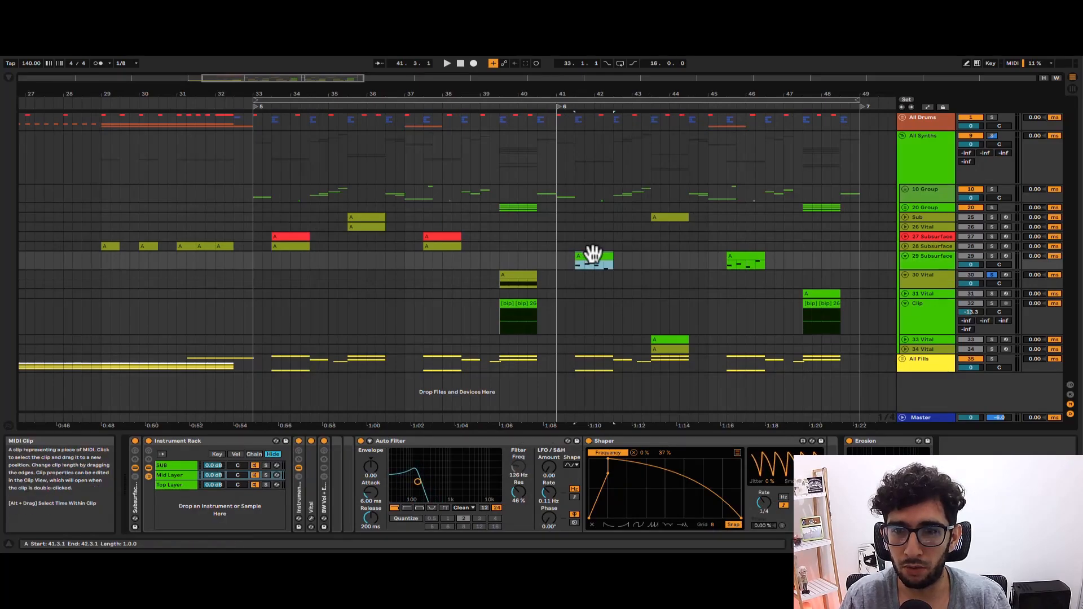
{"action": "key", "text": "space"}
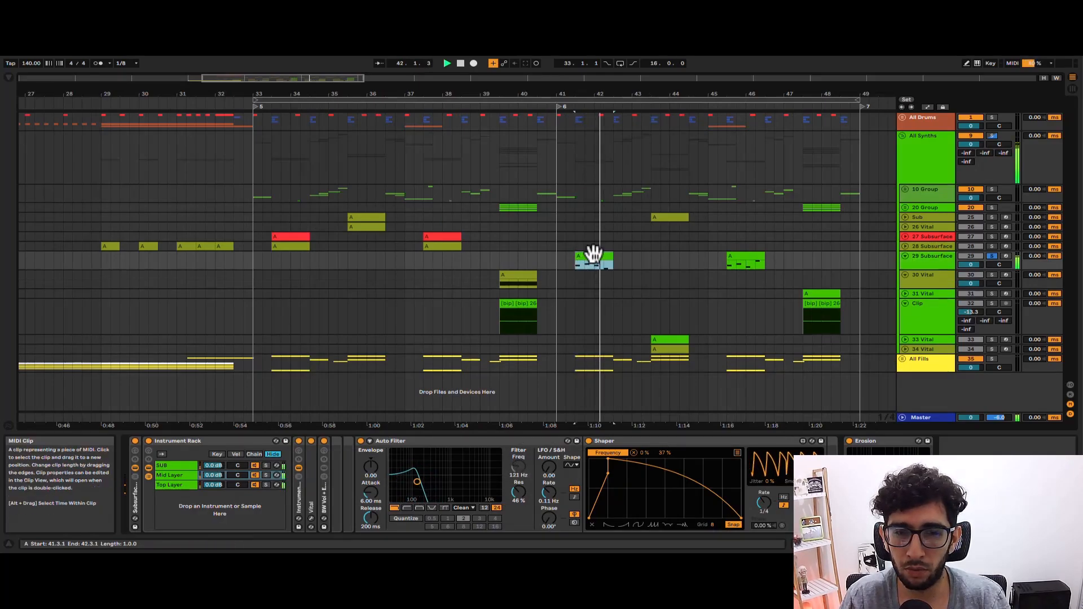
{"action": "key", "text": "space"}
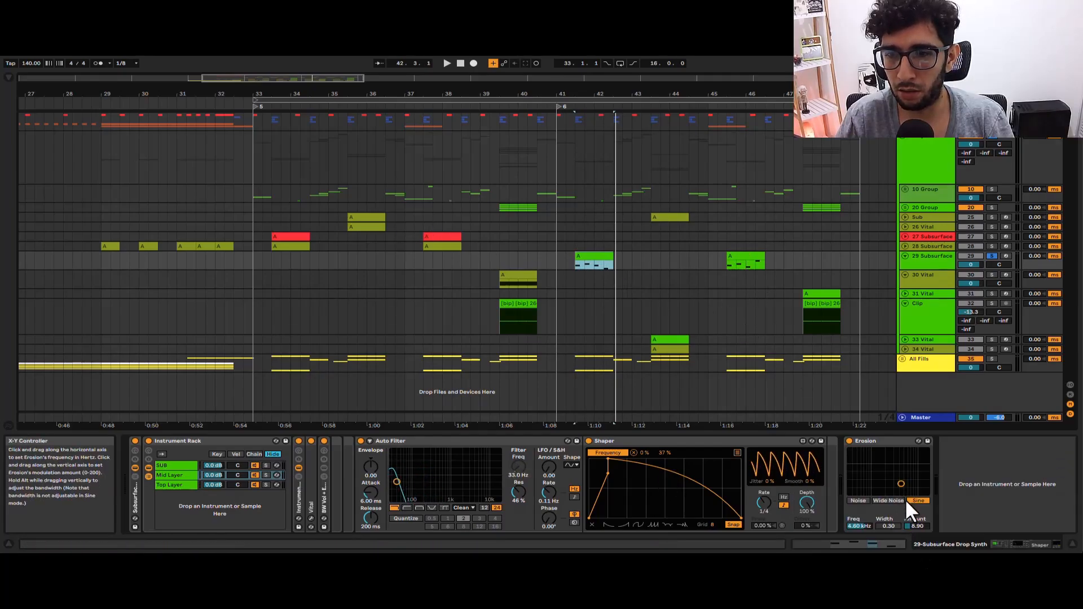
{"action": "left_click", "coordinate": [880, 443]}
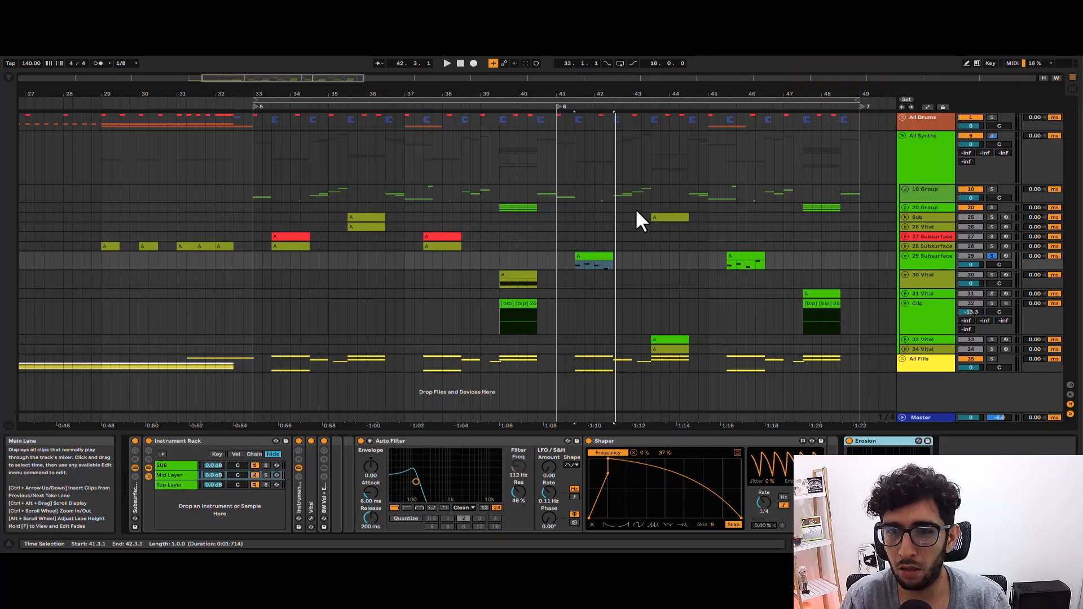
Select the 33 Vital clip and play it soloed from 43.3, then stop playback.
{"action": "left_click", "coordinate": [657, 217]}
{"action": "left_click", "coordinate": [668, 327]}
{"action": "left_click", "coordinate": [665, 340]}
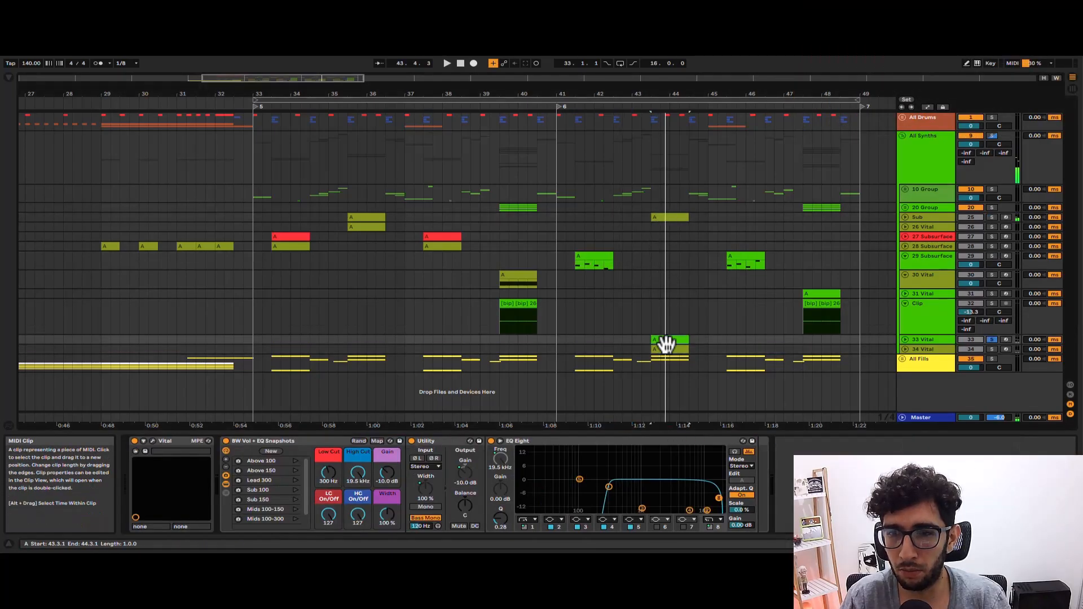
{"action": "key", "text": "space"}
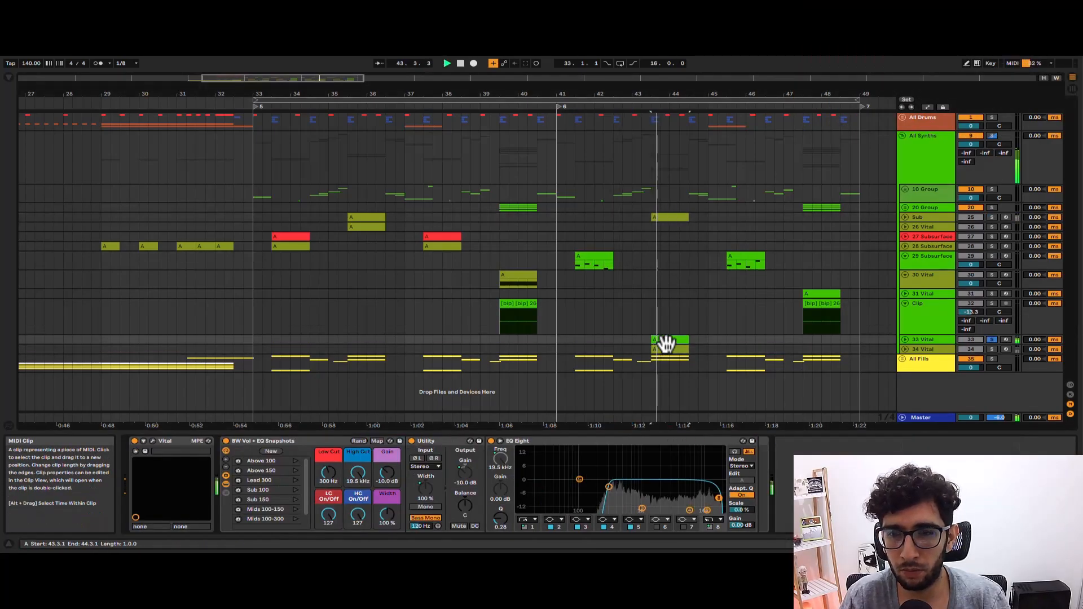
{"action": "key", "text": "space"}
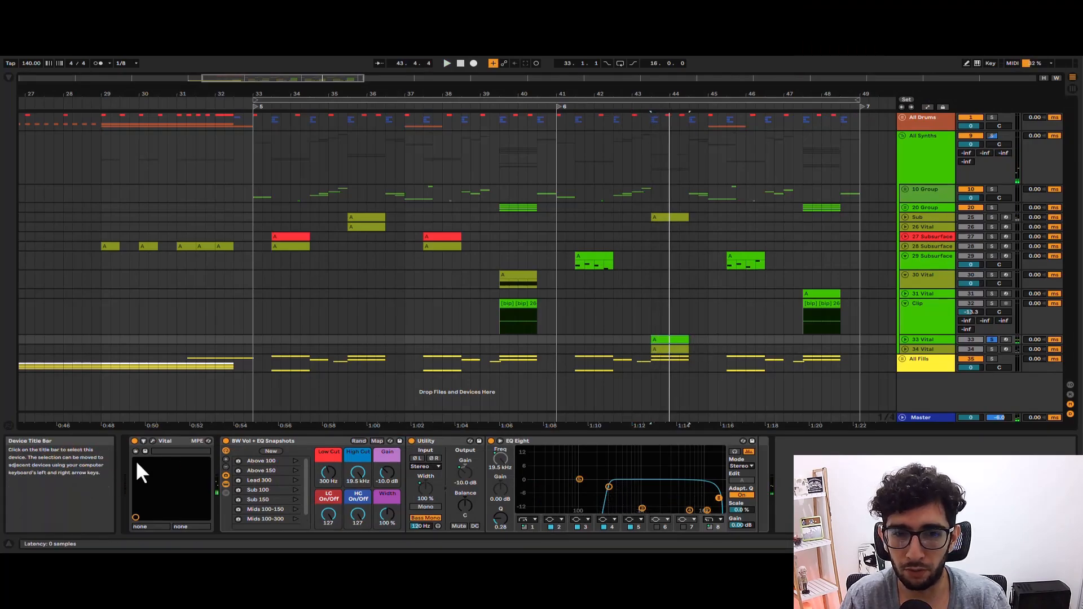
Inspect the 33 Vital synth's voice settings and modulation matrix while playing its clip, and close the synth window.
{"action": "left_click", "coordinate": [152, 441]}
{"action": "key", "text": "space"}
{"action": "key", "text": "space"}
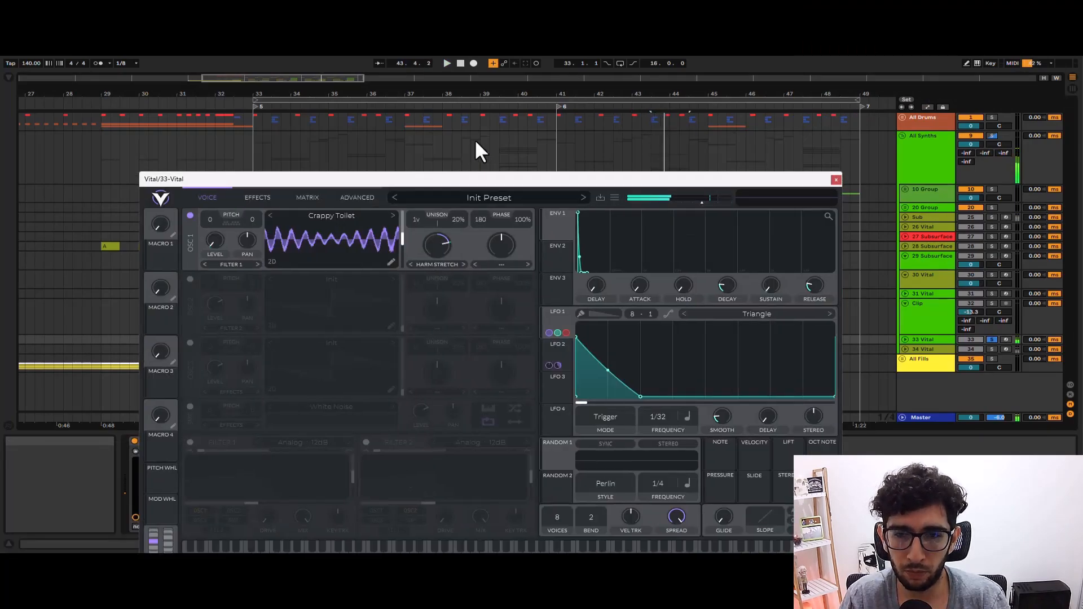
{"action": "left_click_drag", "start_coordinate": [479, 179], "coordinate": [472, 84]}
{"action": "left_click", "coordinate": [299, 90]}
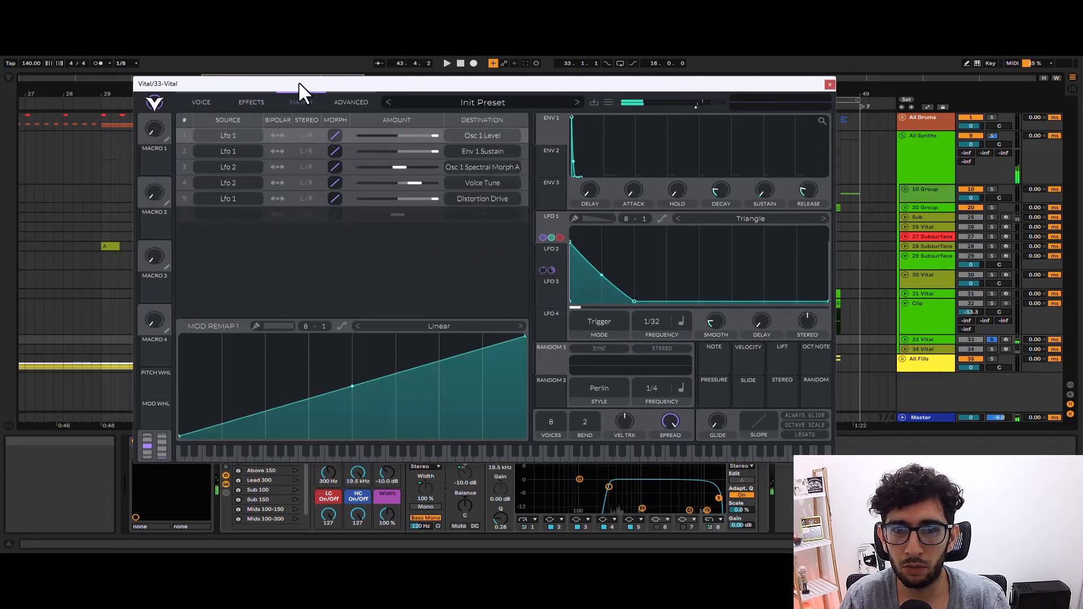
{"action": "key", "text": "space"}
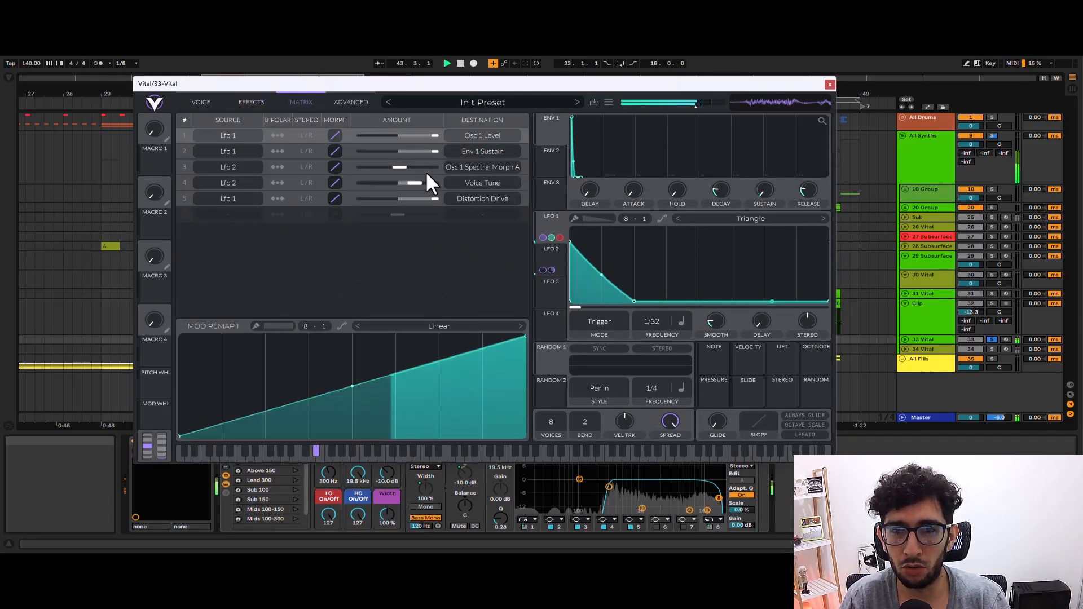
{"action": "key", "text": "space"}
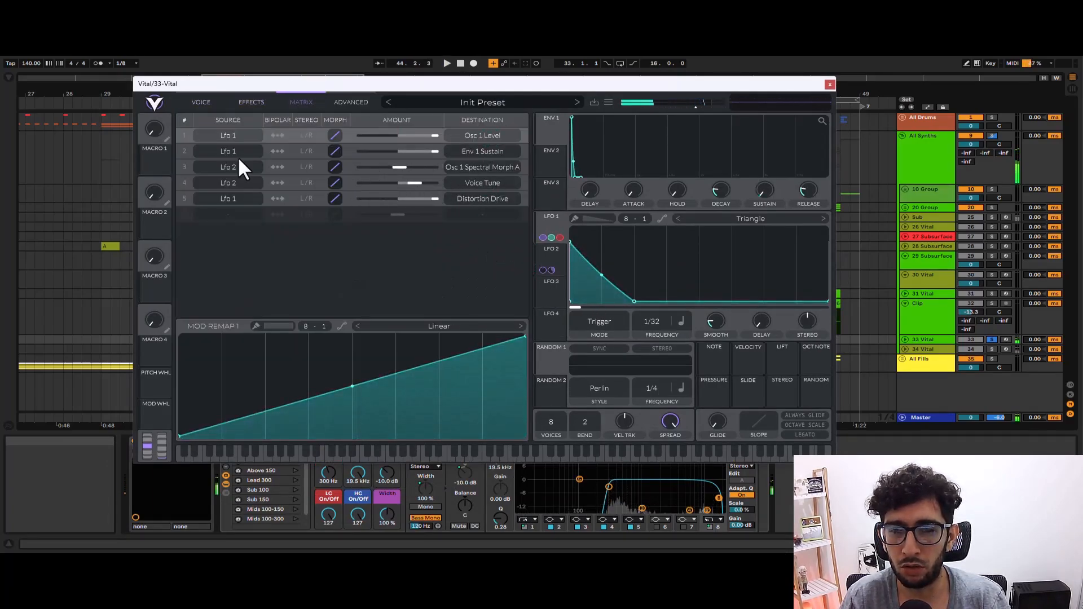
{"action": "left_click", "coordinate": [829, 83]}
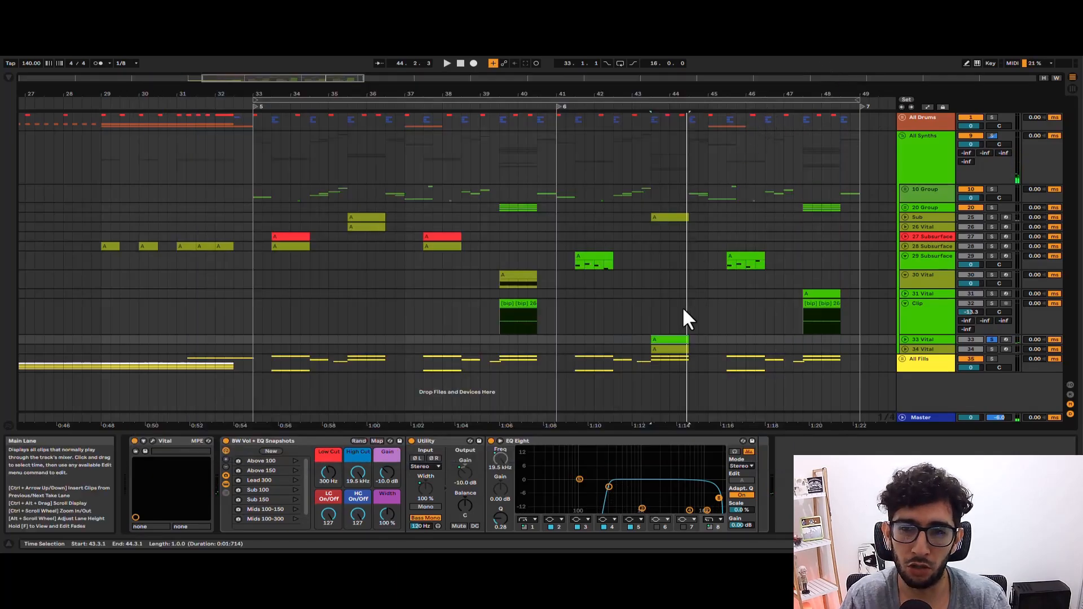
Audition the soloed All Synths group from 35.3 and again from 43.3.
{"action": "left_click", "coordinate": [352, 215]}
{"action": "left_click", "coordinate": [921, 145]}
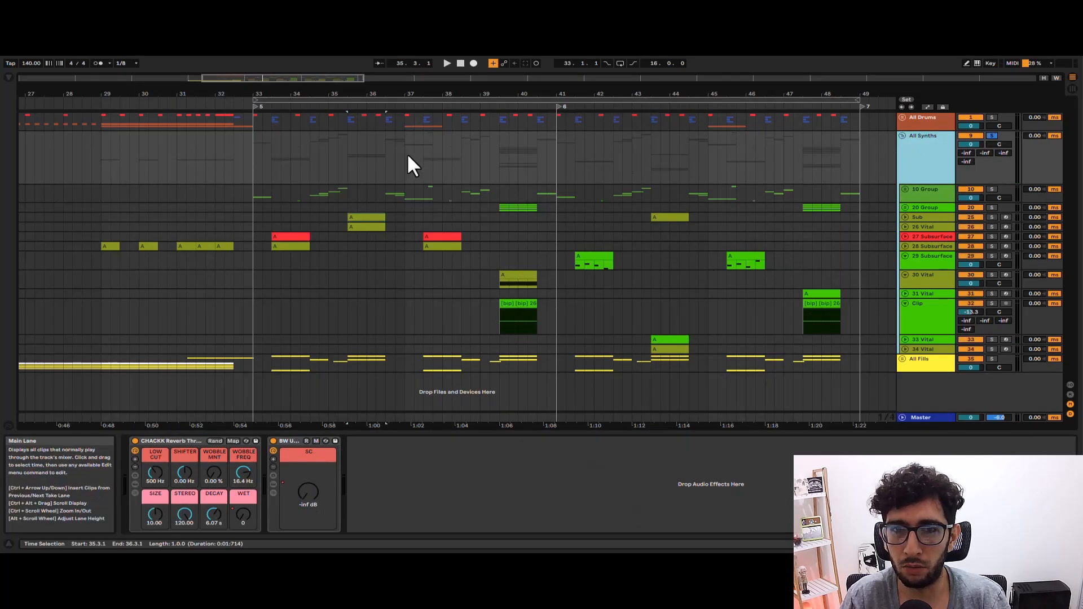
{"action": "left_click", "coordinate": [346, 154]}
{"action": "key", "text": "space"}
{"action": "key", "text": "space"}
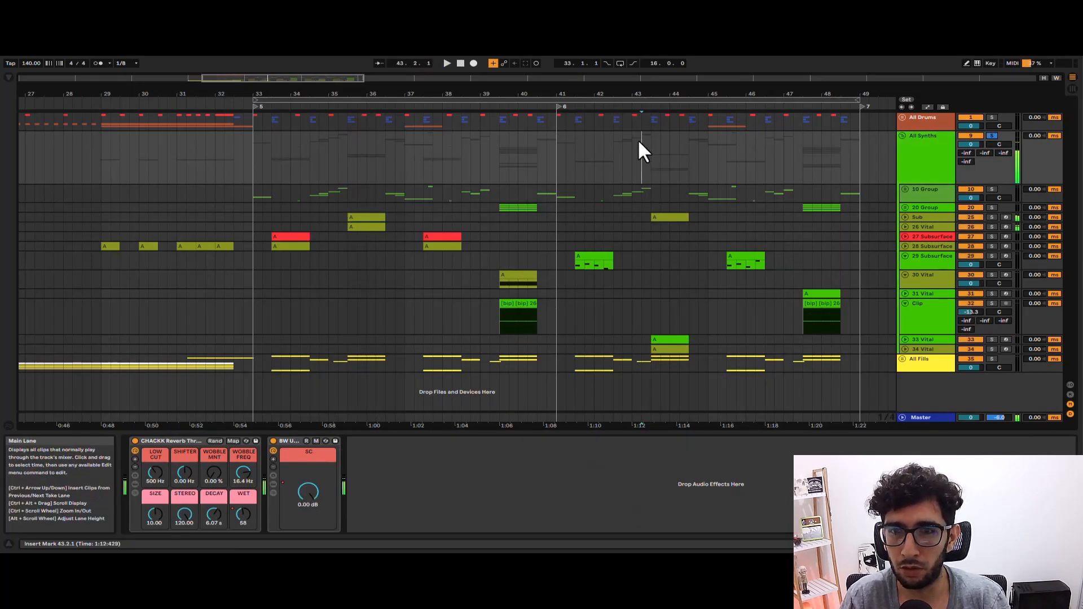
{"action": "left_click", "coordinate": [651, 135]}
{"action": "key", "text": "space"}
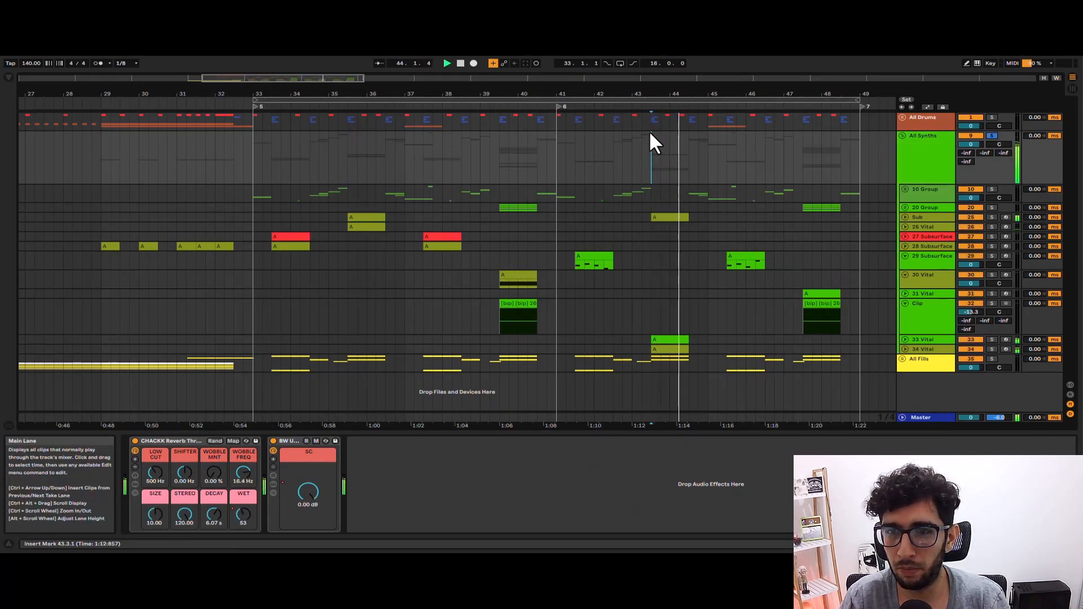
Select the 34 Vital clip and play it soloed from 43.3, then stop.
{"action": "left_click", "coordinate": [667, 350]}
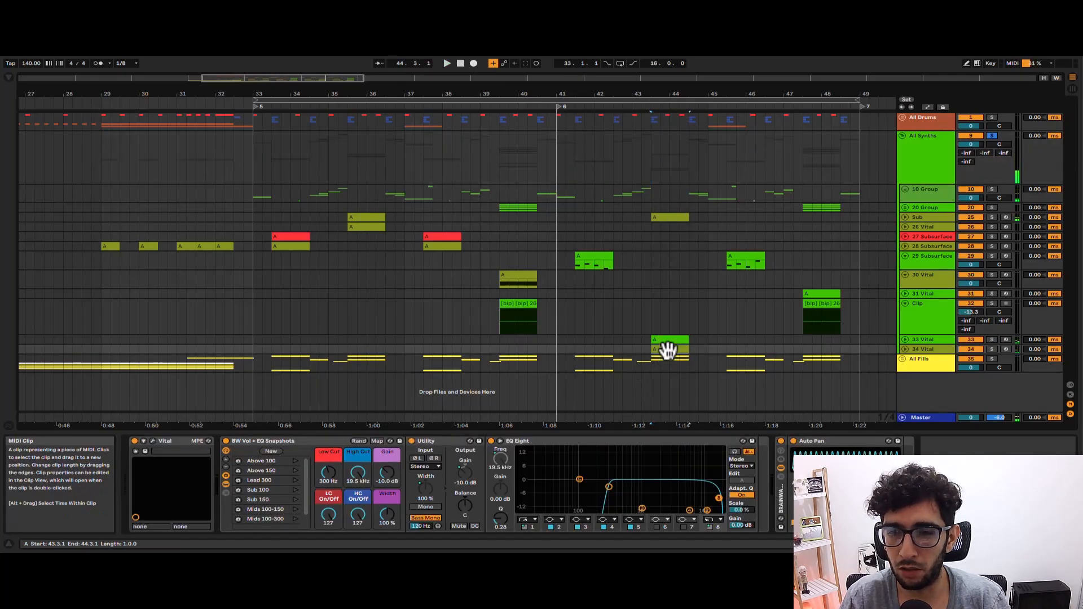
{"action": "key", "text": "space"}
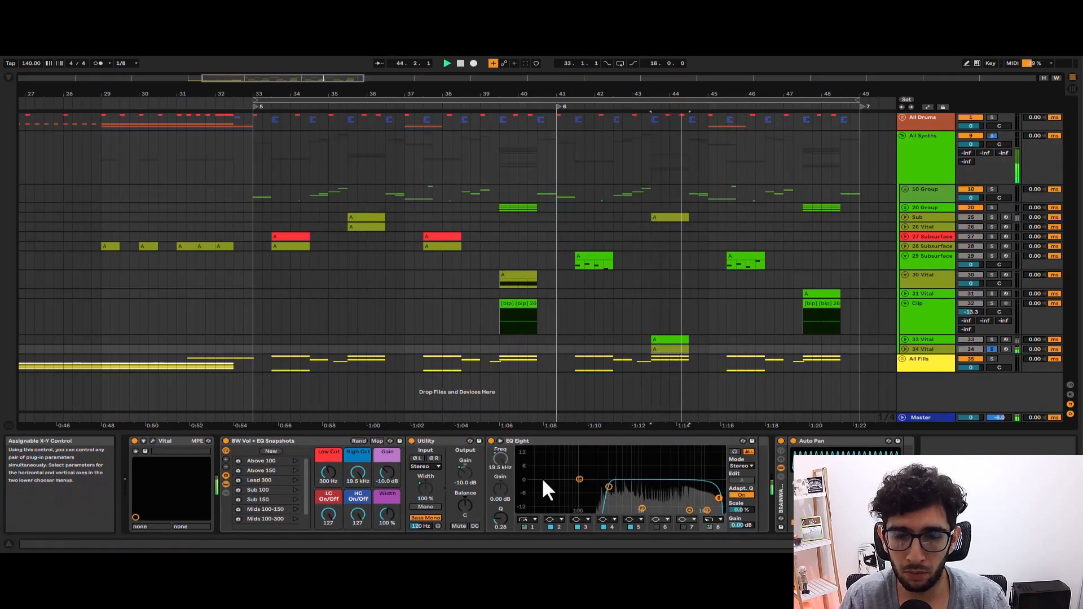
{"action": "key", "text": "space"}
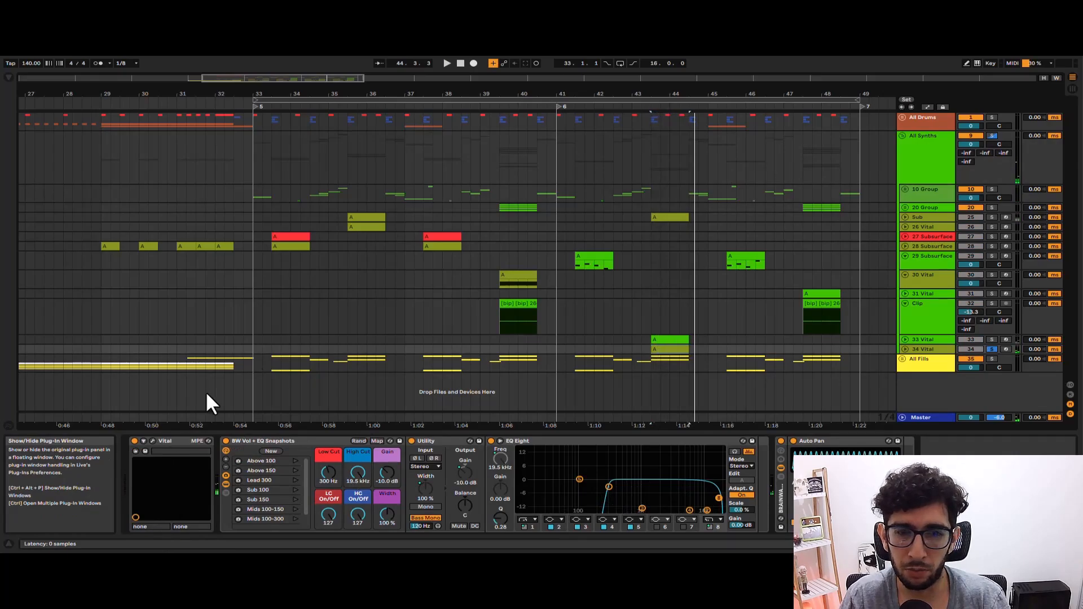
Open the 34 Vital synth and examine its oscillator, effects and modulation matrix while playing its clip.
{"action": "left_click", "coordinate": [153, 441]}
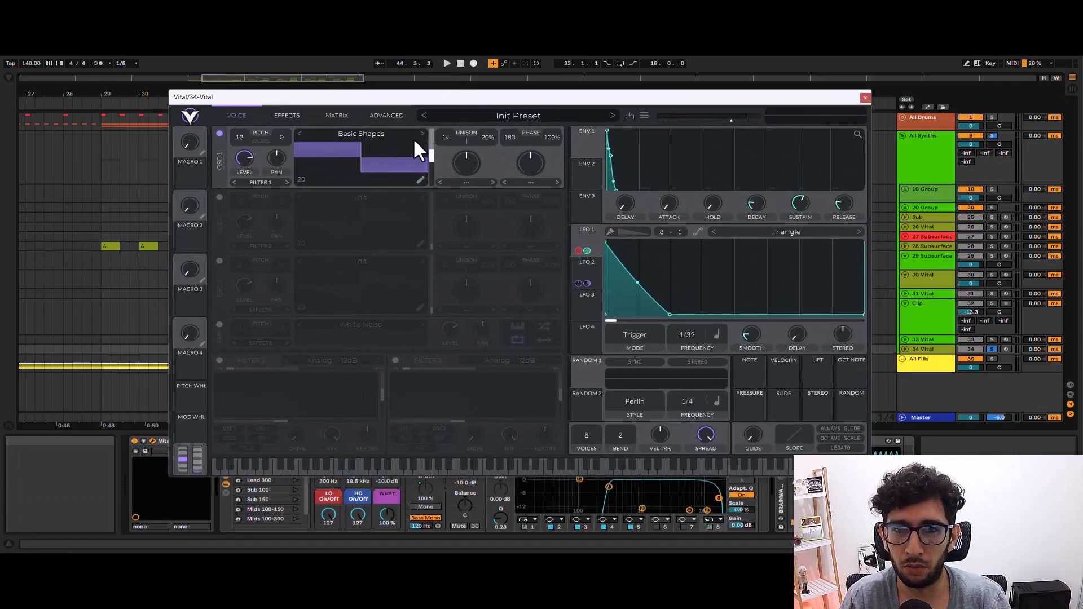
{"action": "key", "text": "space"}
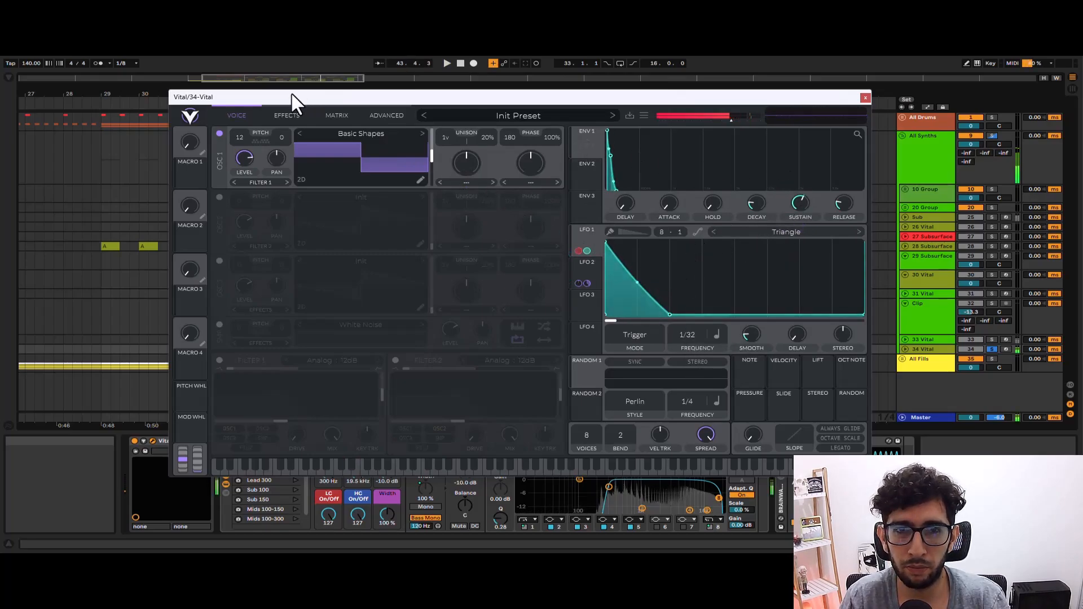
{"action": "left_click", "coordinate": [287, 113]}
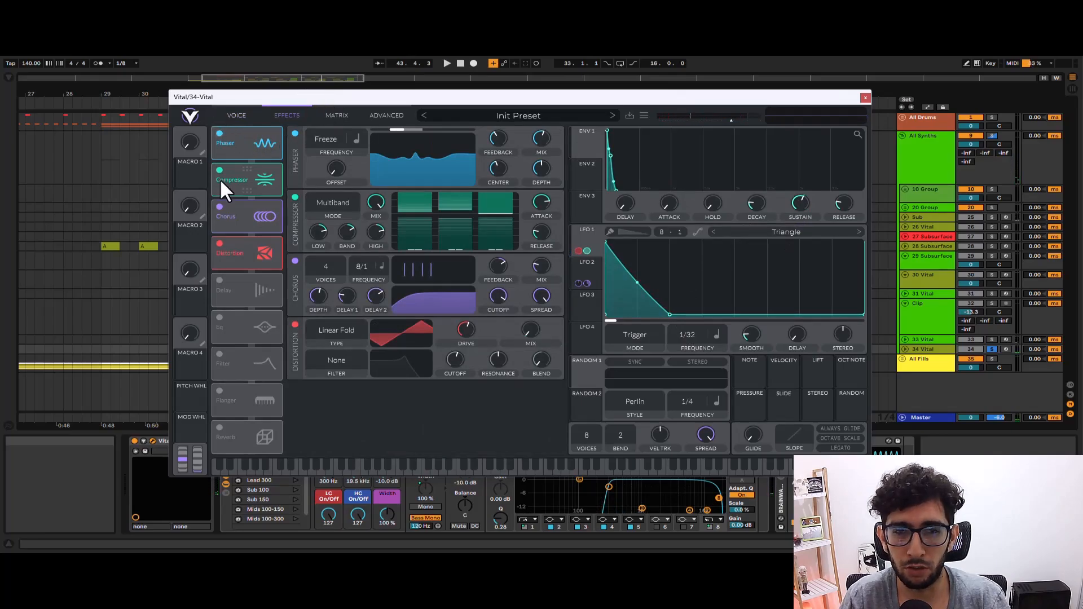
{"action": "left_click", "coordinate": [345, 105]}
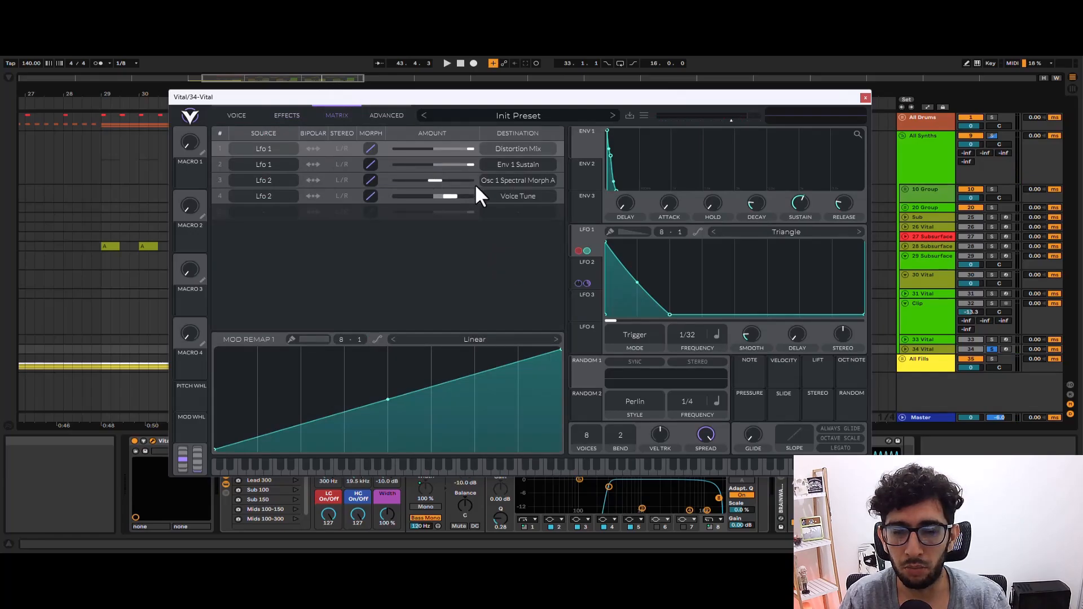
{"action": "key", "text": "space"}
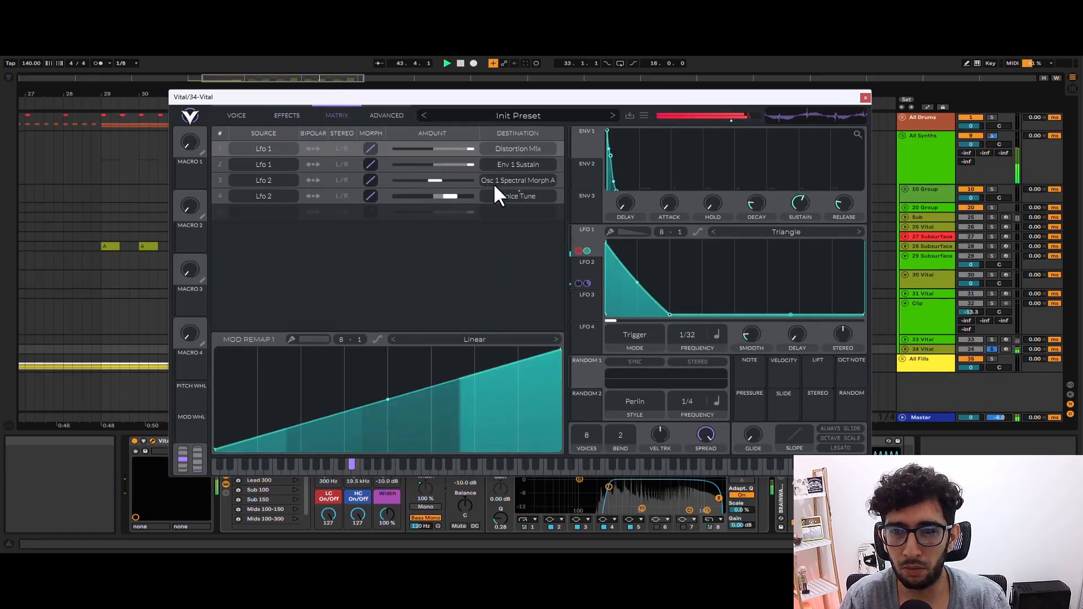
{"action": "key", "text": "space"}
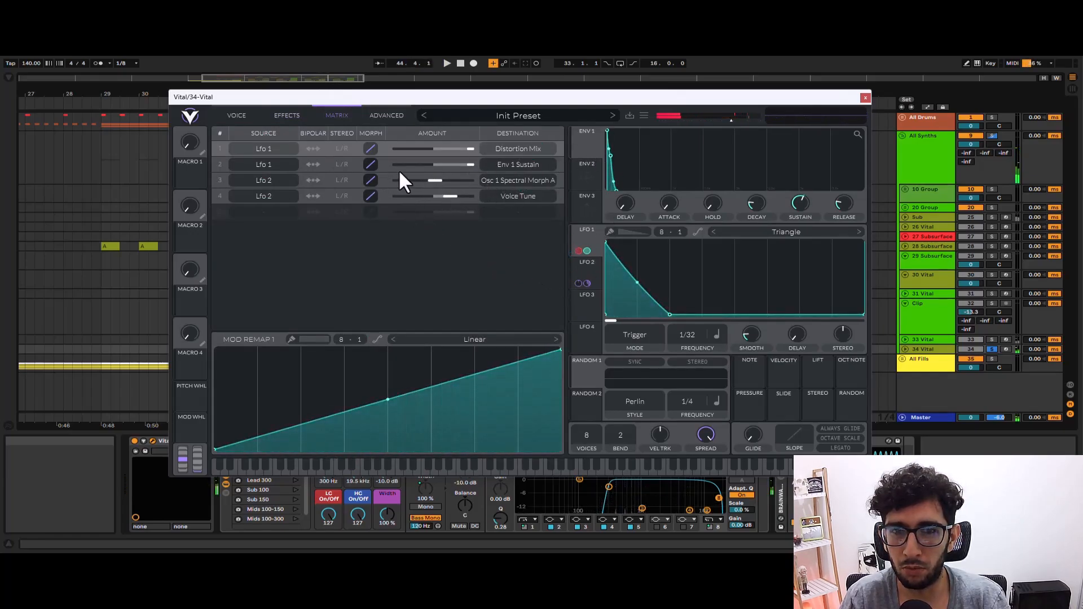
Close the 34 Vital synth window and unsolo its track.
{"action": "left_click", "coordinate": [865, 97]}
{"action": "key", "text": "a"}
{"action": "key", "text": "s"}
{"action": "key", "text": "a"}
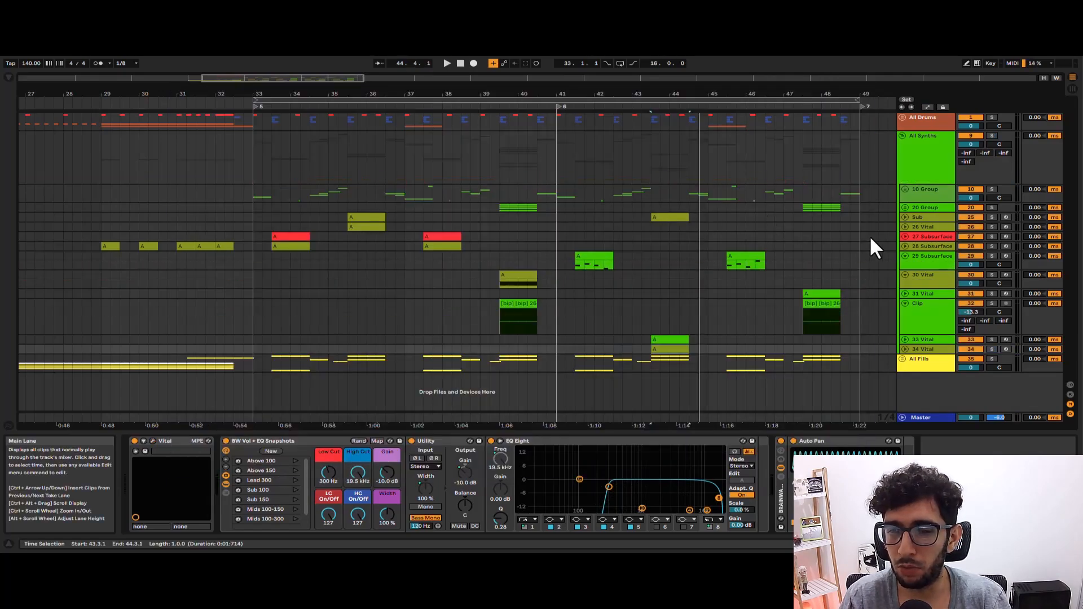
Set the insert marker to bar 33 on 10 Group and unfold the group to show its Clip tracks.
{"action": "left_click", "coordinate": [762, 321]}
{"action": "scroll", "coordinate": [696, 309], "scroll_direction": "down", "scroll_amount": 5}
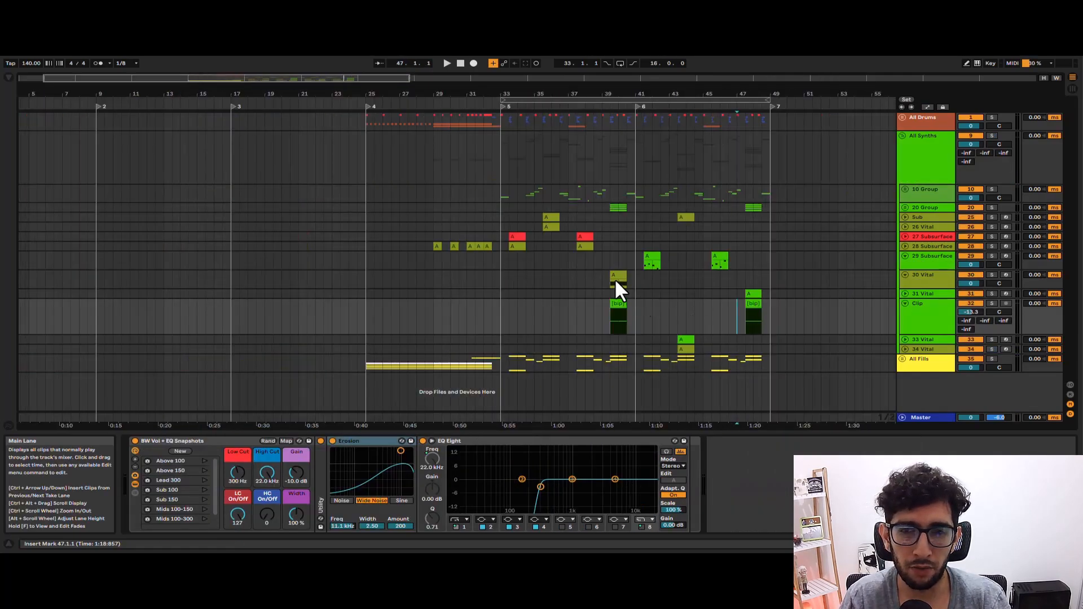
{"action": "left_click", "coordinate": [526, 207]}
{"action": "scroll", "coordinate": [497, 180], "scroll_direction": "up", "scroll_amount": 5}
{"action": "left_click", "coordinate": [501, 193]}
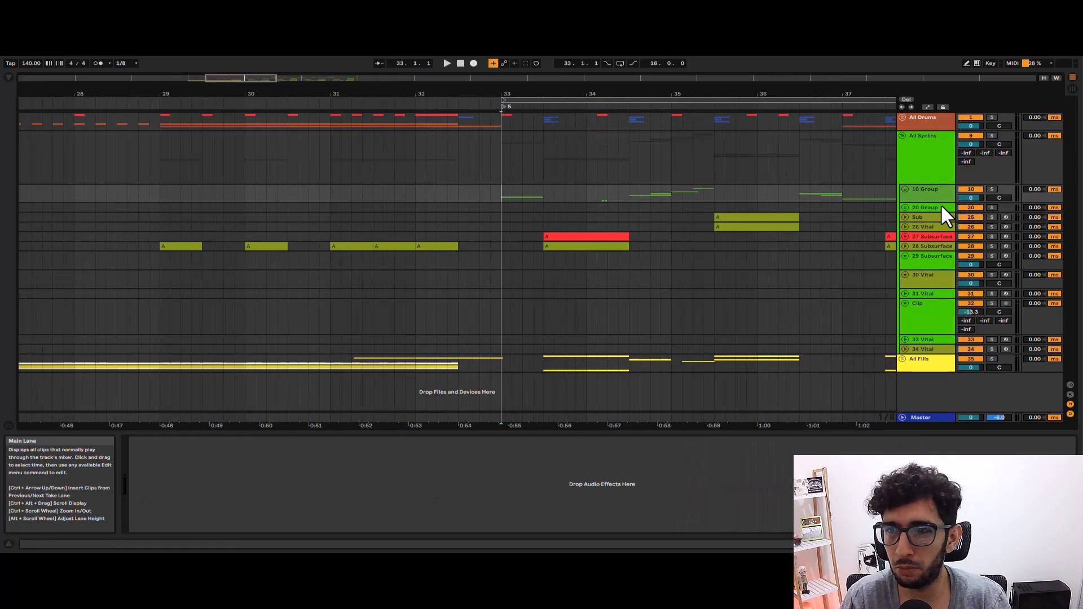
{"action": "left_click", "coordinate": [905, 189]}
{"action": "scroll", "coordinate": [710, 203], "scroll_direction": "down", "scroll_amount": 5}
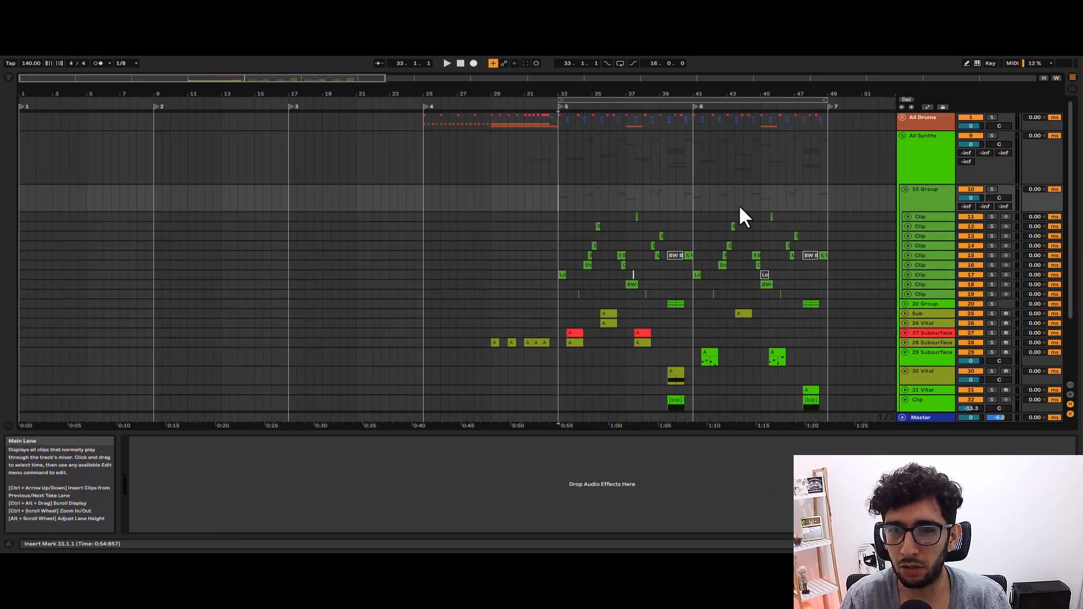
{"action": "left_click_drag", "start_coordinate": [722, 243], "coordinate": [466, 220]}
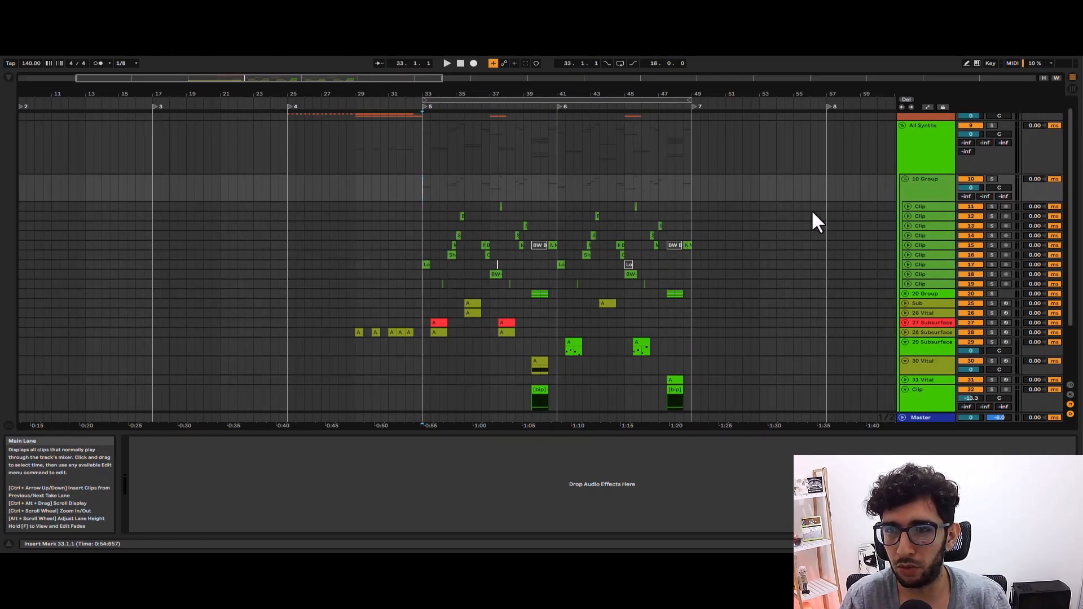
Play the drop from bar 33 with the tracks from 20 Group through 34 Vital deactivated, and stop.
{"action": "left_click", "coordinate": [919, 179]}
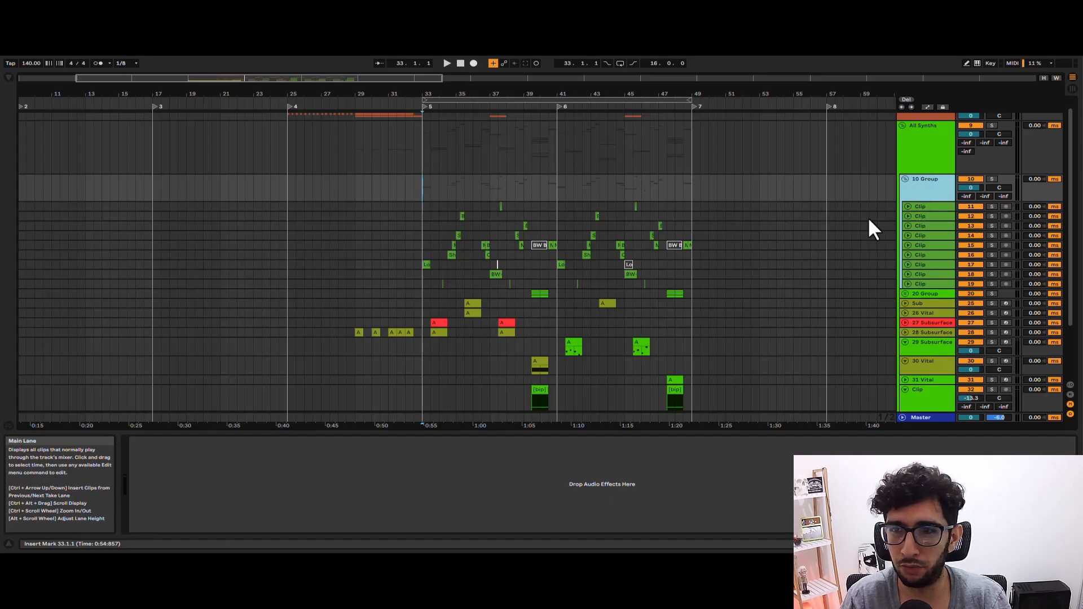
{"action": "scroll", "coordinate": [915, 259], "scroll_direction": "down", "scroll_amount": 3}
{"action": "left_click", "coordinate": [919, 232]}
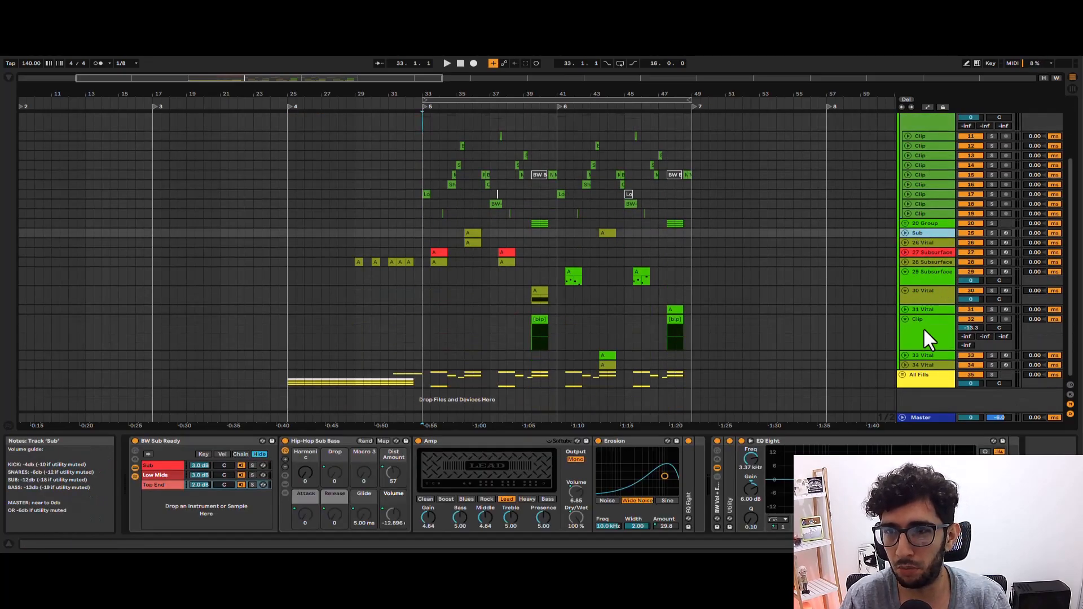
{"action": "left_click", "coordinate": [928, 365], "text": "shift"}
{"action": "left_click", "coordinate": [972, 365]}
{"action": "key", "text": "space"}
{"action": "scroll", "coordinate": [581, 255], "scroll_direction": "up", "scroll_amount": 3}
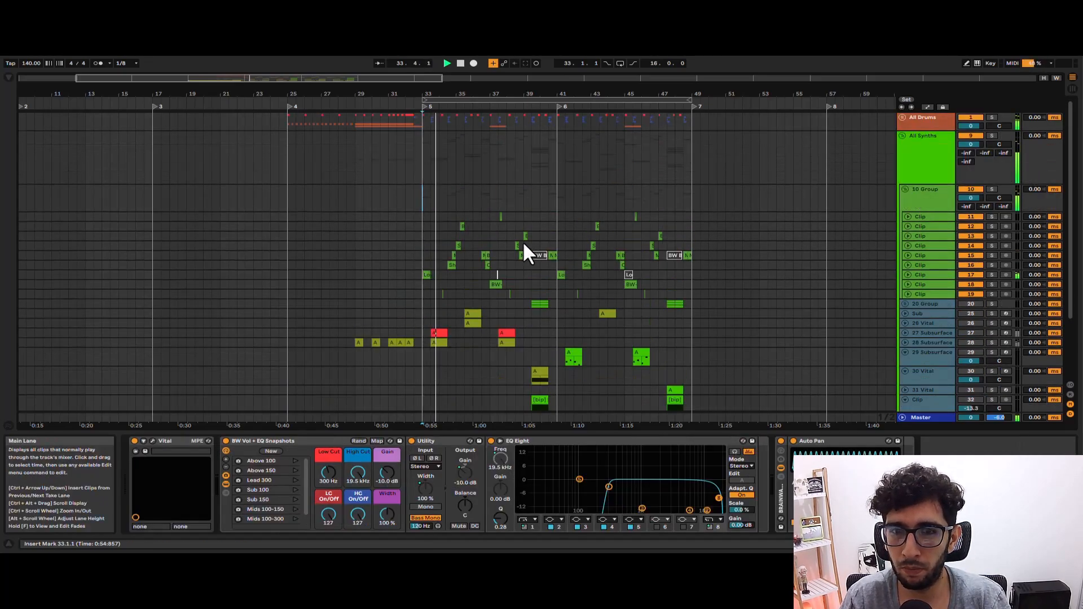
{"action": "scroll", "coordinate": [522, 243], "scroll_direction": "up", "scroll_amount": 3, "text": "ctrl"}
{"action": "scroll", "coordinate": [455, 255], "scroll_direction": "down", "scroll_amount": 3, "text": "ctrl"}
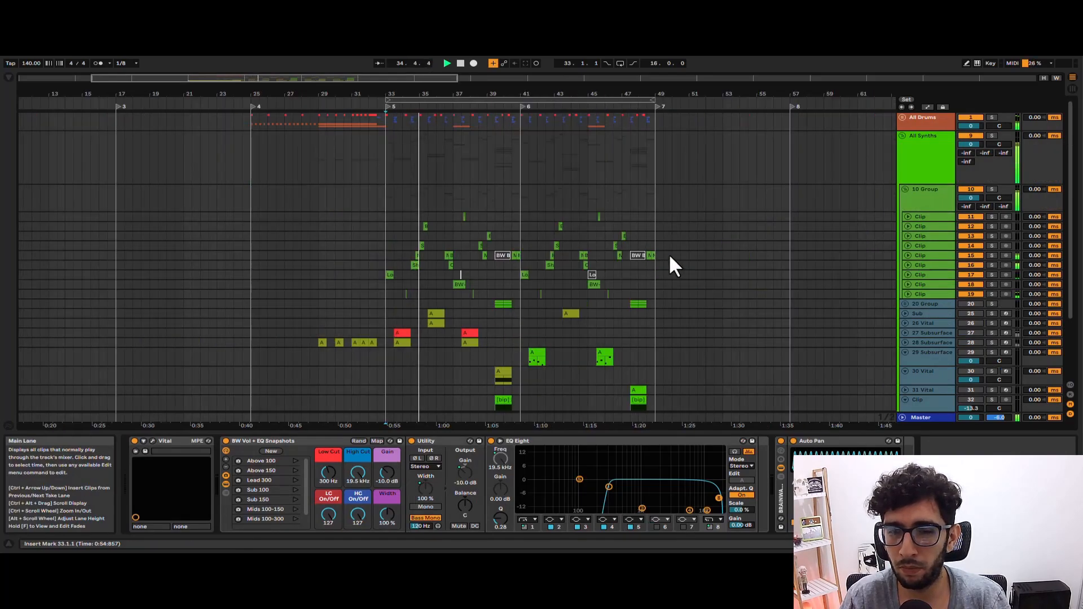
{"action": "scroll", "coordinate": [676, 254], "scroll_direction": "down", "scroll_amount": 3}
{"action": "scroll", "coordinate": [681, 255], "scroll_direction": "up", "scroll_amount": 3}
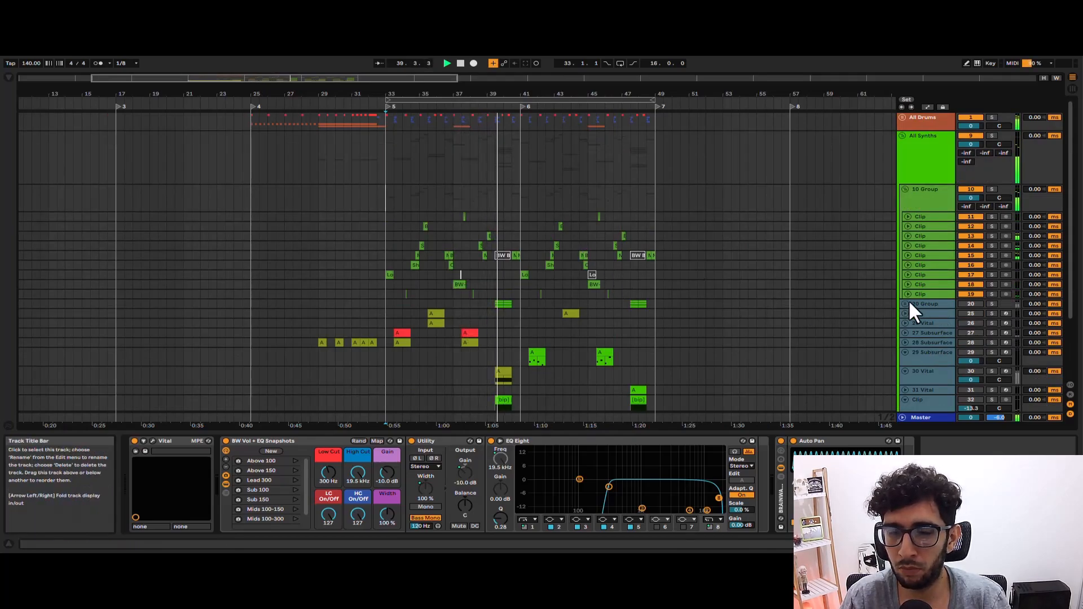
{"action": "left_click", "coordinate": [521, 214]}
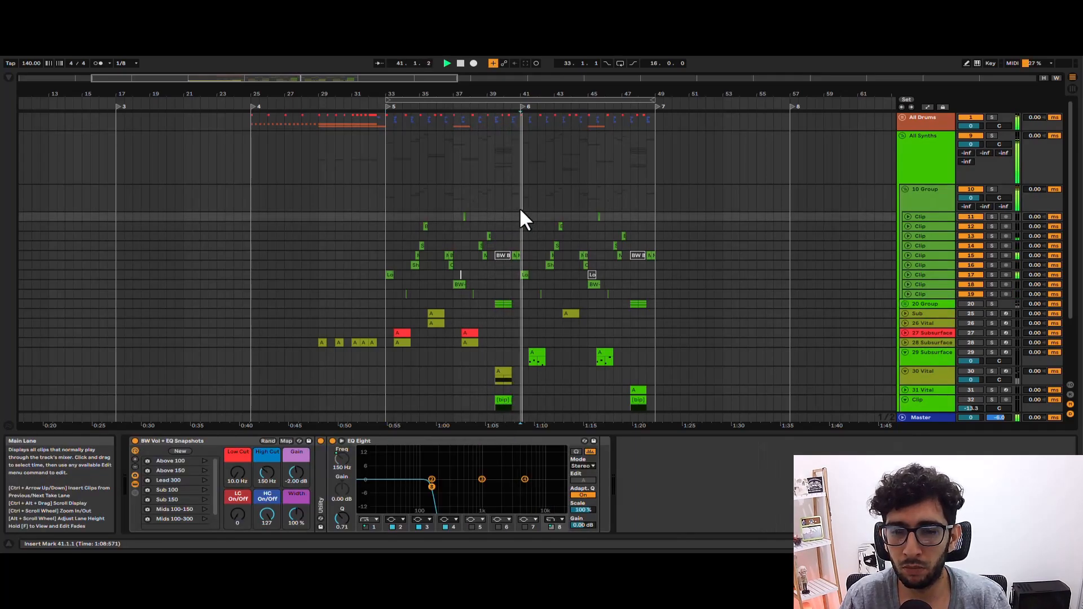
{"action": "key", "text": "space"}
Reactivate the muted synth tracks from 20 Group through 34 Vital.
{"action": "left_click", "coordinate": [570, 254]}
{"action": "scroll", "coordinate": [570, 253], "scroll_direction": "down", "scroll_amount": 3}
{"action": "left_click", "coordinate": [934, 231]}
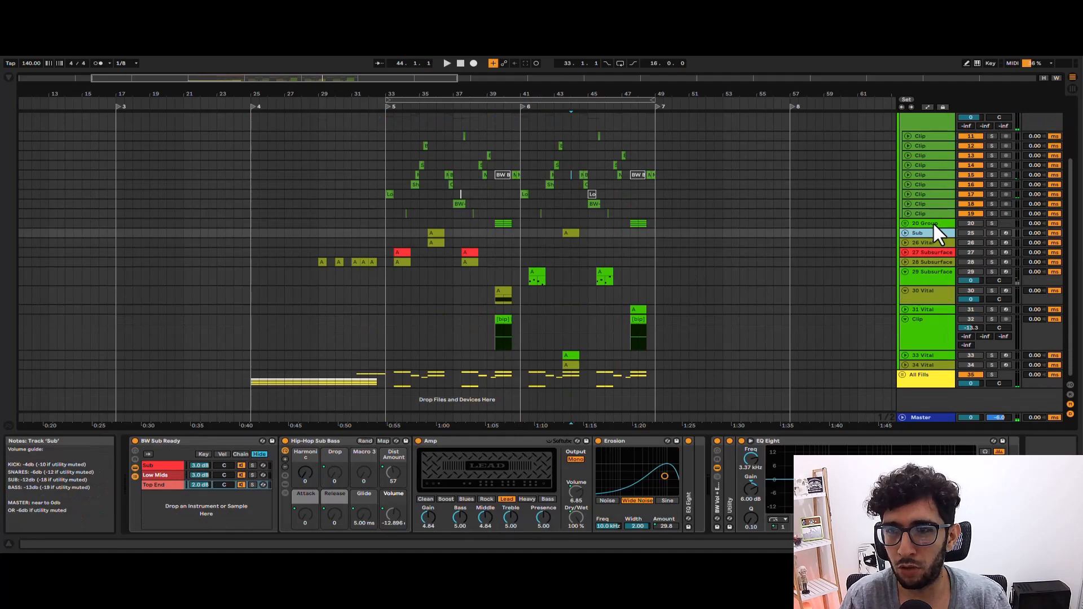
{"action": "left_click", "coordinate": [930, 363], "text": "shift"}
{"action": "left_click", "coordinate": [970, 366]}
Look over the remaining synth layers and 10 Group's clips, return the insert marker to bar 33 and select the 10 Group track.
{"action": "left_click", "coordinate": [343, 224]}
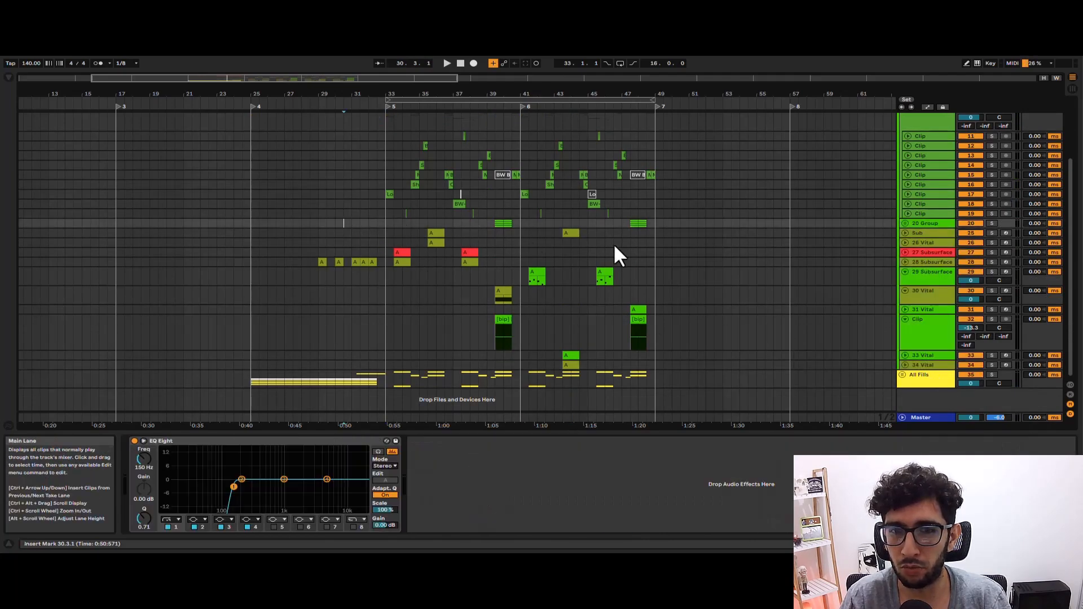
{"action": "left_click", "coordinate": [392, 251]}
{"action": "left_click", "coordinate": [427, 242]}
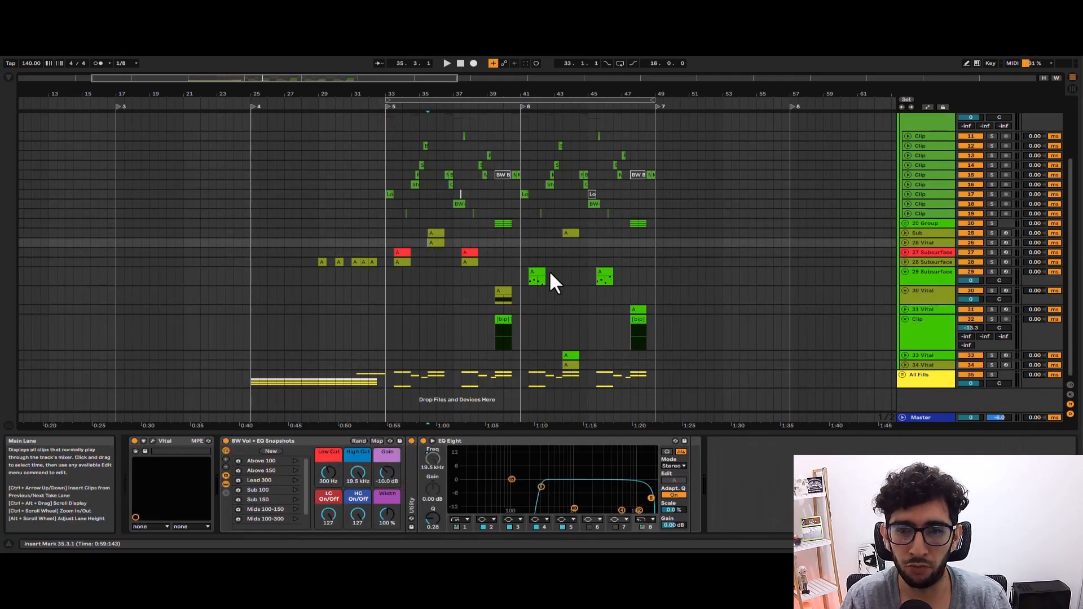
{"action": "scroll", "coordinate": [550, 270], "scroll_direction": "up", "scroll_amount": 3}
{"action": "left_click", "coordinate": [550, 198]}
{"action": "left_click", "coordinate": [550, 255]}
{"action": "left_click", "coordinate": [549, 236]}
{"action": "left_click", "coordinate": [494, 227]}
{"action": "left_click", "coordinate": [387, 198]}
{"action": "left_click", "coordinate": [934, 190]}
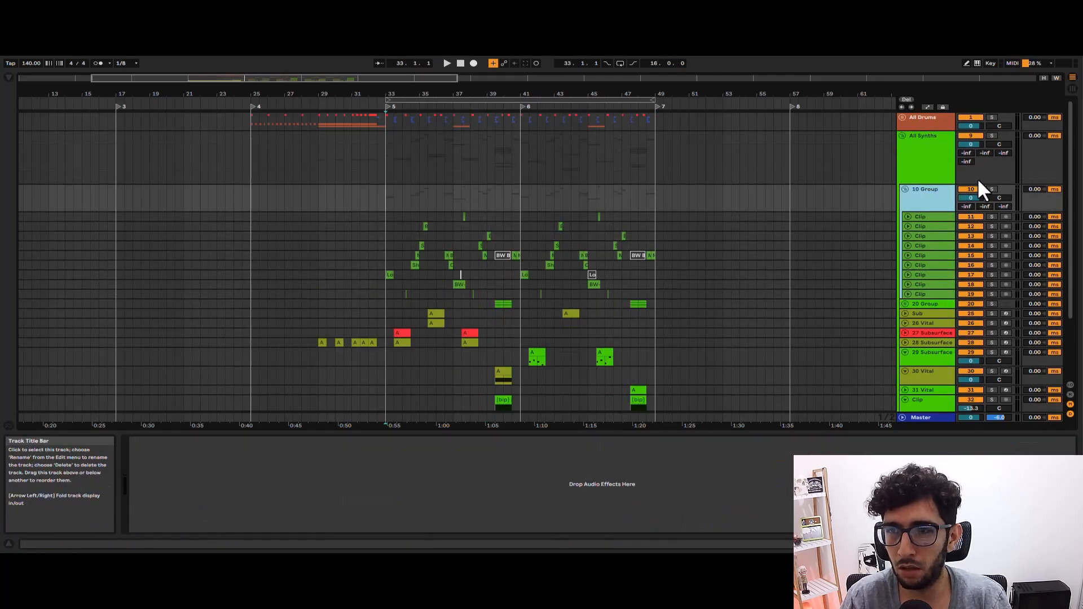
Fold 10 Group, deactivate it, and look over the remaining synth tracks from 20 Group down to 33 Vital.
{"action": "left_click", "coordinate": [905, 189]}
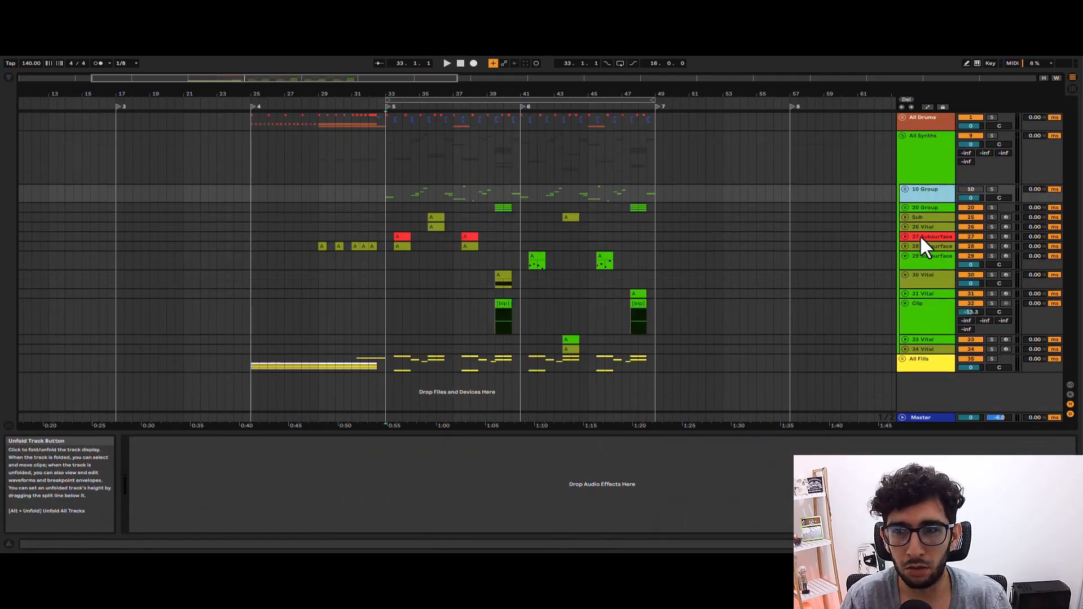
{"action": "left_click", "coordinate": [924, 206]}
{"action": "left_click", "coordinate": [925, 332]}
{"action": "left_click", "coordinate": [927, 341]}
{"action": "left_click", "coordinate": [920, 193]}
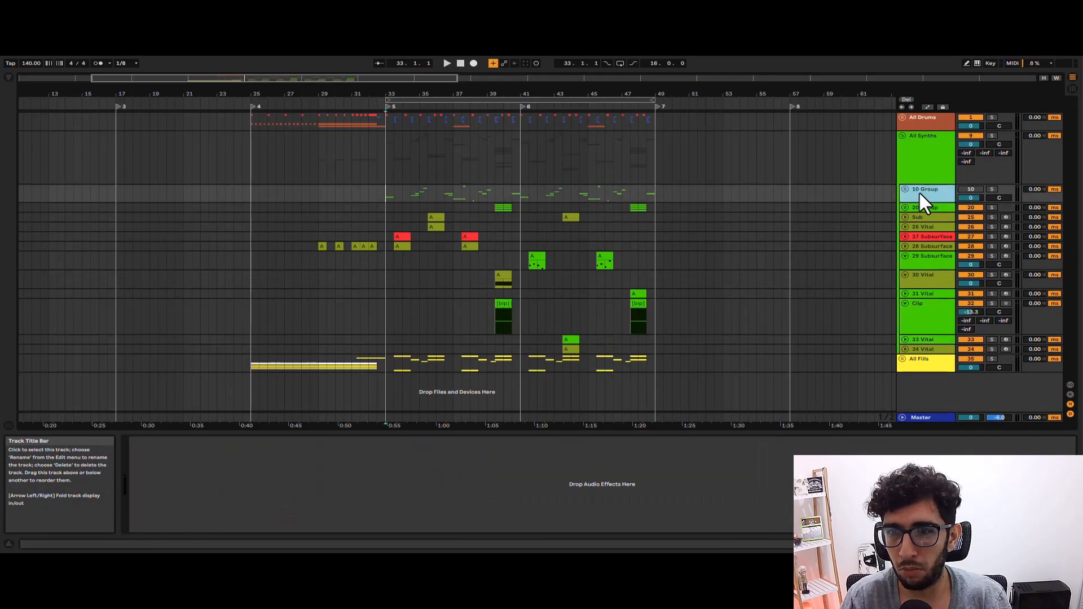
{"action": "left_click", "coordinate": [923, 207]}
{"action": "left_click", "coordinate": [930, 340]}
{"action": "left_click", "coordinate": [919, 207]}
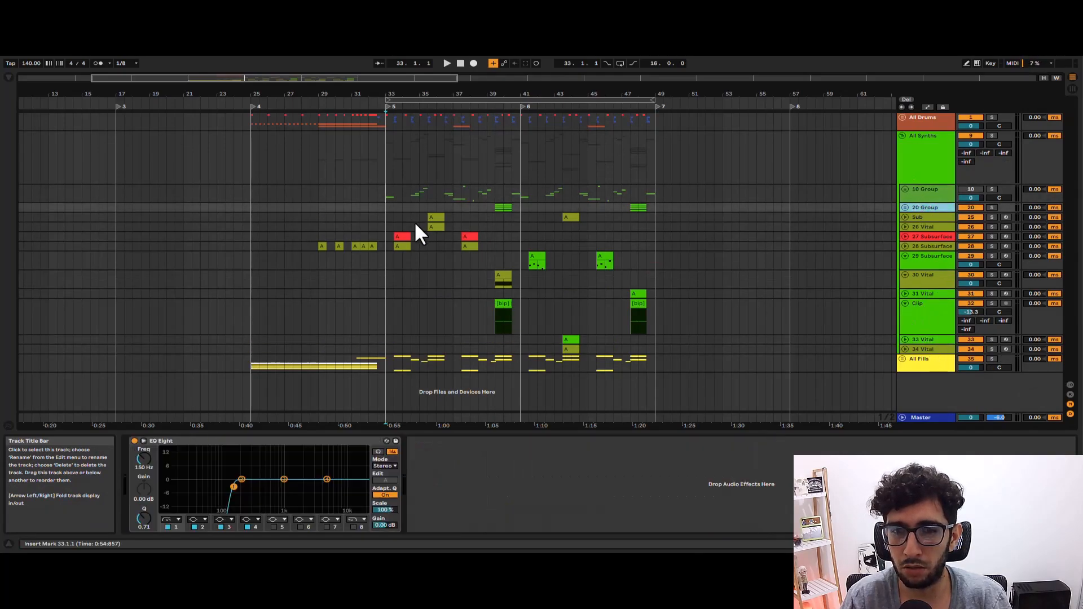
Play the drop from bar 33 with 10 Group deactivated, stop, and place the insert marker on Sub at bar 40.
{"action": "left_click", "coordinate": [389, 217]}
{"action": "left_click", "coordinate": [386, 198]}
{"action": "key", "text": "space"}
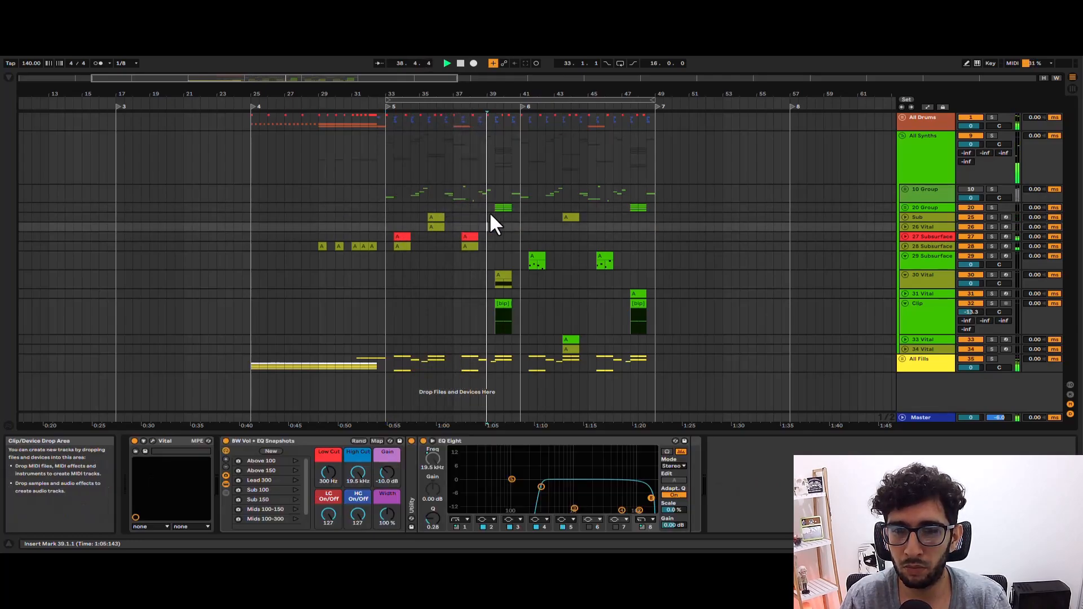
{"action": "left_click", "coordinate": [489, 225]}
{"action": "left_click", "coordinate": [501, 217]}
{"action": "key", "text": "space"}
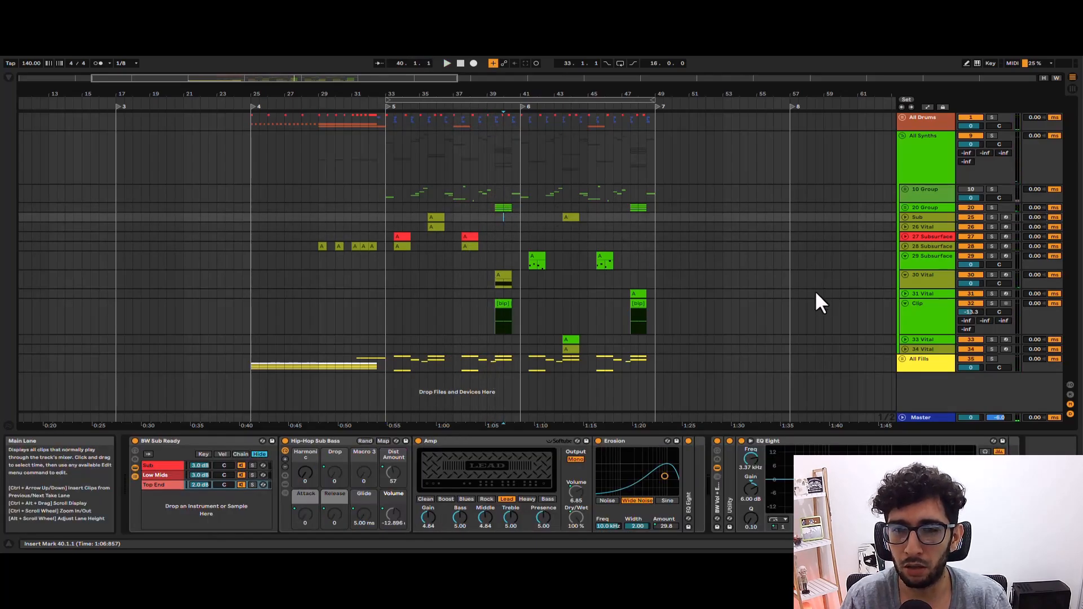
Look over 10 Group's clips across the drop, reactivate the group, and set the insert marker to bar 38.
{"action": "left_click_drag", "start_coordinate": [396, 196], "coordinate": [580, 190]}
{"action": "left_click", "coordinate": [652, 186]}
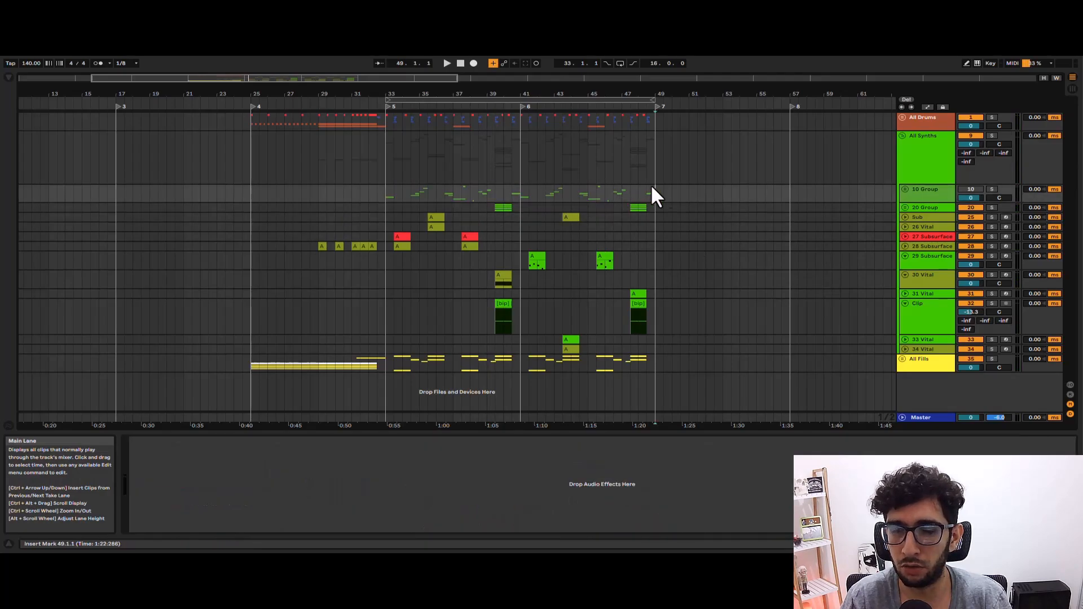
{"action": "mouse_move", "coordinate": [661, 186]}
{"action": "left_mouse_down"}
{"action": "mouse_move", "coordinate": [440, 182]}
{"action": "mouse_move", "coordinate": [655, 184]}
{"action": "mouse_move", "coordinate": [454, 185]}
{"action": "left_mouse_up"}
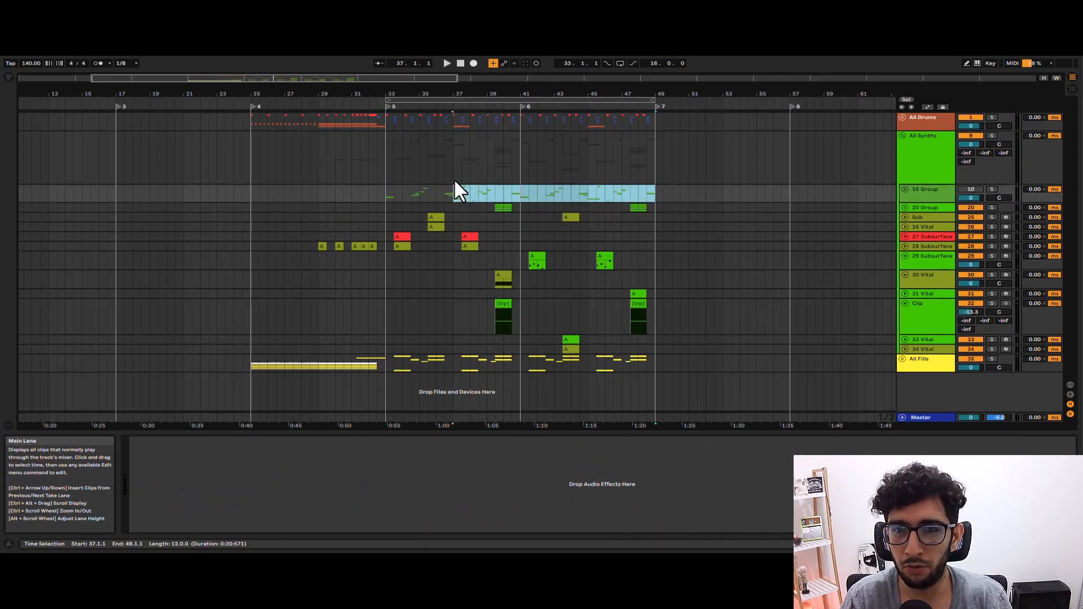
{"action": "left_click", "coordinate": [404, 188]}
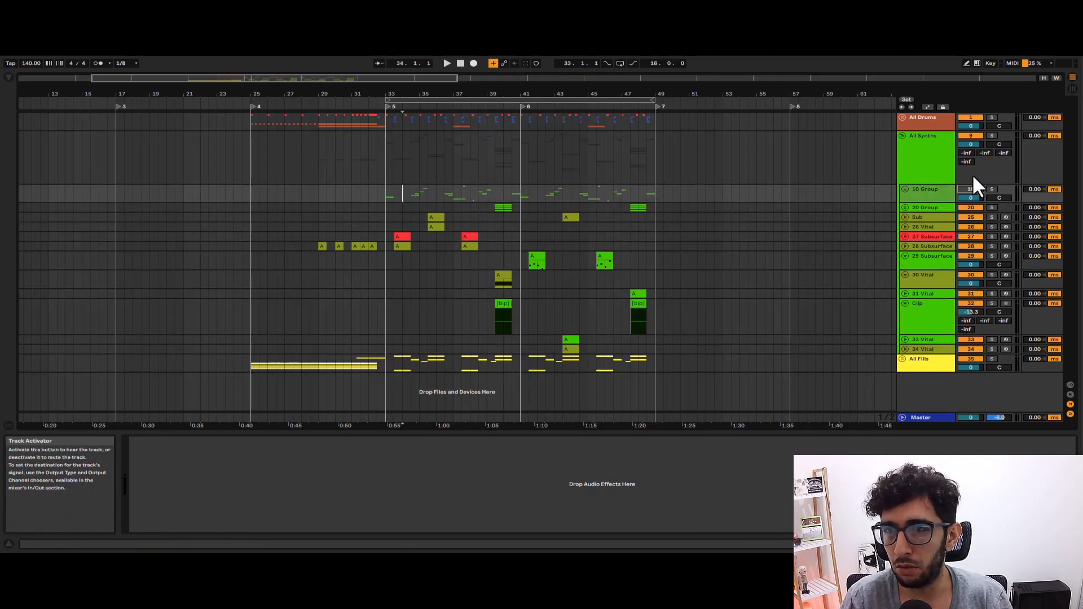
{"action": "left_click", "coordinate": [469, 192]}
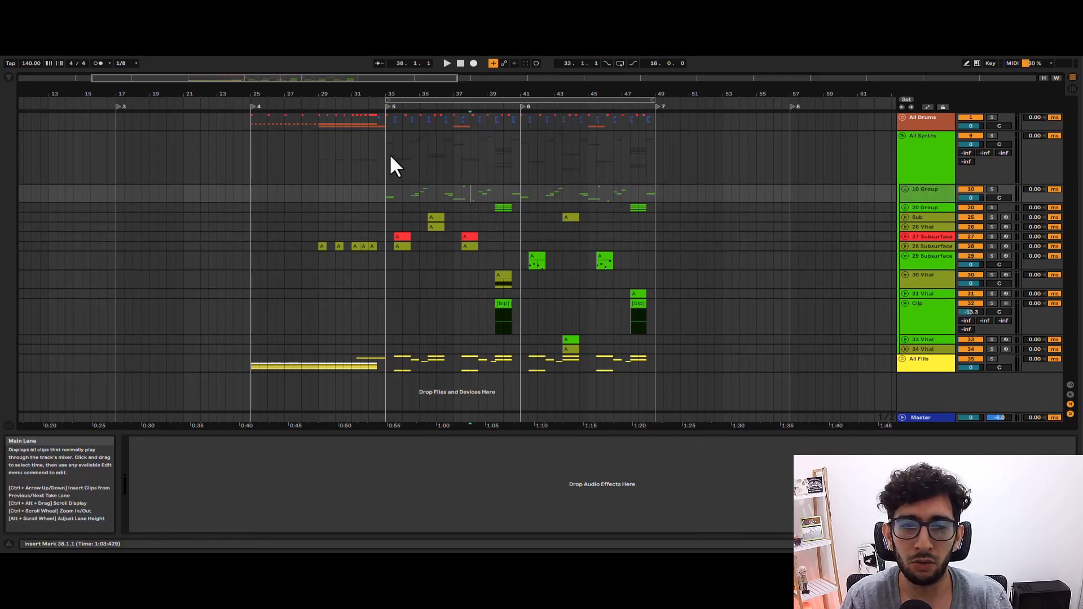
Show the All Synths group's device chain and select its first half bar from bar 33.
{"action": "left_click", "coordinate": [376, 141]}
{"action": "left_click", "coordinate": [334, 134]}
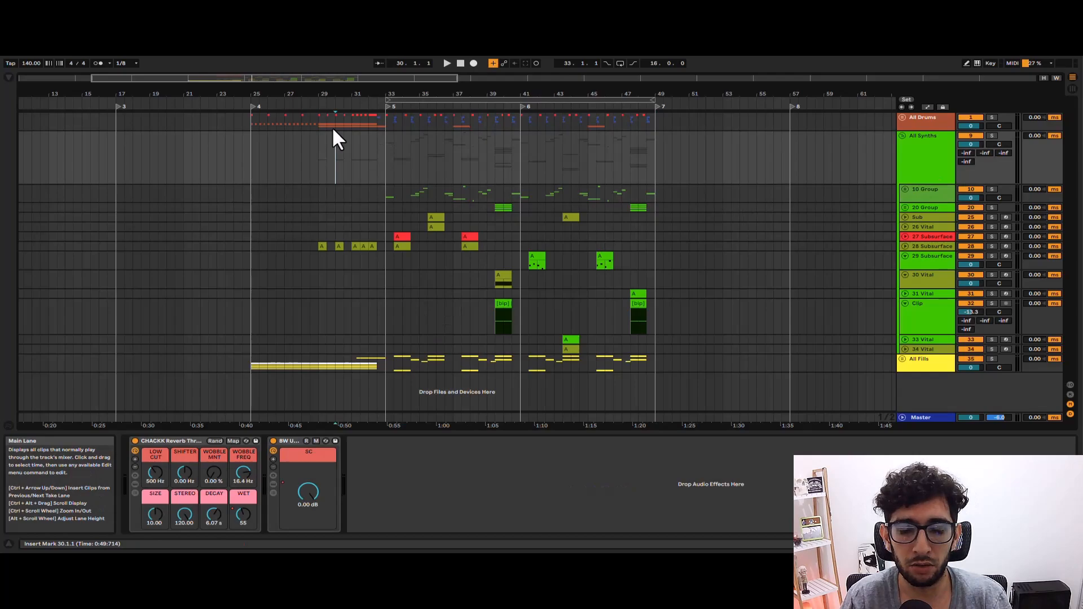
{"action": "left_click", "coordinate": [402, 141]}
{"action": "left_click", "coordinate": [377, 138]}
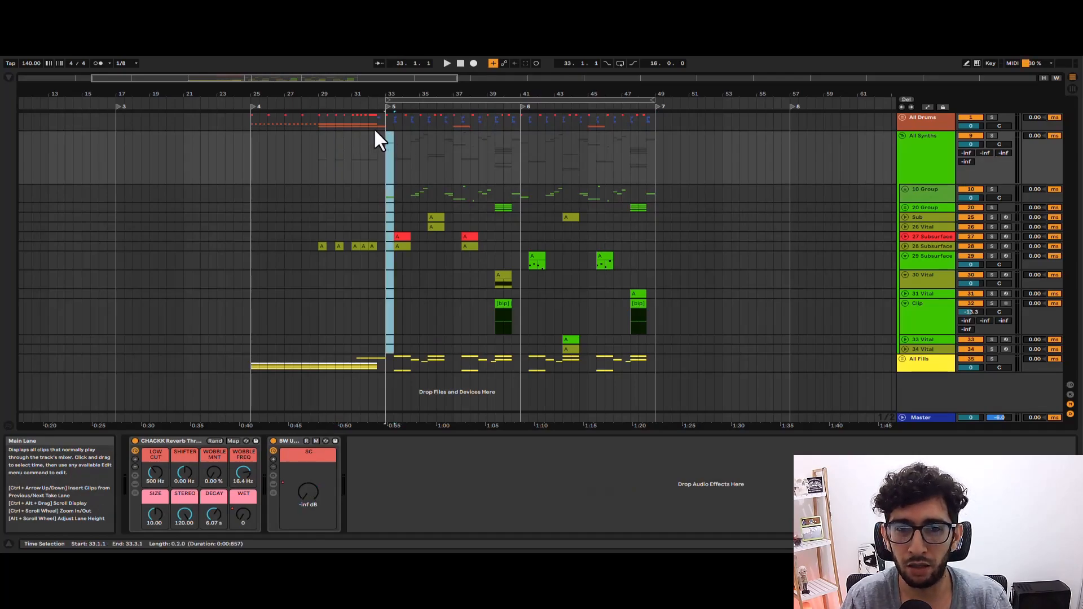